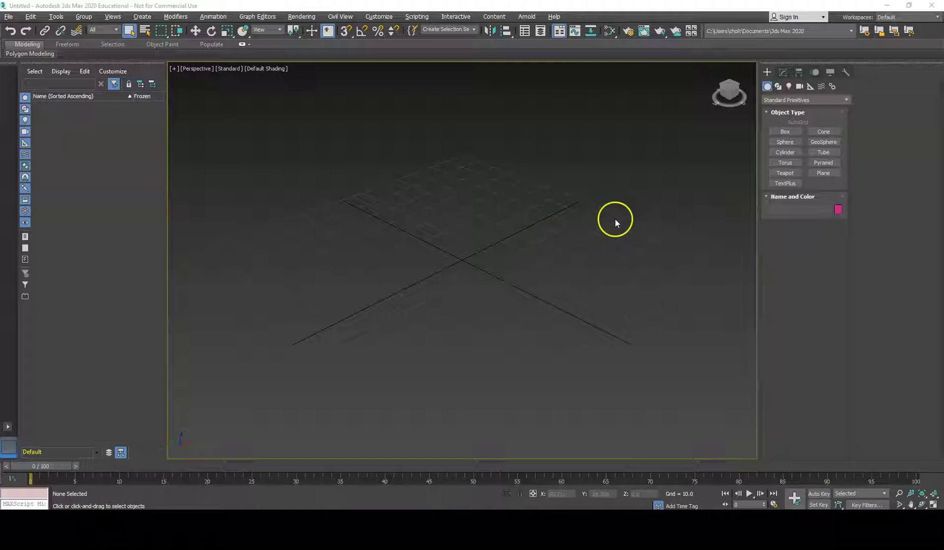
- Create a sphere of about 13.7 radius beyond the grid centre in the Perspective view
click(785, 132)
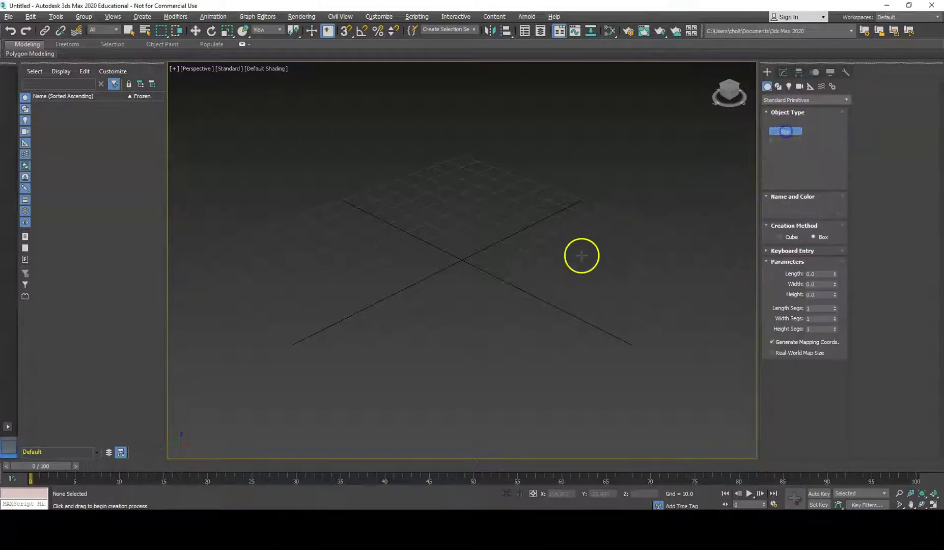
click(785, 142)
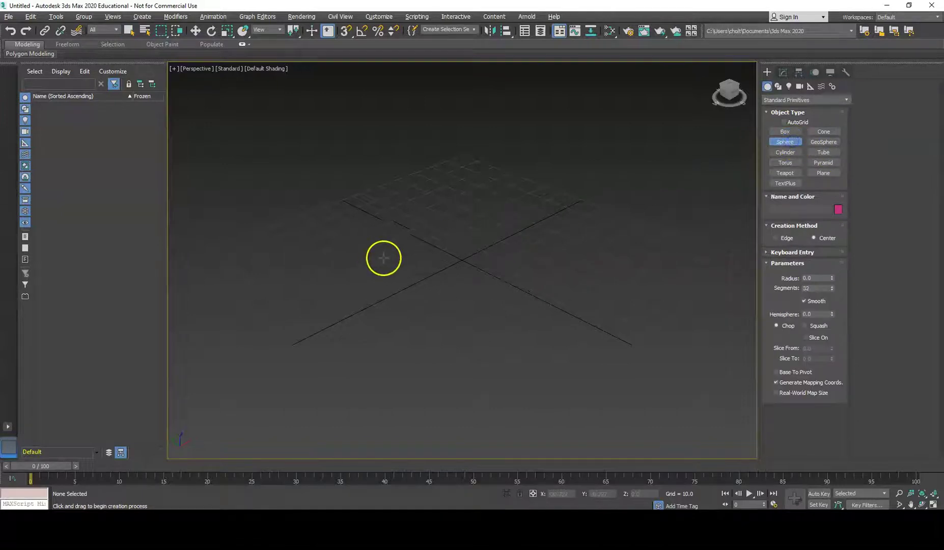
mouse_move(383, 258)
mouse_down()
mouse_move(407, 286)
mouse_move(398, 272)
mouse_up()
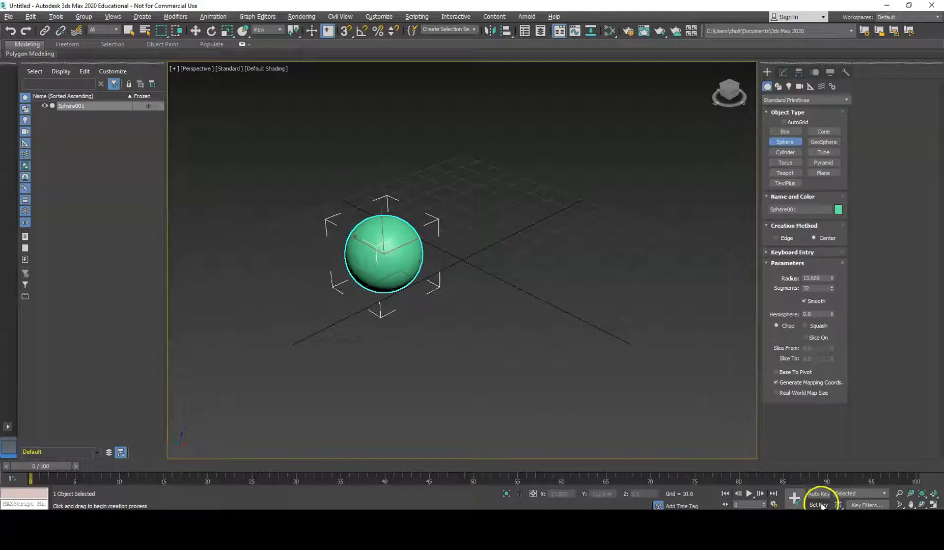
- Turn on Set Key mode, key the sphere at frame 0, and key it at frame 50 moved to about X 47.9, Y -38.6
click(820, 505)
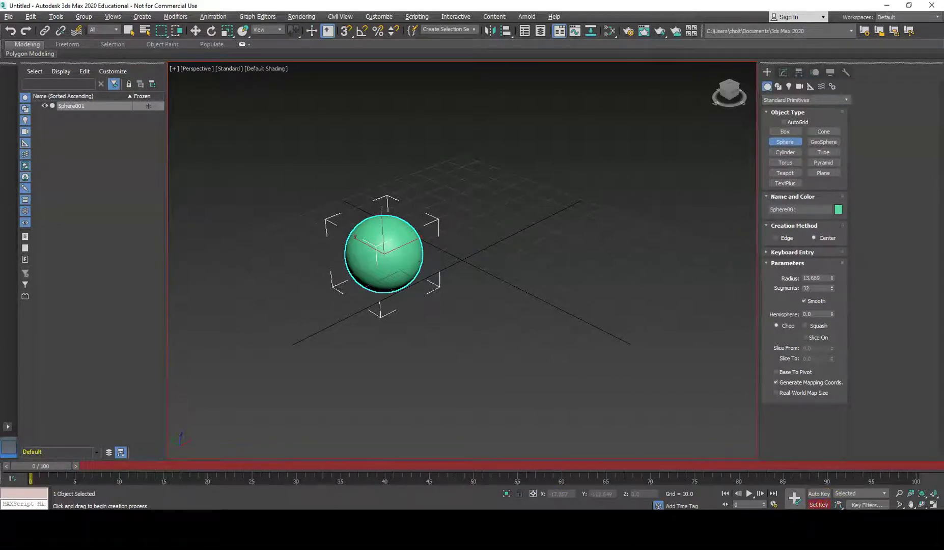
click(795, 501)
drag(40, 465, 471, 465)
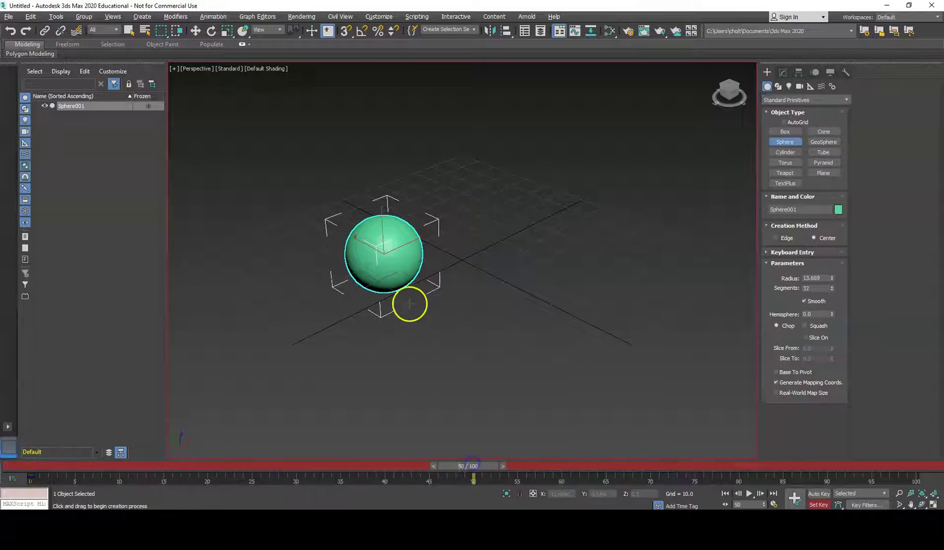
key(w)
drag(390, 247, 639, 244)
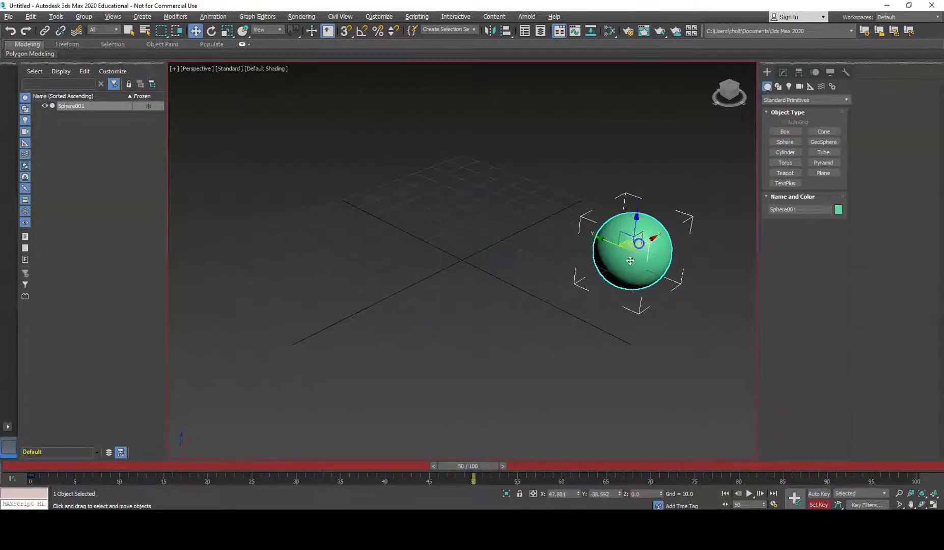
click(806, 497)
- Set the sphere's frame 100 key with the sphere moved to the far side of the grid, about X 27.2, Y 60.8
drag(483, 465, 900, 465)
click(629, 240)
drag(629, 240, 403, 177)
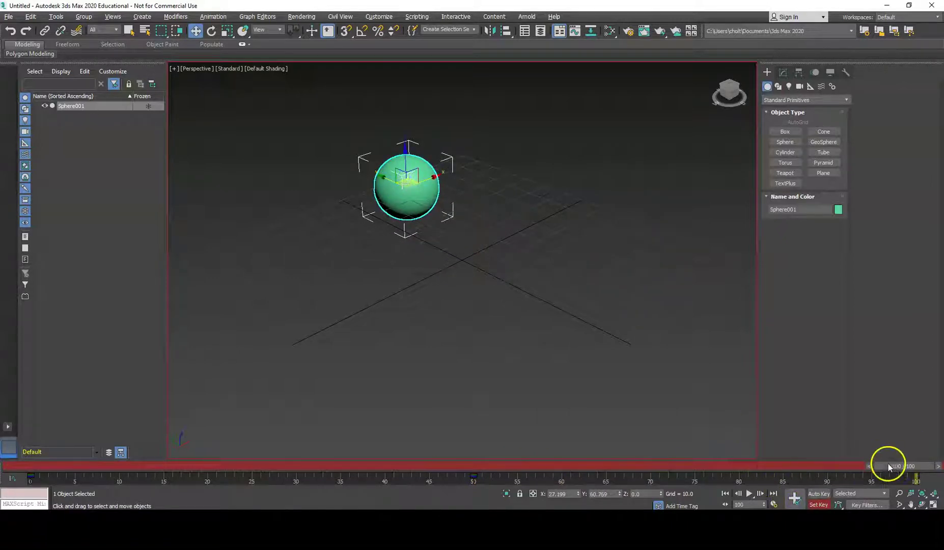
- Review the sphere's movement back to frame 50 and display its motion path in the viewport
drag(888, 466, 462, 416)
key(w)
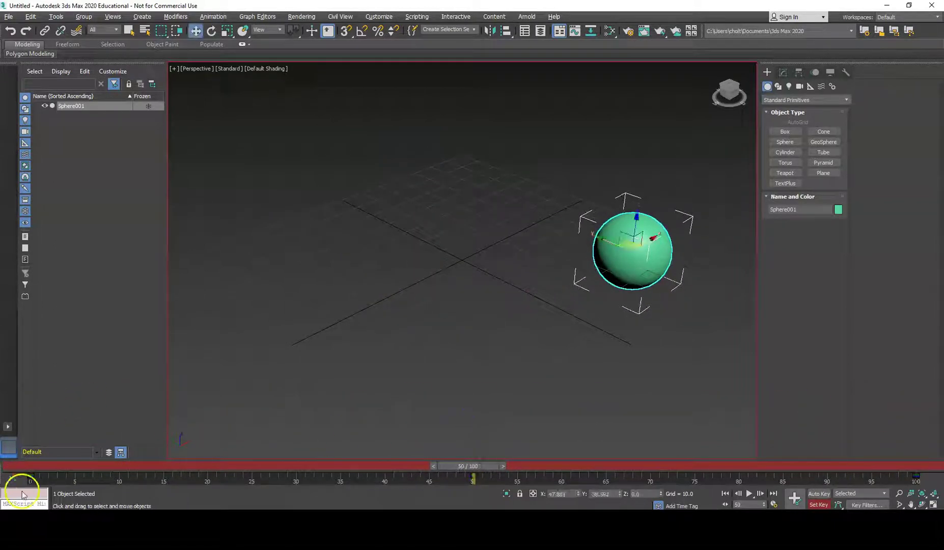
click(22, 492)
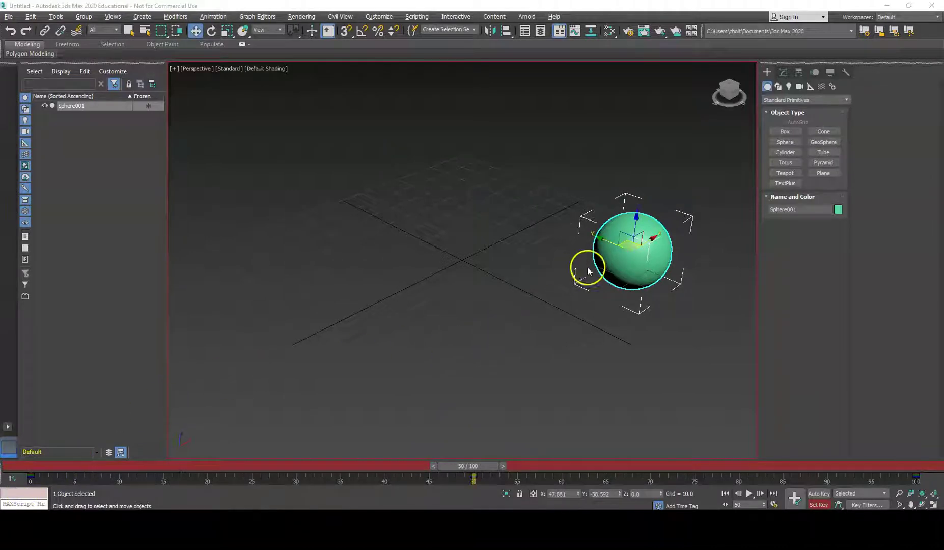
right_click(605, 258)
click(630, 245)
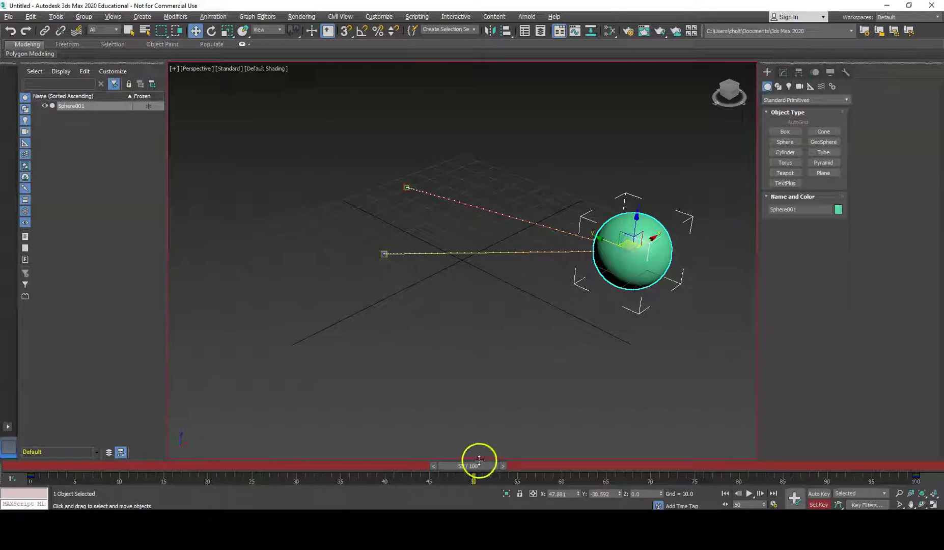
- Bend the motion path into smooth curves on the grid plane using the tangent handles of all three keys, and return to frame 0
drag(479, 460, 243, 464)
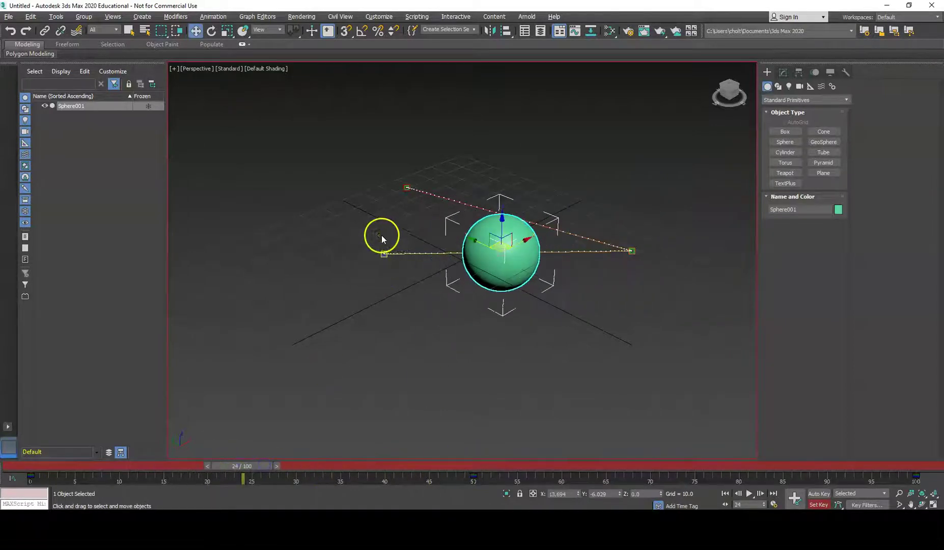
click(384, 252)
drag(384, 253, 362, 291)
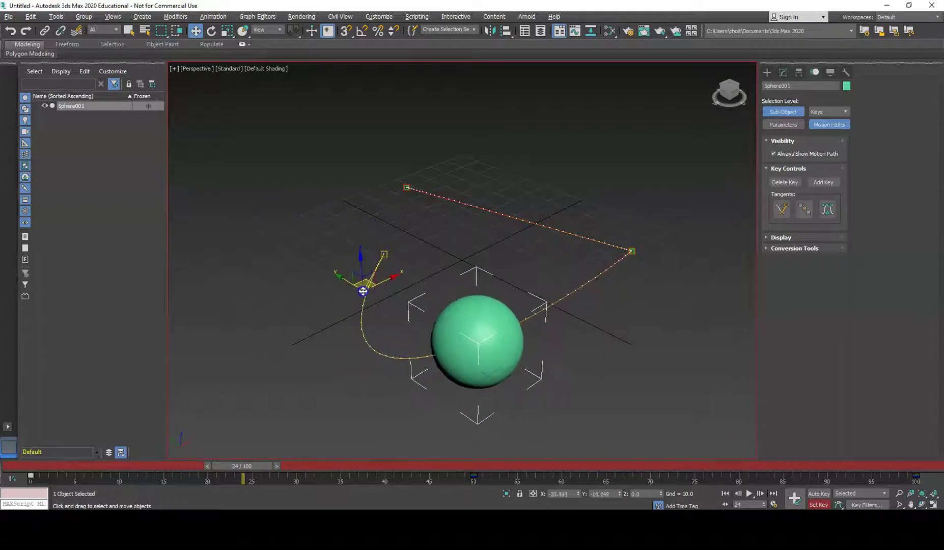
drag(630, 251, 640, 280)
drag(407, 188, 420, 204)
drag(357, 297, 339, 281)
drag(265, 465, 45, 468)
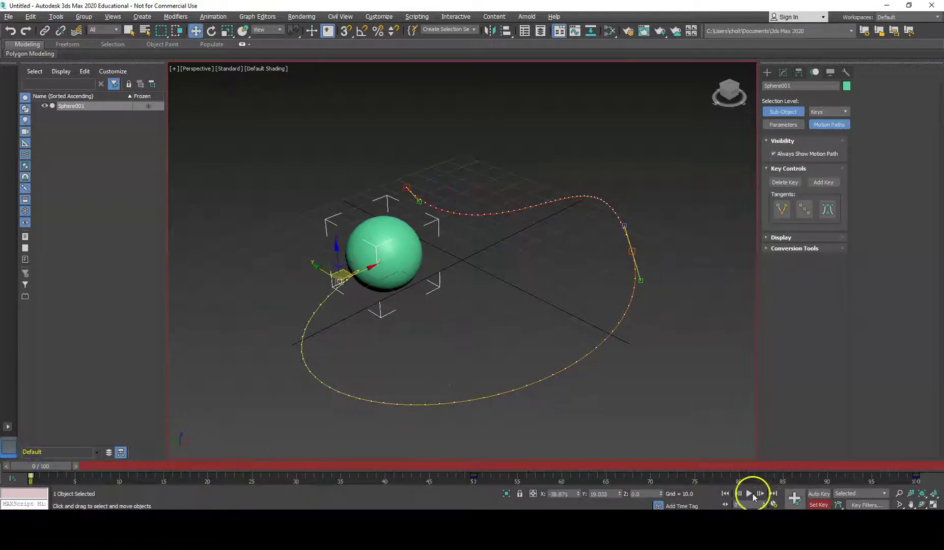
- Play the sphere's animation along the curved path and stop it
click(752, 493)
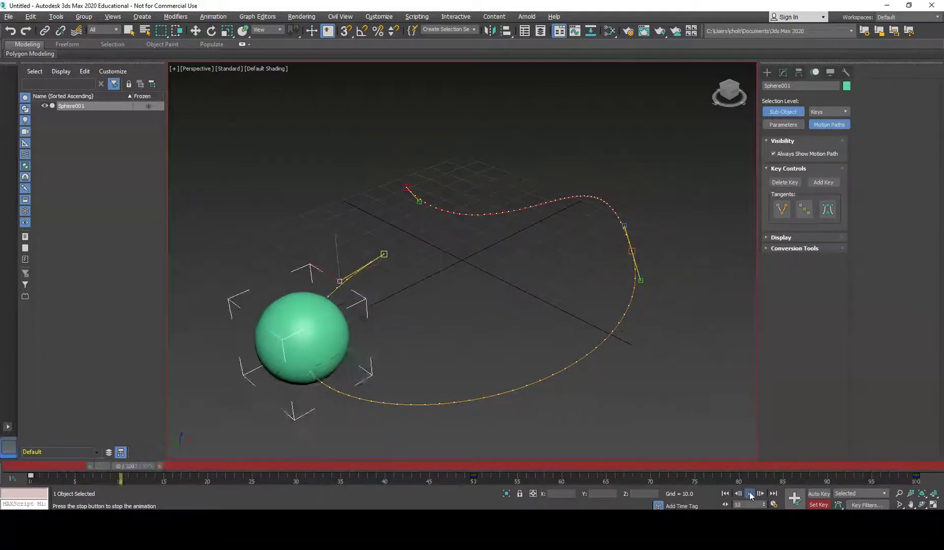
alt+middle_drag(674, 341, 457, 322)
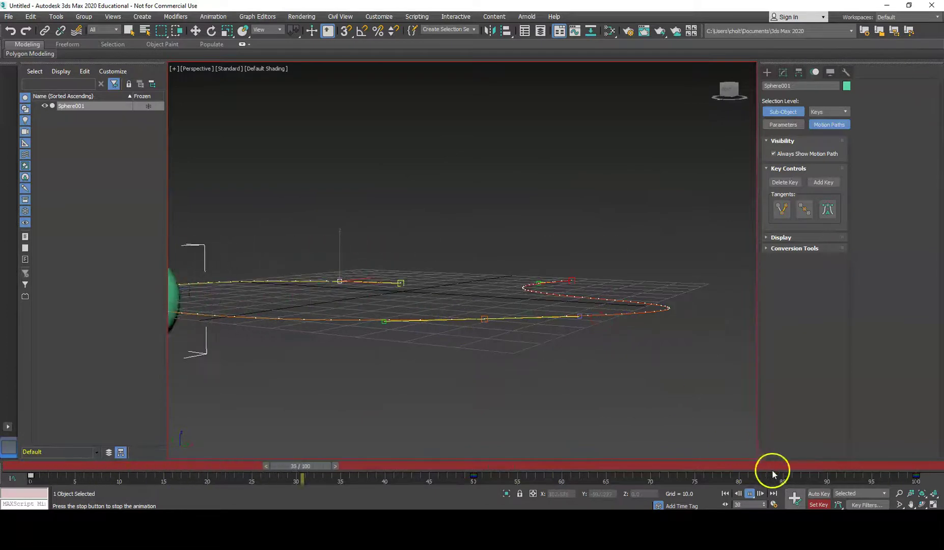
key(/)
- Raise a tangent handle of the middle key and the first key's handle above the grid so the path curves vertically
key(w)
click(581, 316)
drag(581, 316, 575, 241)
click(340, 280)
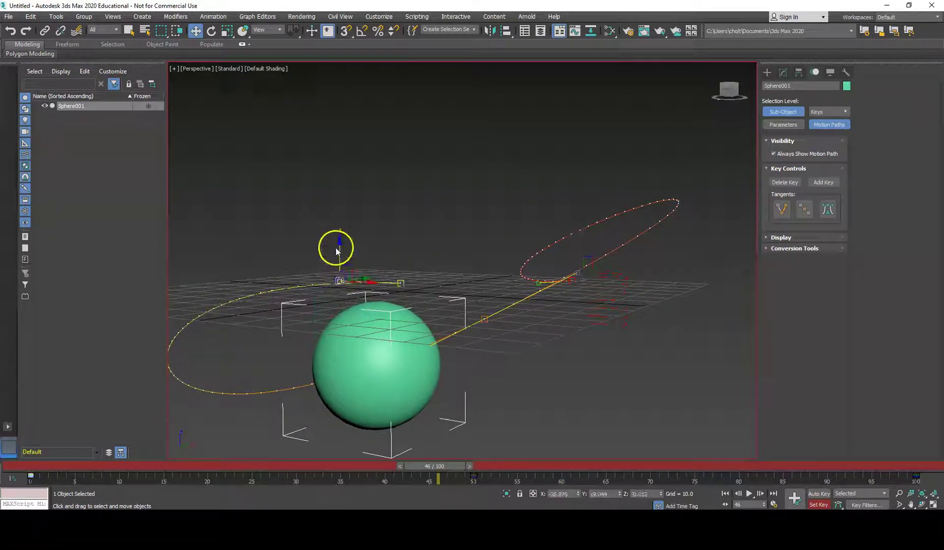
drag(336, 250, 360, 217)
middle_drag(360, 217, 418, 228)
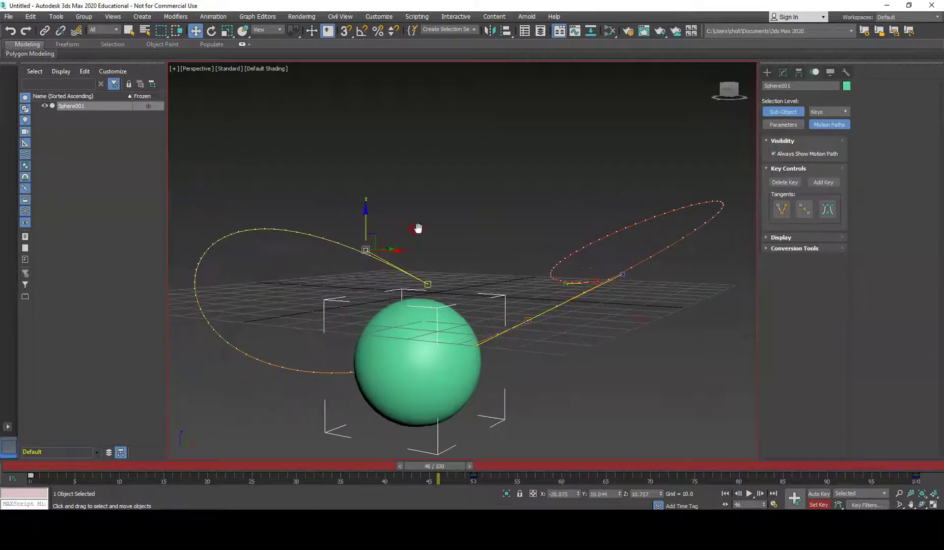
drag(428, 280, 476, 274)
click(594, 281)
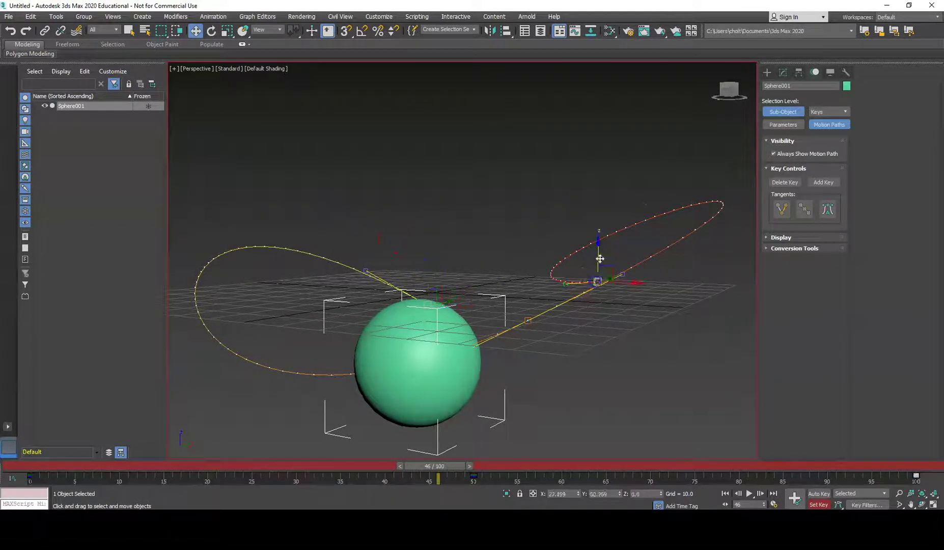
drag(598, 243, 539, 390)
key(ctrl+z)
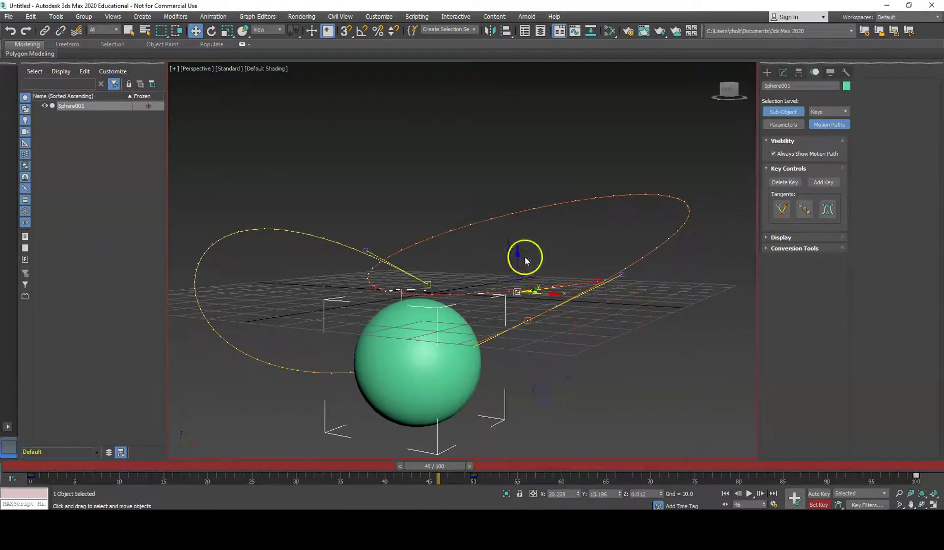
- Lower the last key's tangent handle below the grid to about Z -16.3 and turn off Set Key mode
drag(526, 261, 519, 313)
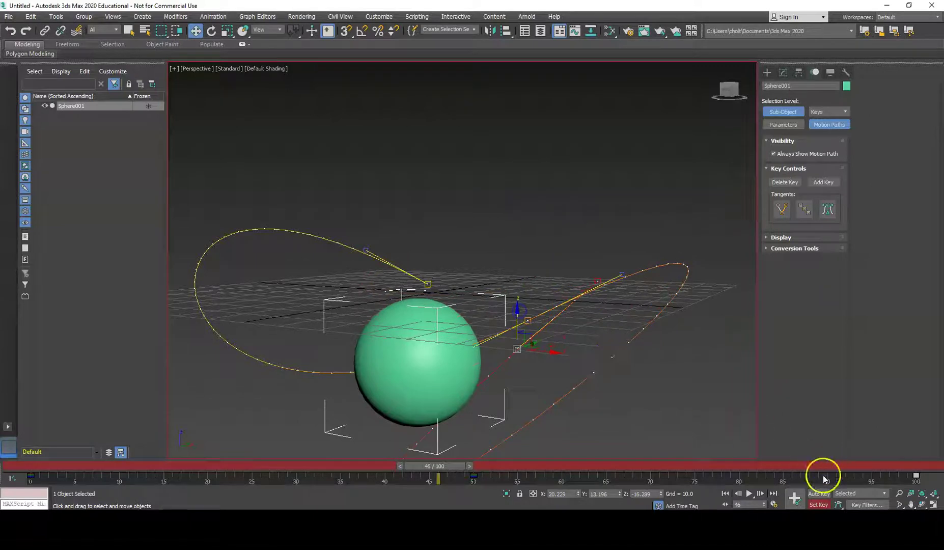
click(816, 496)
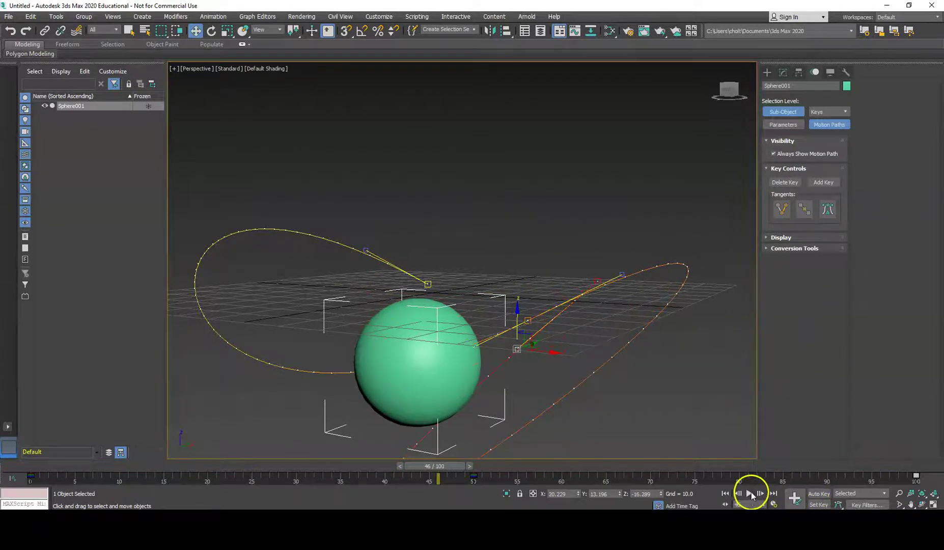
- Play the sphere's animation from the first frame, stop it, and return to frame 0
alt+middle_drag(692, 395, 660, 357)
scroll(604, 272, down, 5)
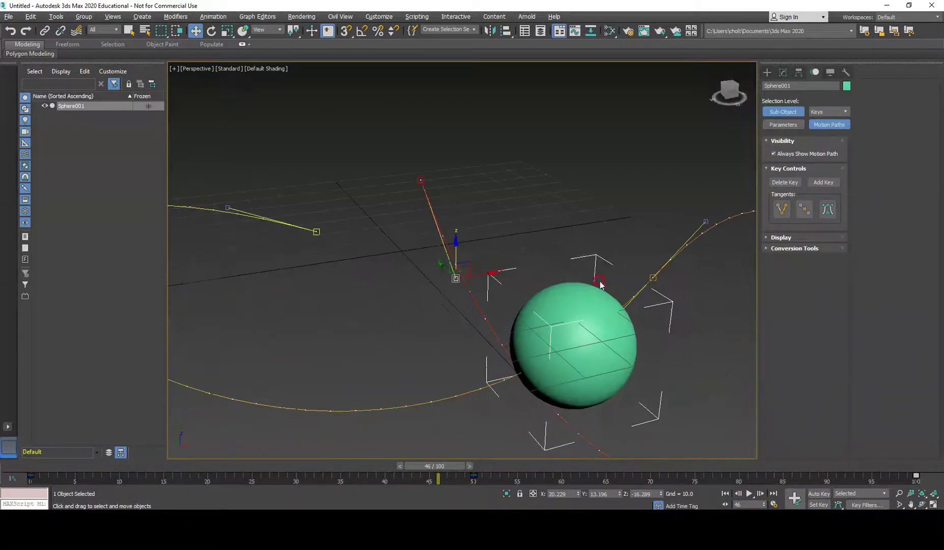
click(725, 493)
click(749, 493)
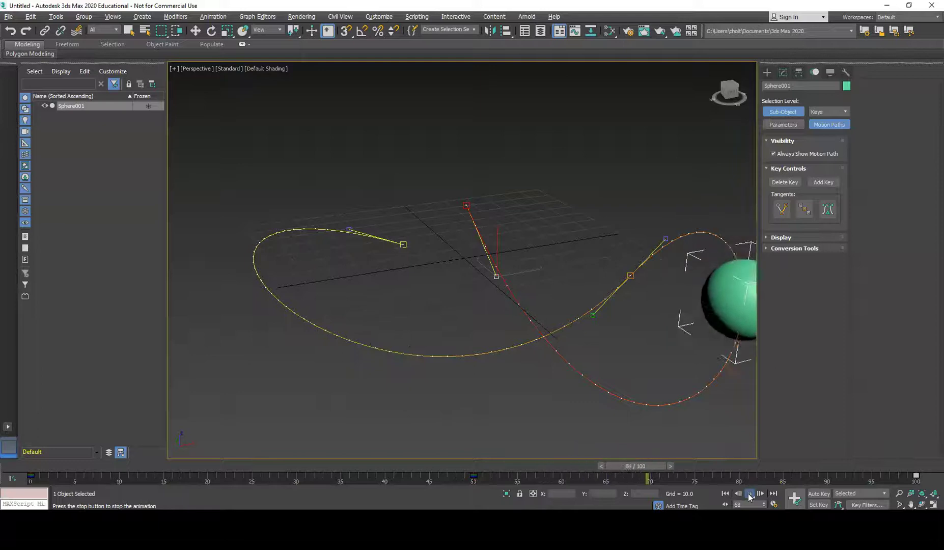
click(747, 493)
click(727, 494)
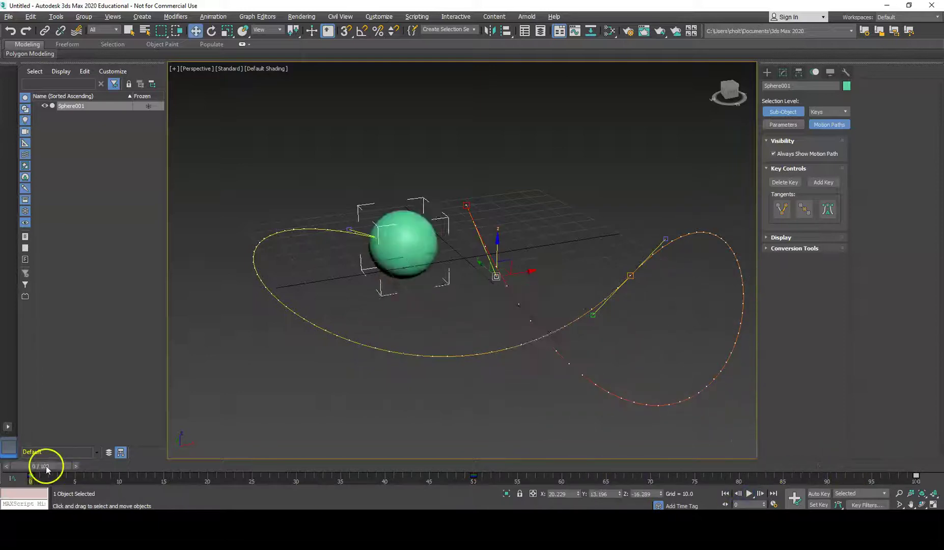
- Open the Mini Curve Editor and frame the sphere's position curves between frames 0 and 100
click(10, 478)
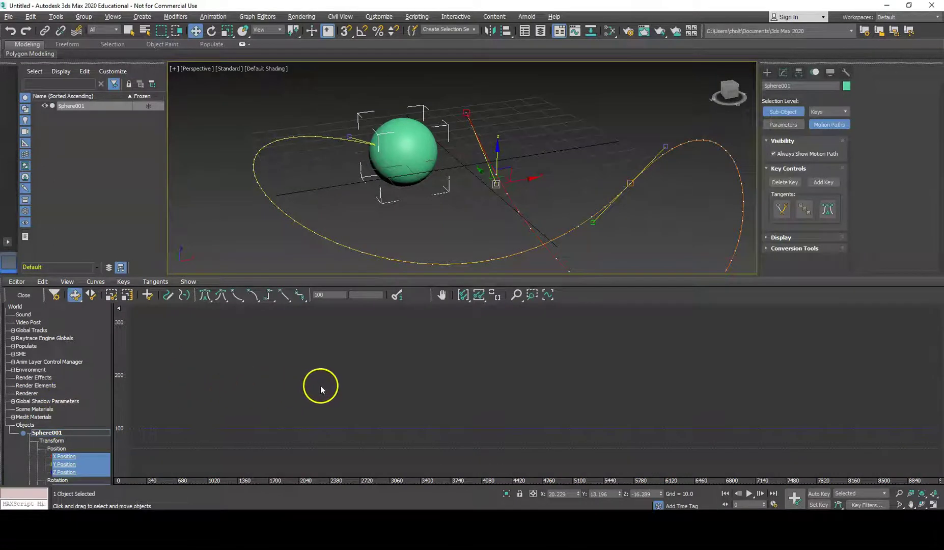
middle_drag(320, 386, 531, 328)
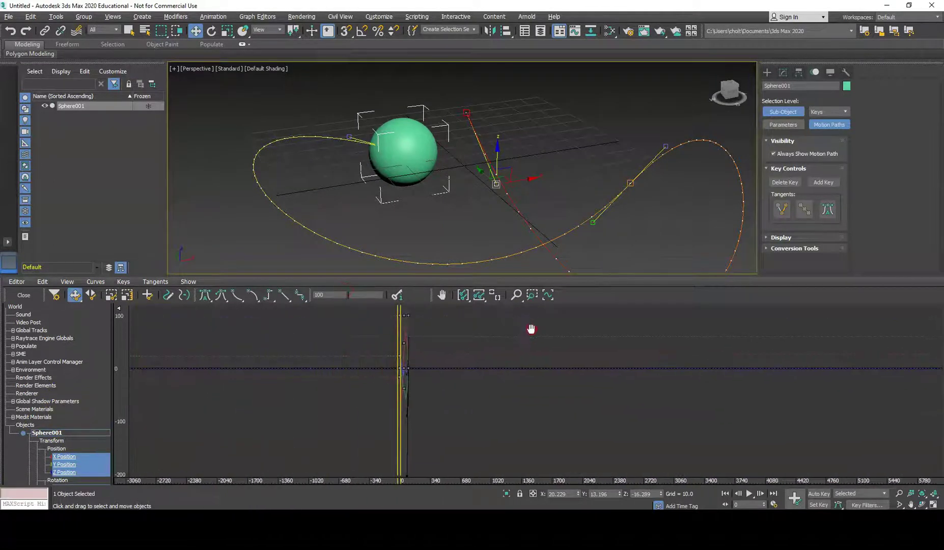
click(532, 295)
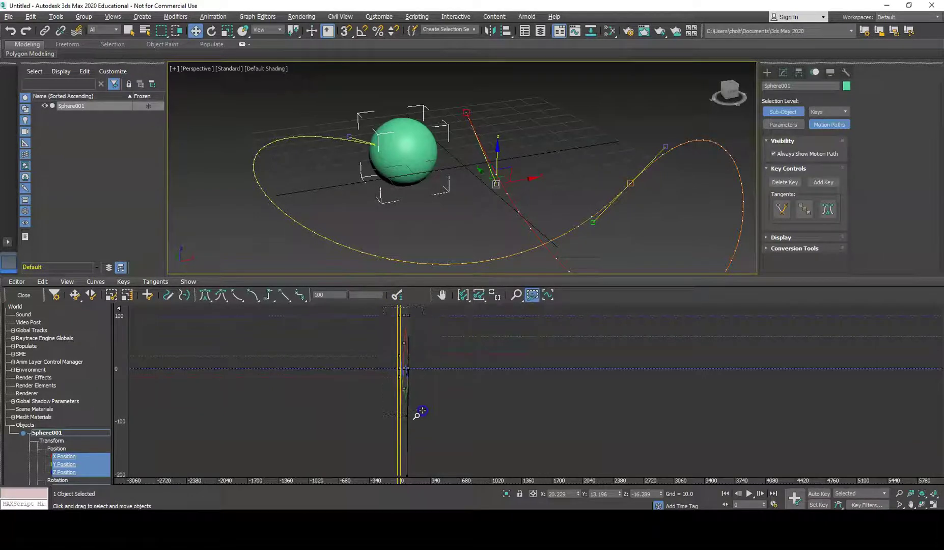
drag(421, 402, 421, 402)
middle_drag(588, 396, 440, 364)
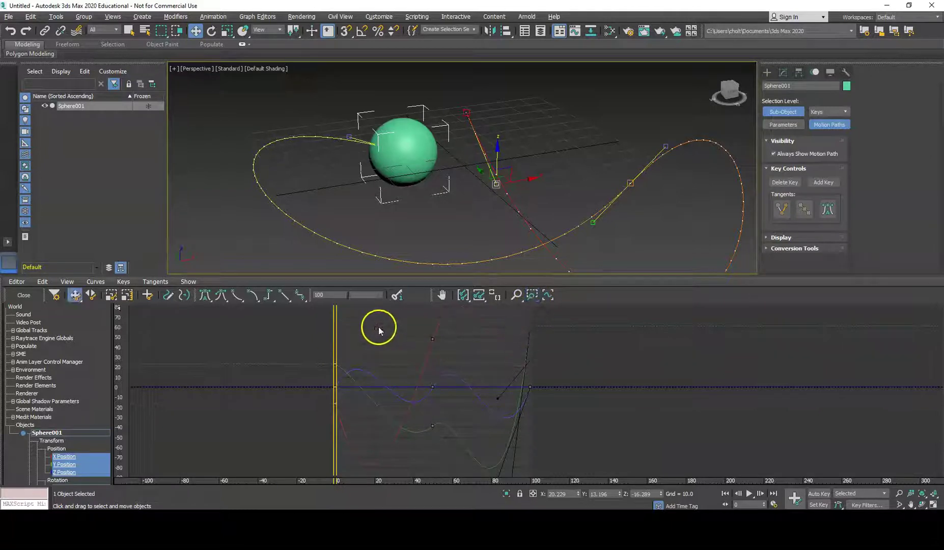
middle_drag(378, 330, 362, 350)
- Try linear tangents on all of the sphere's position keys and play the resulting motion
drag(537, 471, 580, 483)
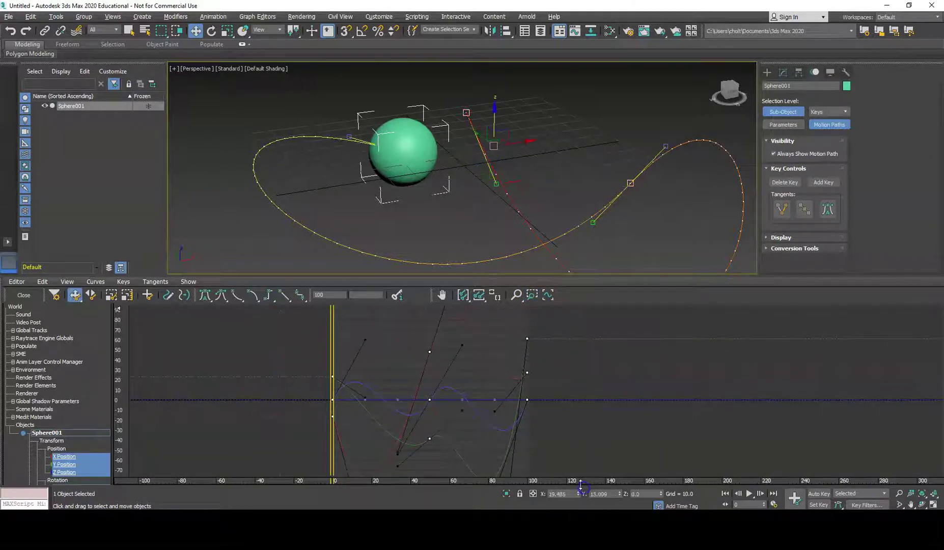
click(282, 299)
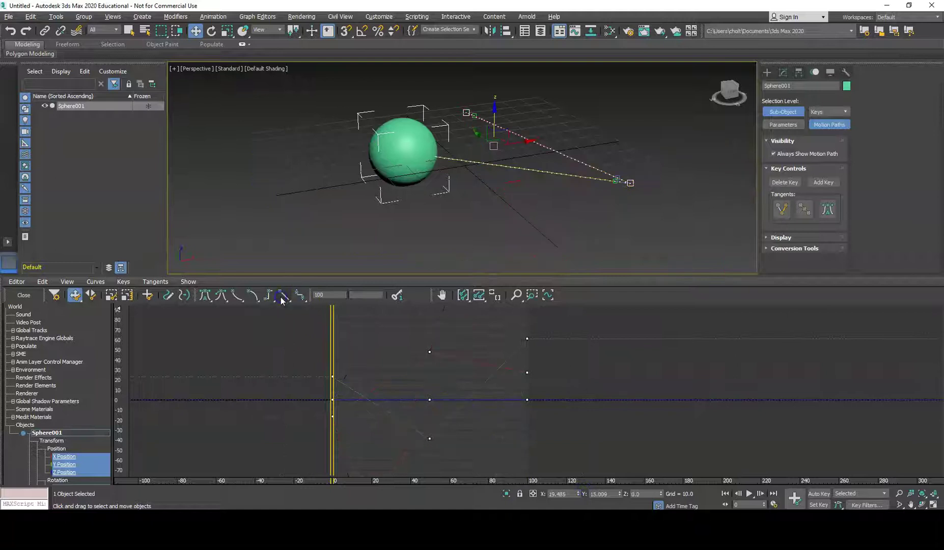
click(748, 493)
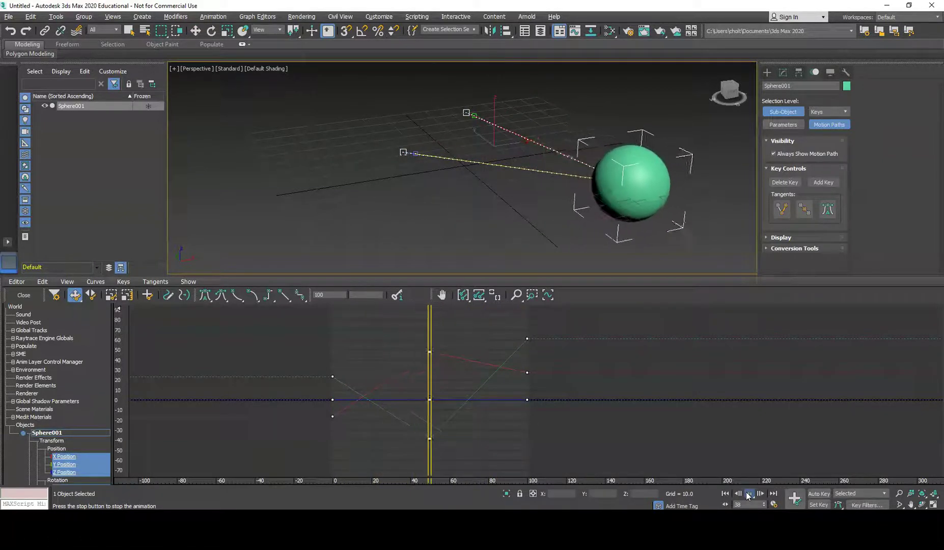
click(748, 493)
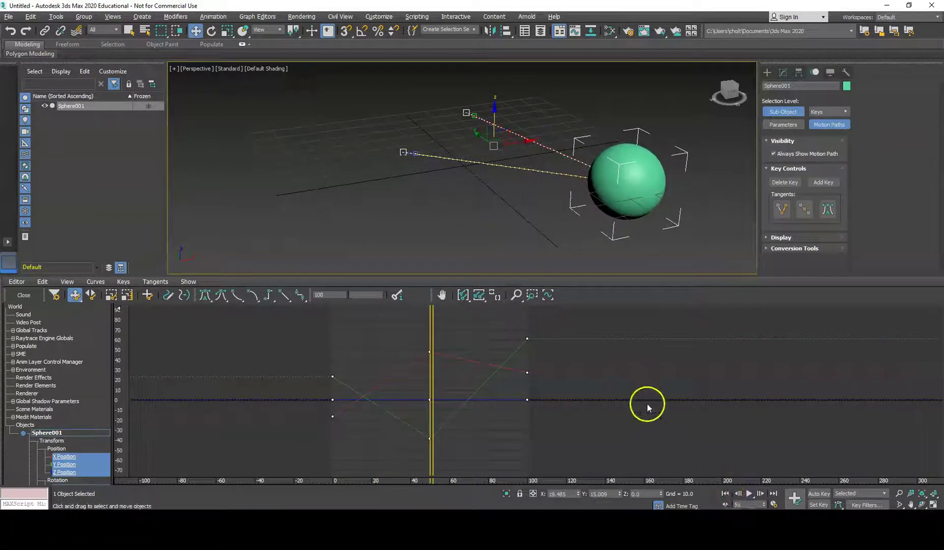
click(724, 494)
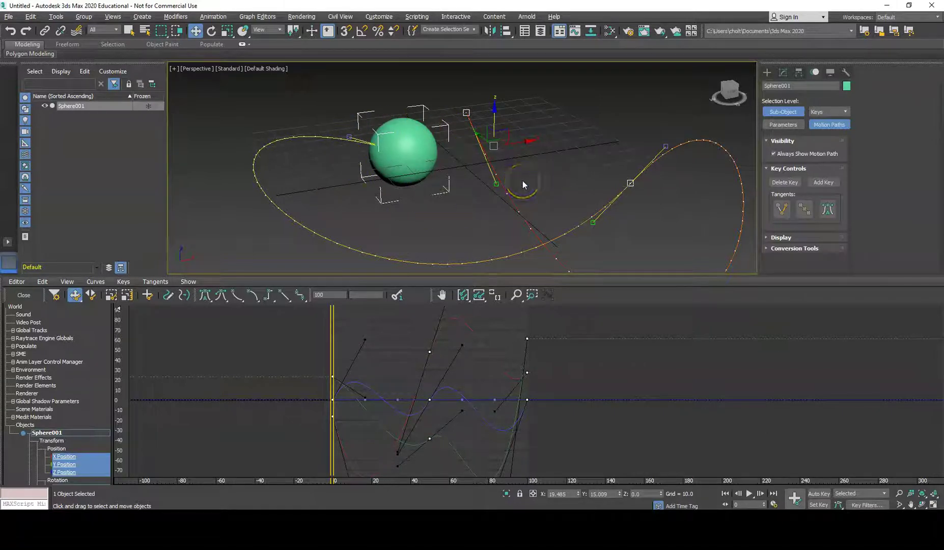
- Close the Mini Curve Editor and play the sphere's animation along the curved path
click(23, 295)
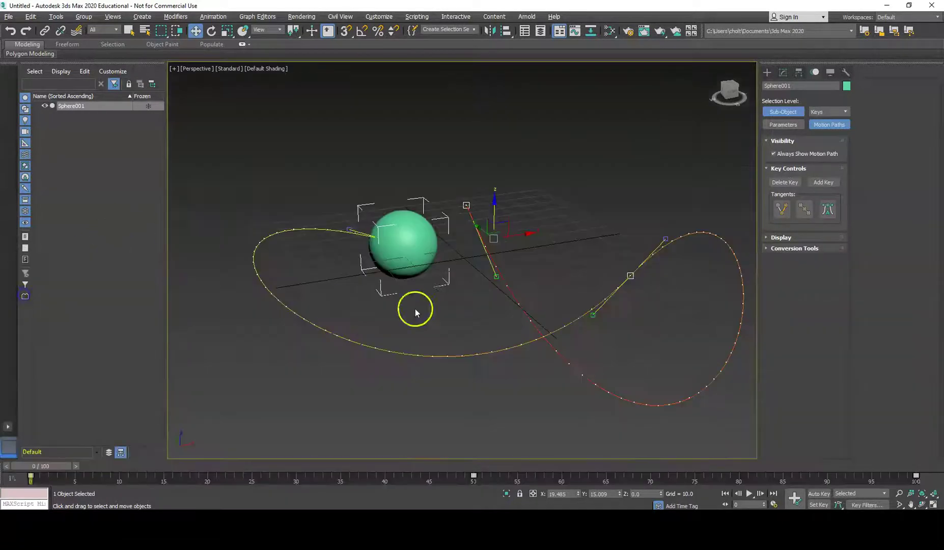
click(748, 493)
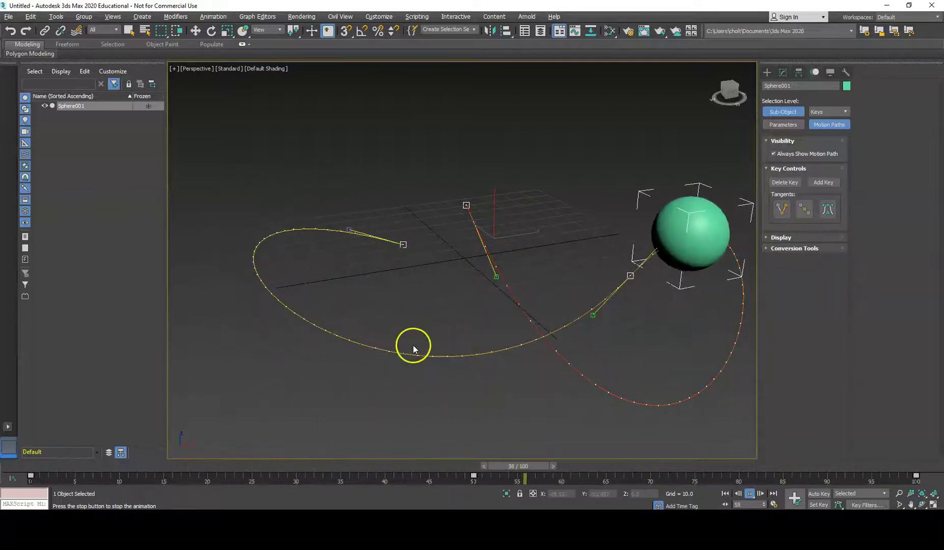
- Stop the playback and delete the animated sphere from the scene
click(748, 493)
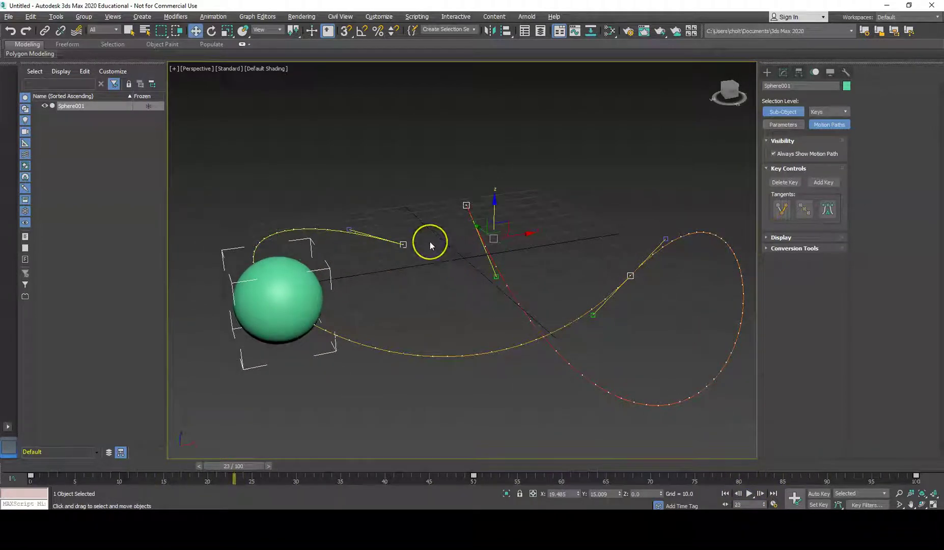
click(485, 260)
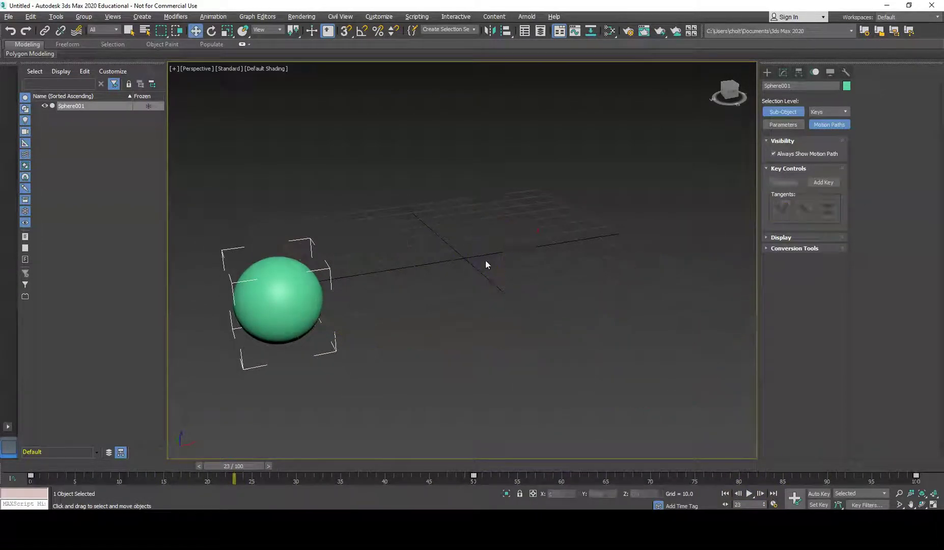
click(264, 295)
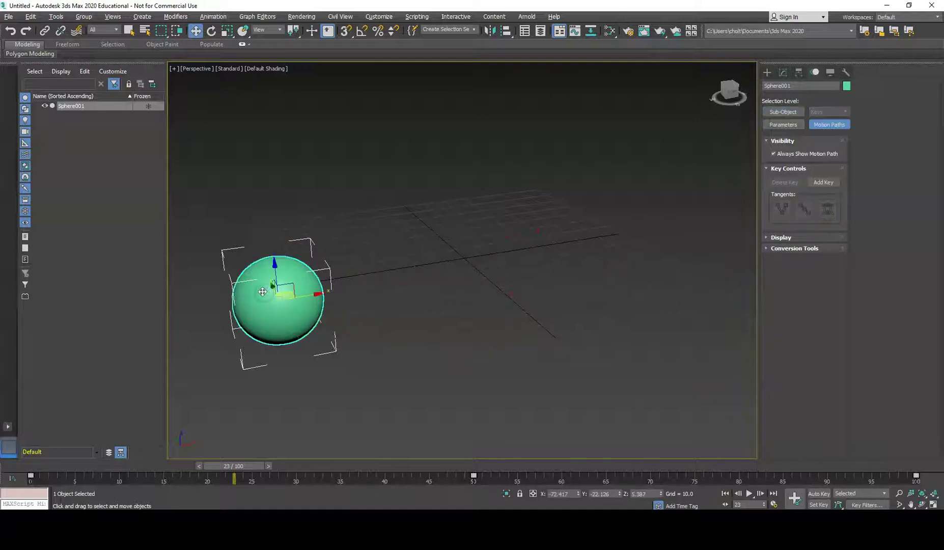
key(Delete)
- Create a box about 67 long, 16 wide and 30 high near one edge of the grid
click(767, 72)
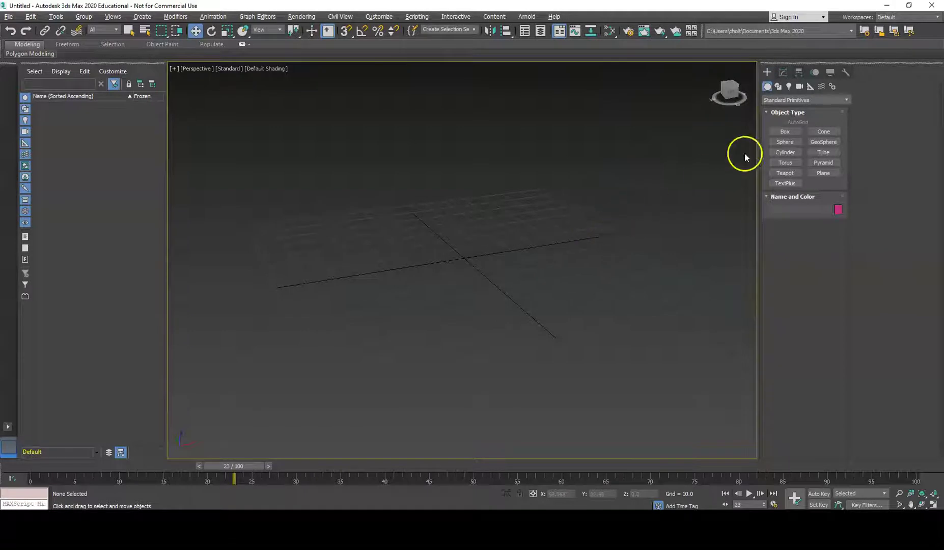
alt+middle_drag(525, 194, 585, 169)
click(783, 134)
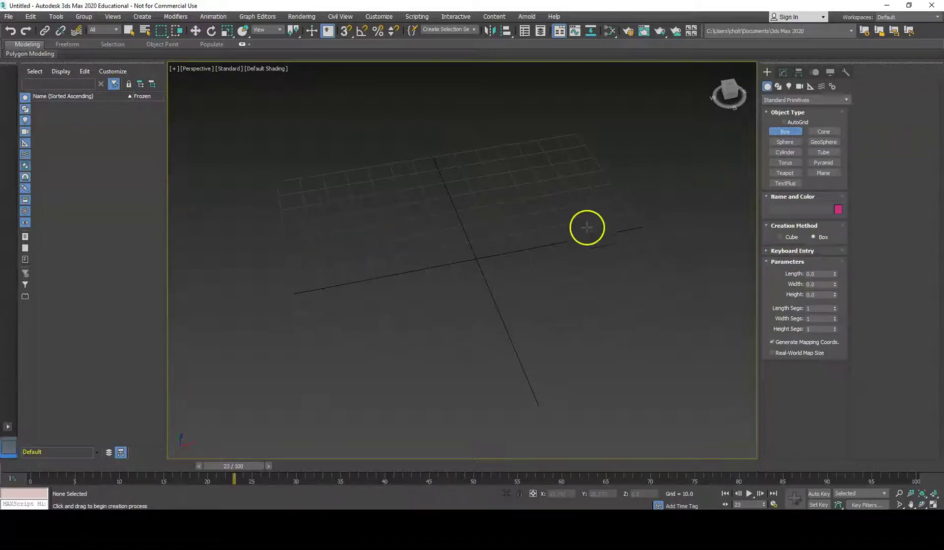
drag(587, 227, 626, 319)
click(623, 247)
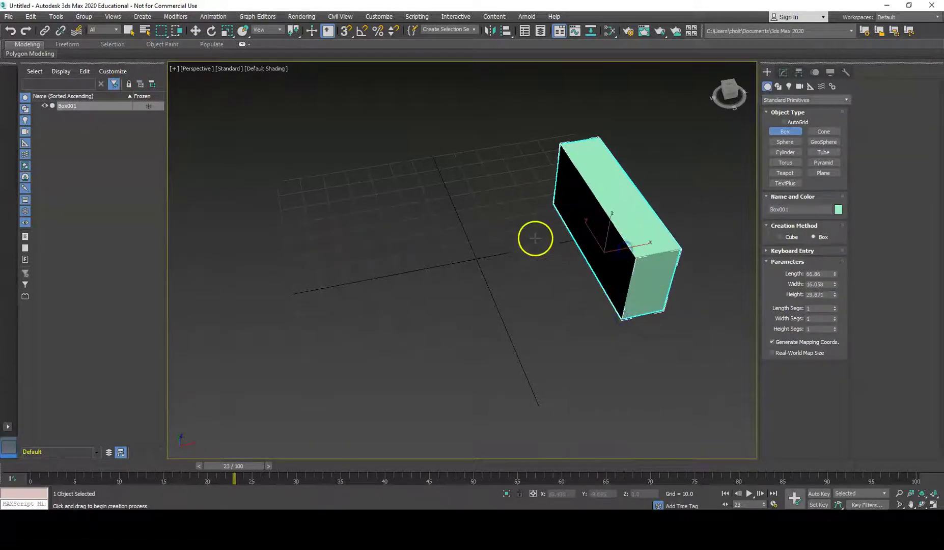
- Create three more parallel boxes across the grid: one about 56 × 31 × 10, a thin one about 75 × 10, and a tallest one at the end
drag(535, 238, 516, 294)
click(495, 316)
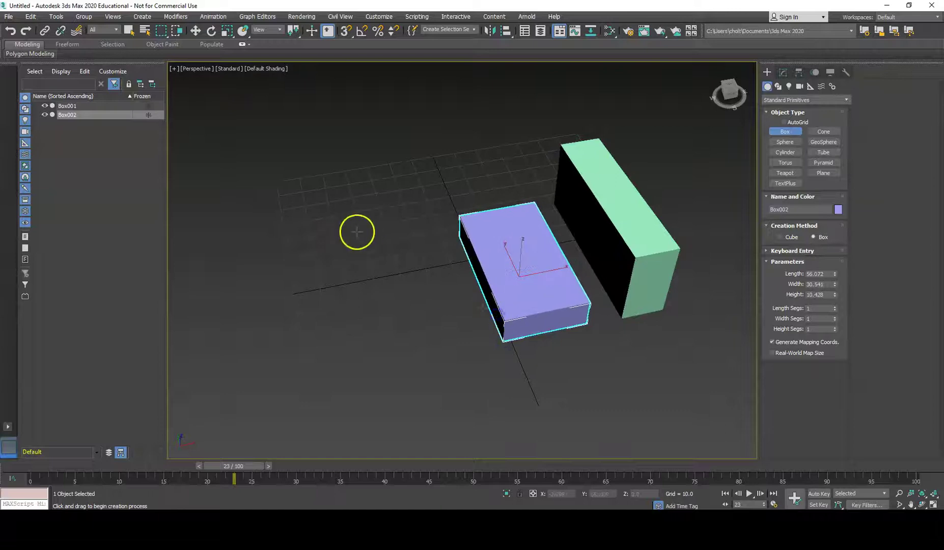
drag(413, 236, 432, 368)
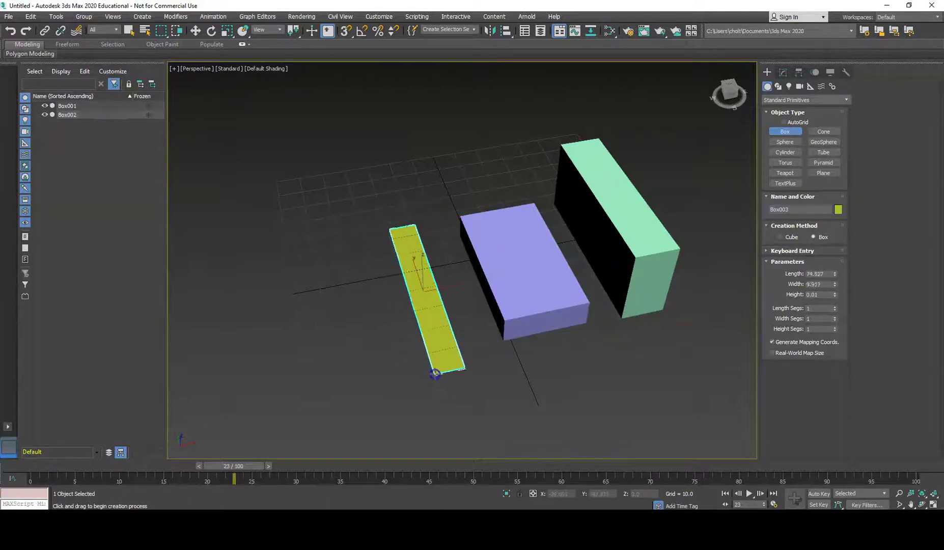
click(430, 304)
drag(331, 253, 326, 393)
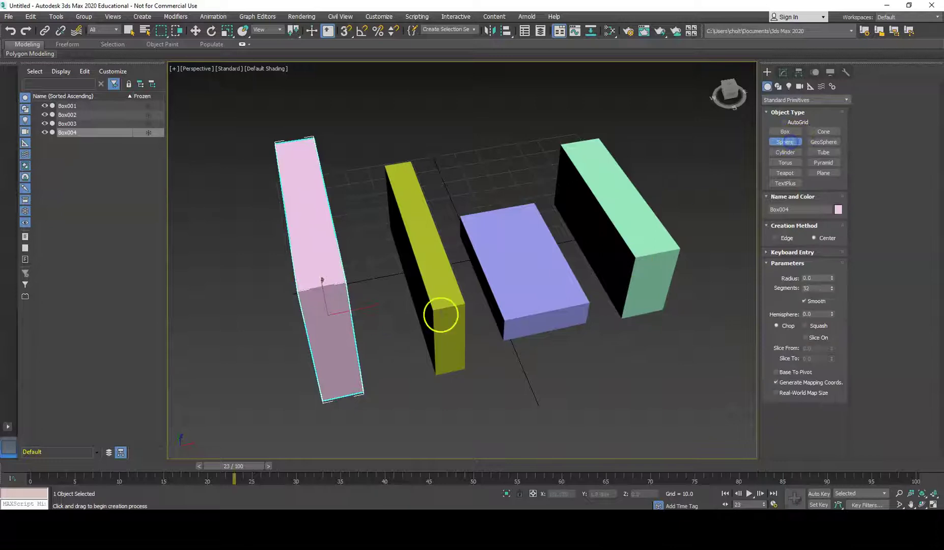
- Create a sphere with a radius of about 5.8 beside the tallest box and raise it to about Z 75
drag(244, 326, 264, 331)
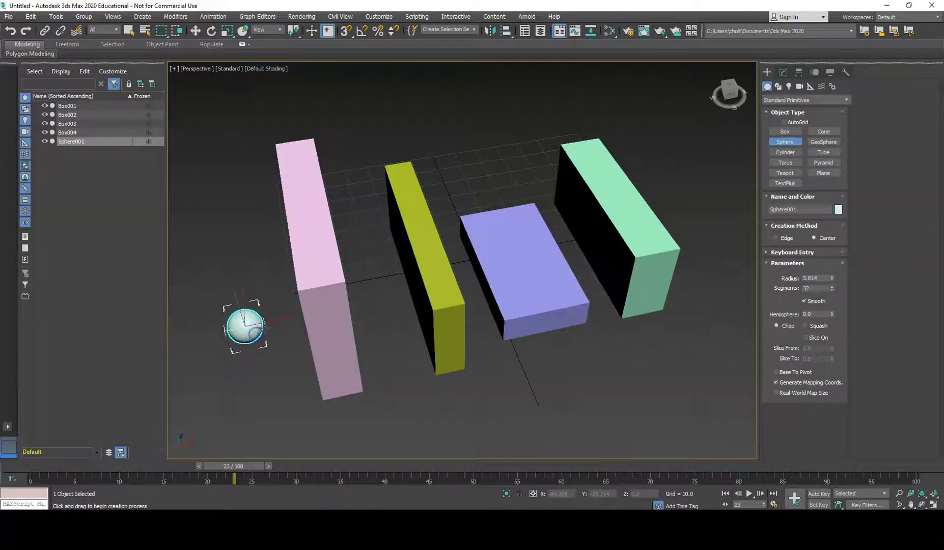
key(w)
alt+middle_drag(347, 325, 322, 291)
drag(244, 288, 256, 74)
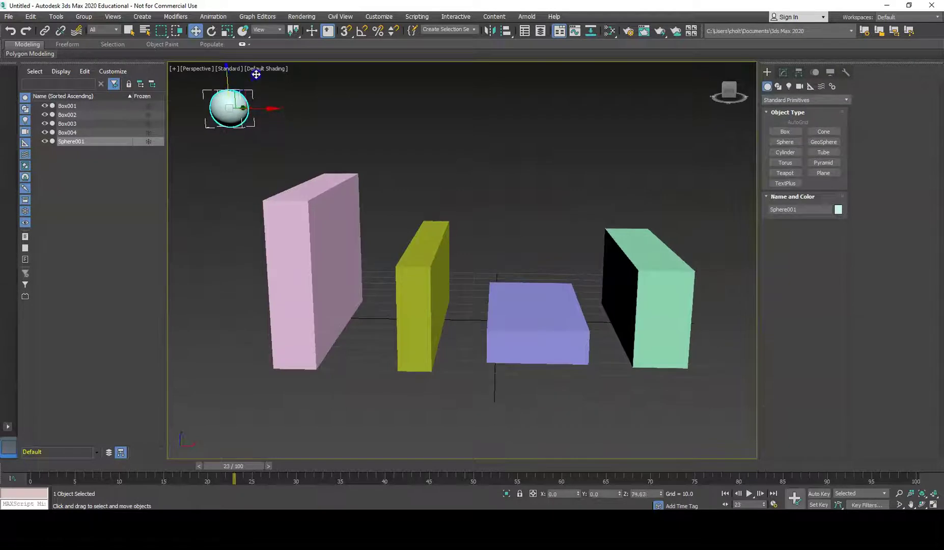
alt+middle_drag(275, 103, 480, 212)
- Turn on Set Key mode and key the sphere's starting position at frame 0
click(816, 494)
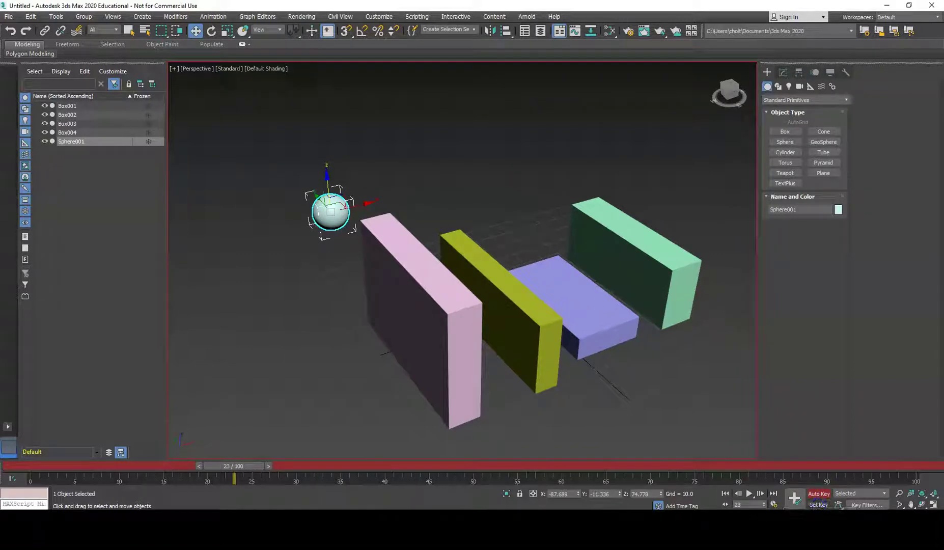
drag(254, 465, 64, 467)
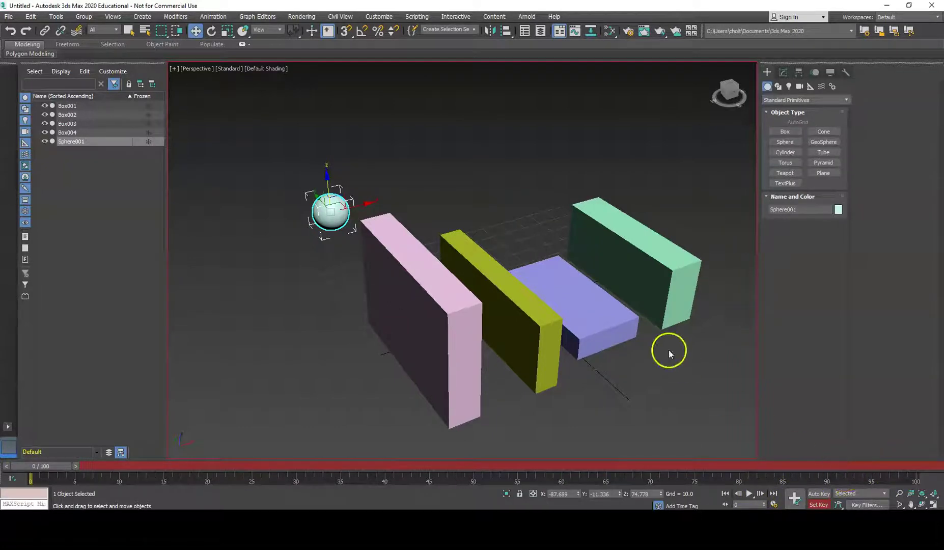
alt+middle_drag(463, 272, 626, 334)
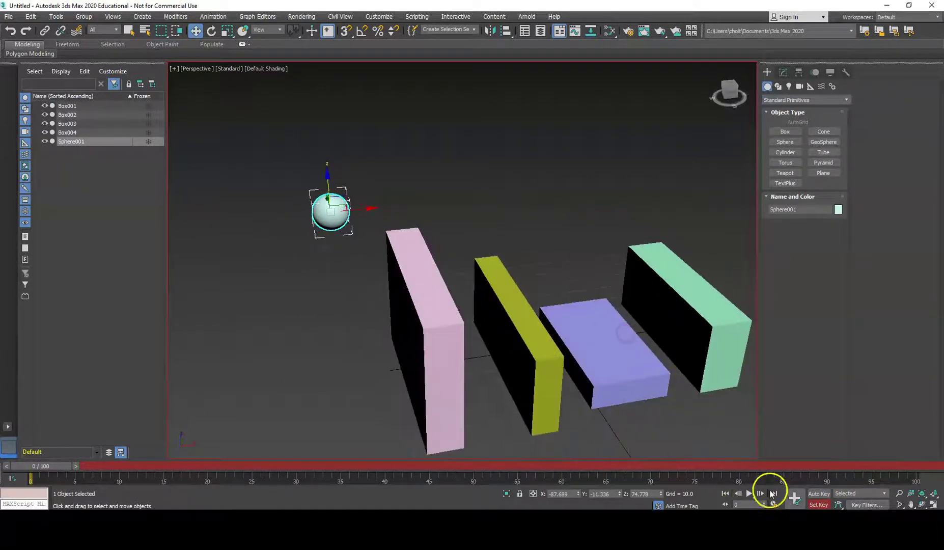
- Try to place the sphere on top of the tall pink box at frame 10
drag(42, 467, 124, 467)
drag(337, 193, 419, 219)
alt+middle_drag(418, 219, 421, 216)
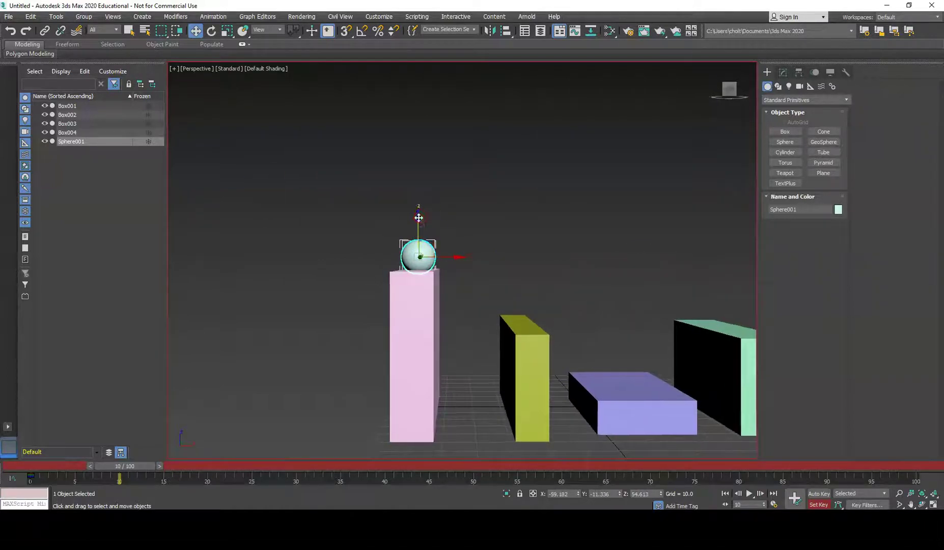
drag(419, 217, 420, 215)
- At frame 100, move the sphere to the ground beyond the green box, about X 88.5 and Z 6, and key it
drag(134, 465, 927, 446)
middle_drag(492, 212, 218, 179)
drag(194, 170, 689, 380)
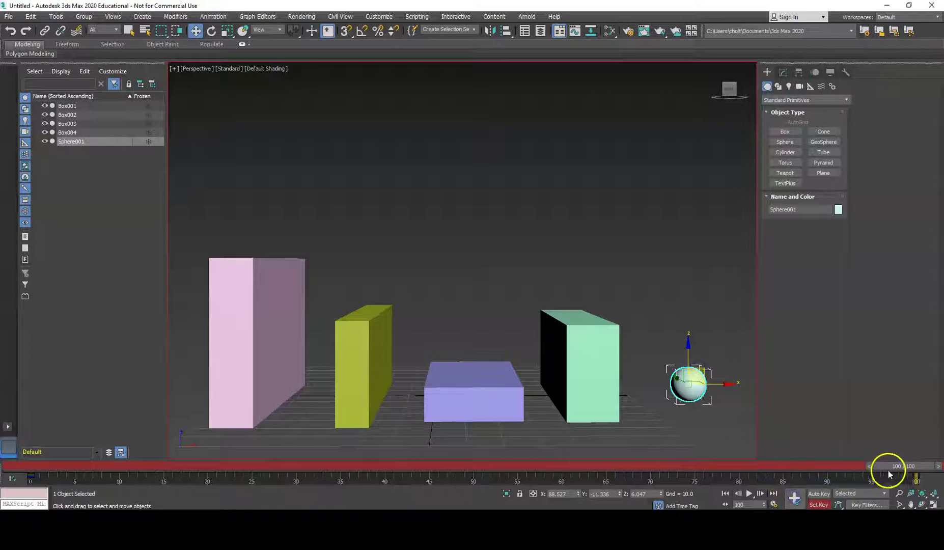
- Scrub back to frame 10 to check the sphere's position between its keys
drag(887, 467, 125, 424)
middle_drag(240, 379, 464, 316)
drag(147, 466, 138, 469)
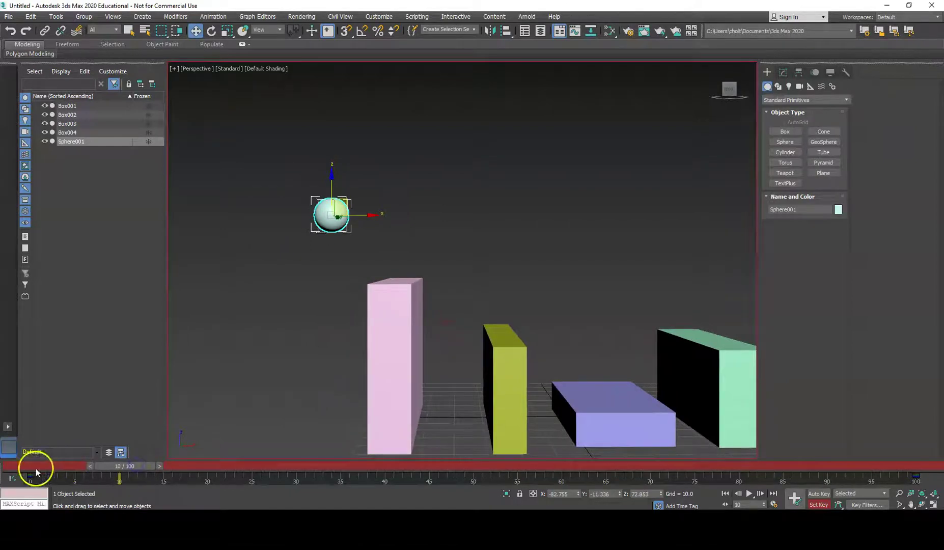
- Apply linear tangents to the sphere's selected position keys in the Mini Curve Editor, then close the editor
click(12, 479)
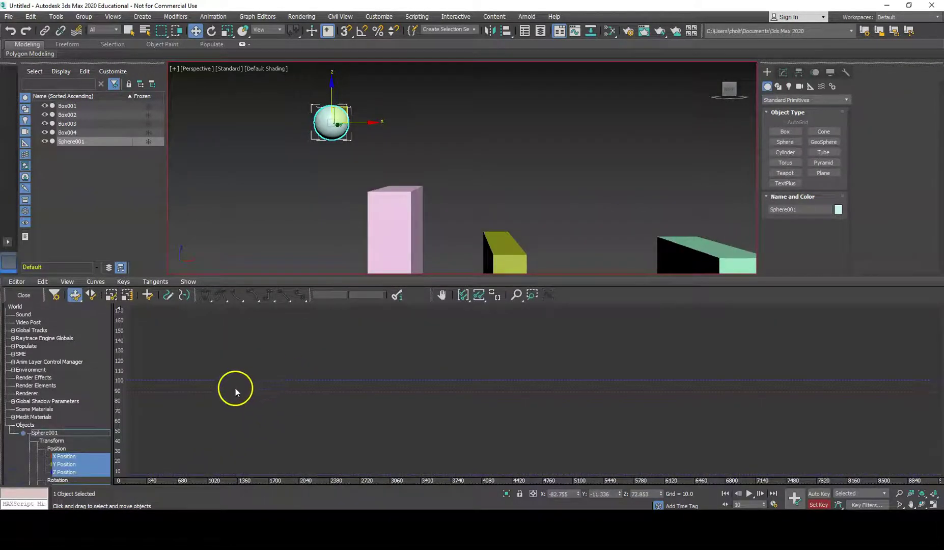
middle_drag(236, 387, 539, 343)
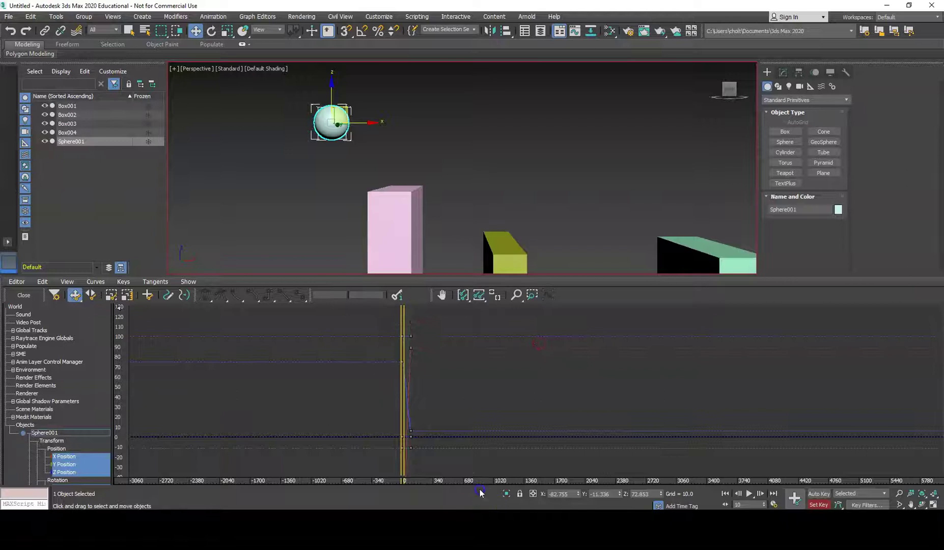
drag(430, 459, 392, 328)
click(279, 294)
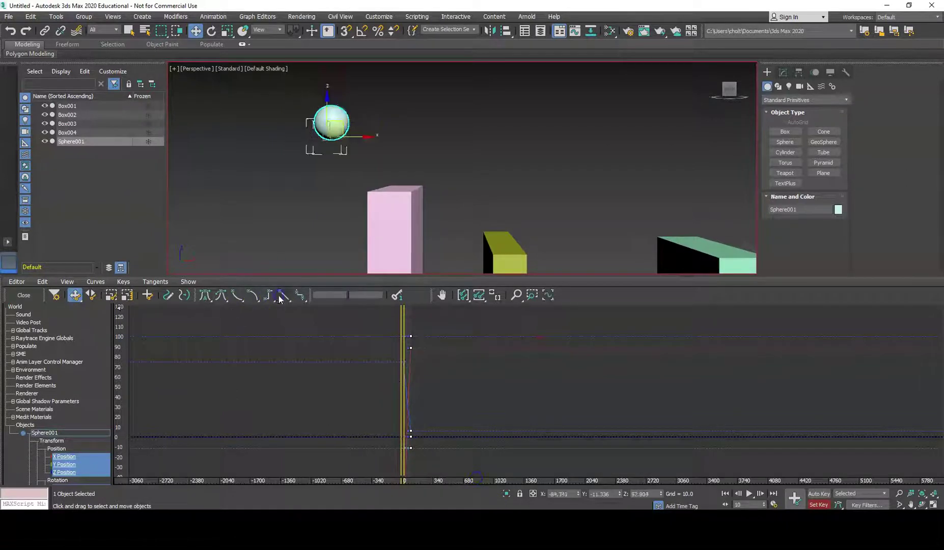
click(23, 294)
click(815, 504)
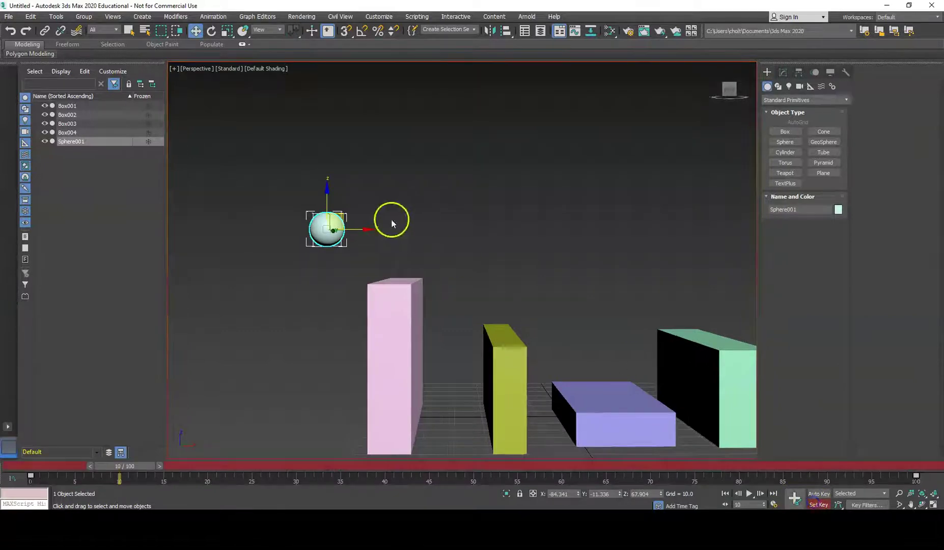
- Check the motion at frame 2, then reopen the Mini Curve Editor and make all of the sphere's position keys linear
drag(131, 466, 56, 368)
key(w)
click(8, 478)
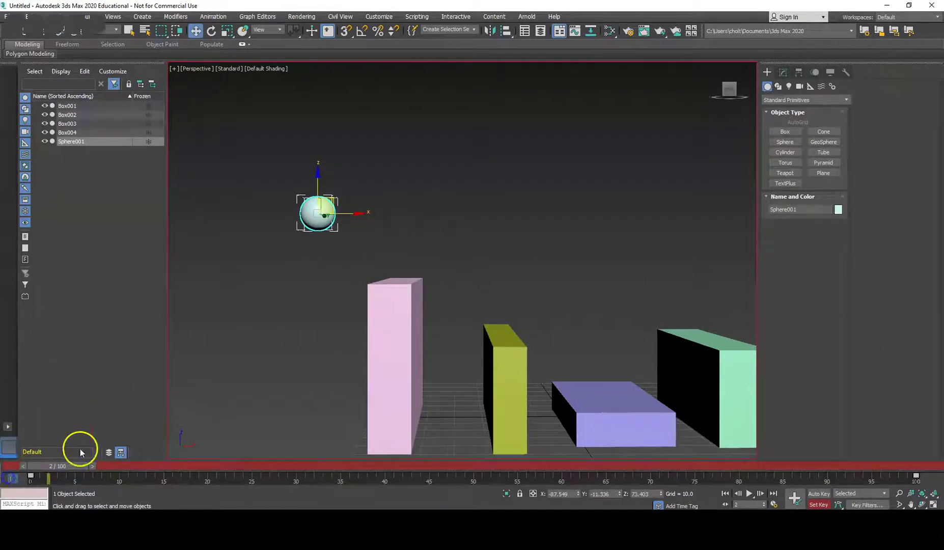
middle_drag(269, 386, 425, 350)
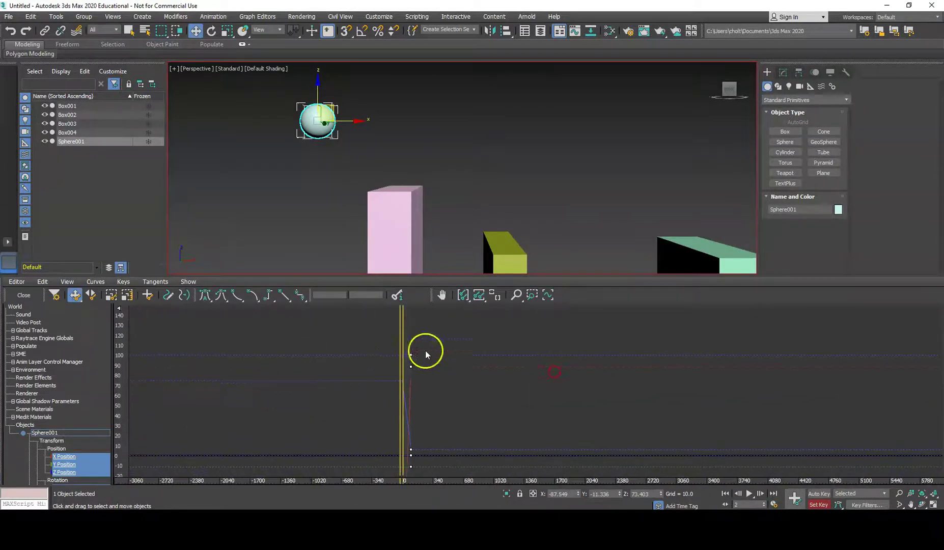
middle_drag(470, 504, 488, 364)
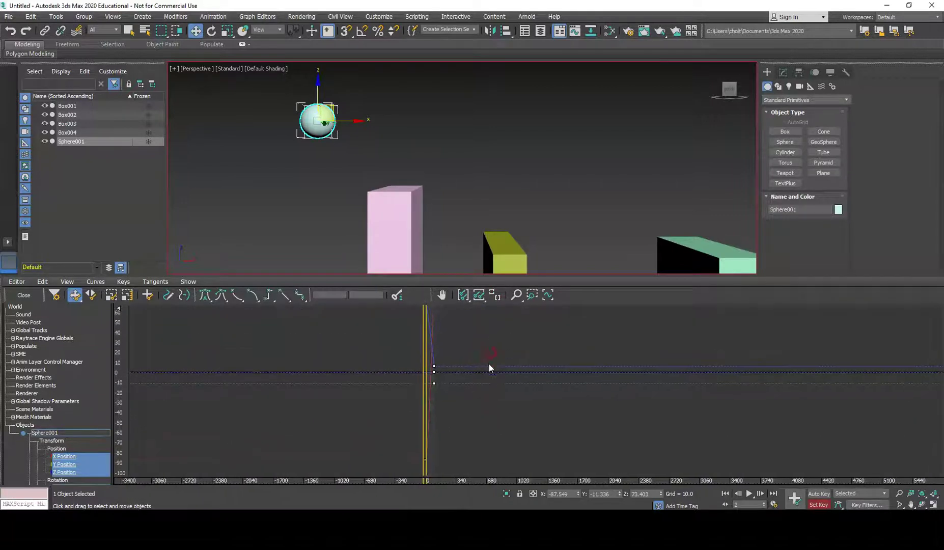
click(517, 295)
drag(486, 367, 482, 399)
click(515, 295)
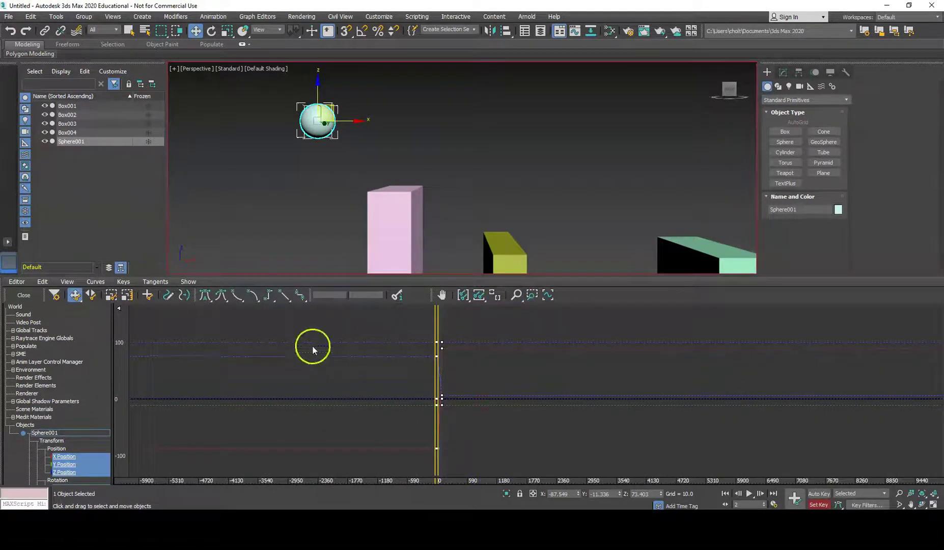
click(387, 329)
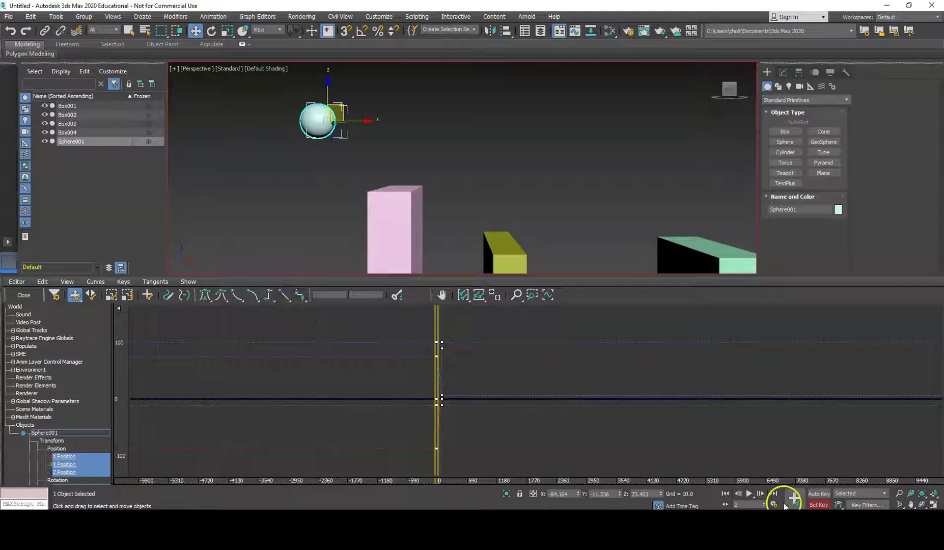
click(818, 504)
click(26, 296)
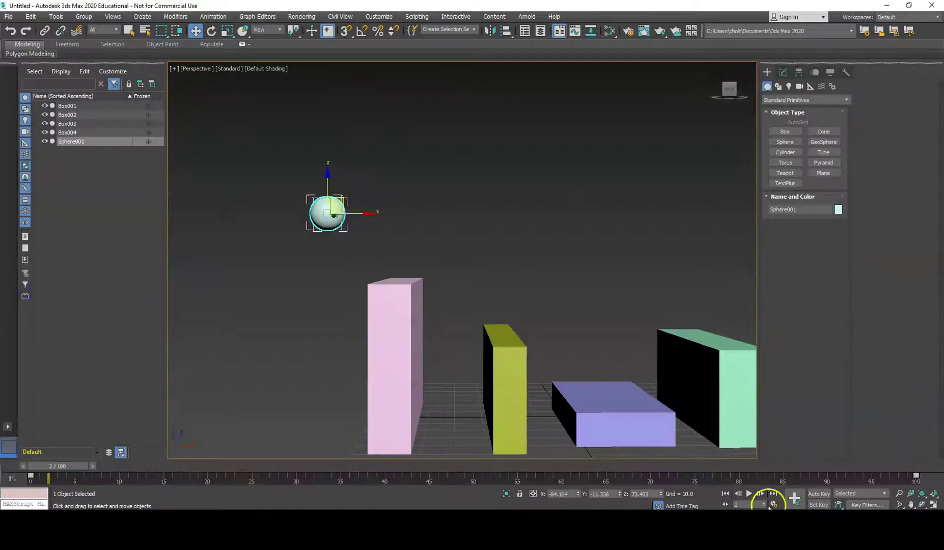
- Turn Set Key mode back on and key the sphere on top of the tall pink box at frame 17
click(809, 504)
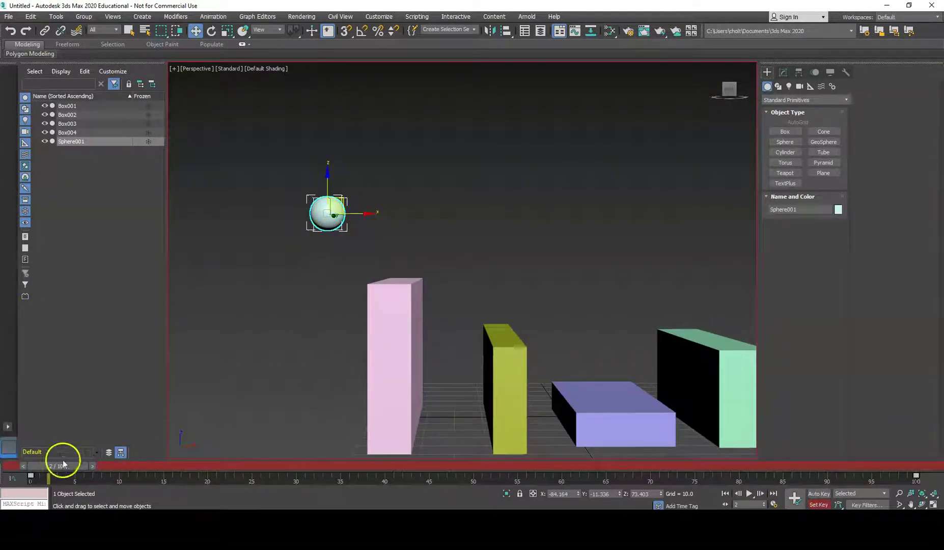
drag(63, 463, 181, 483)
key(w)
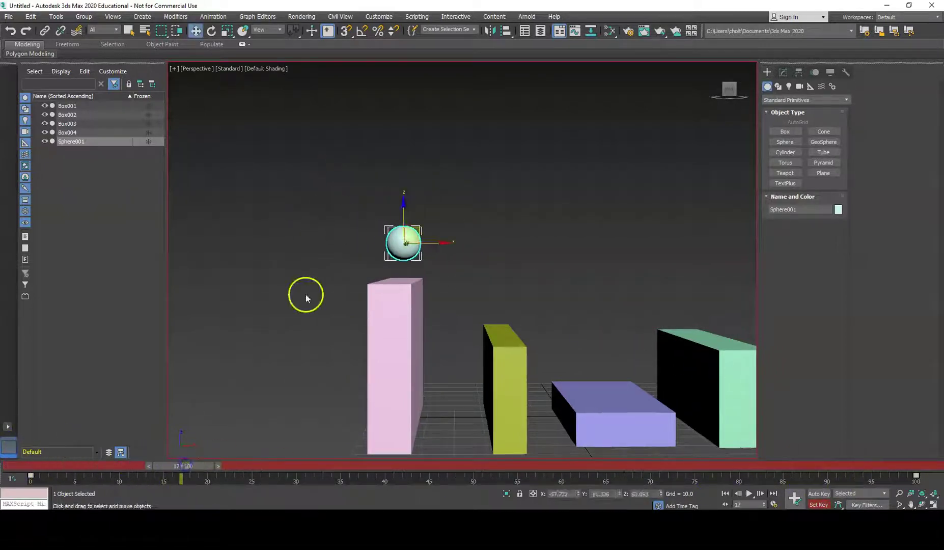
drag(403, 203, 404, 224)
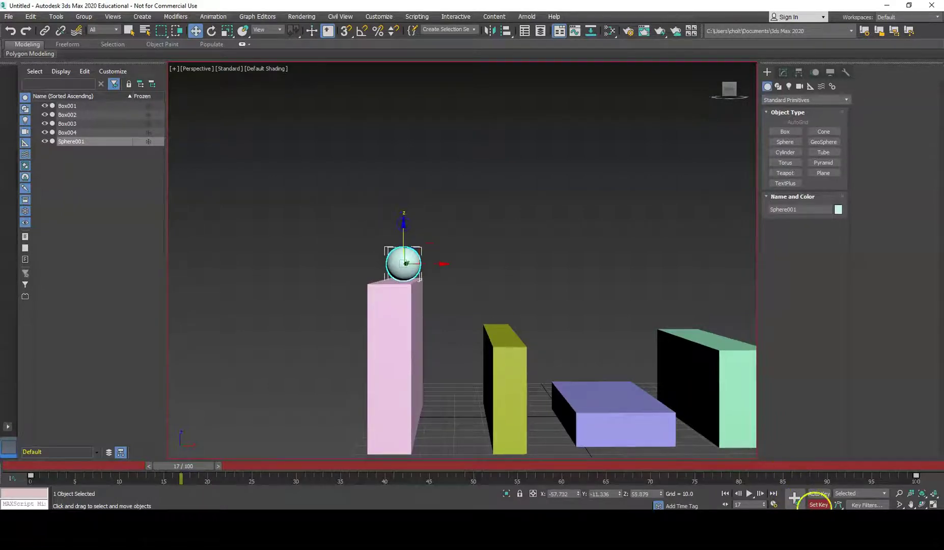
- Key the sphere resting on the yellow box at frame 37 and on the purple box at frame 62
drag(186, 472, 358, 471)
drag(493, 264, 494, 280)
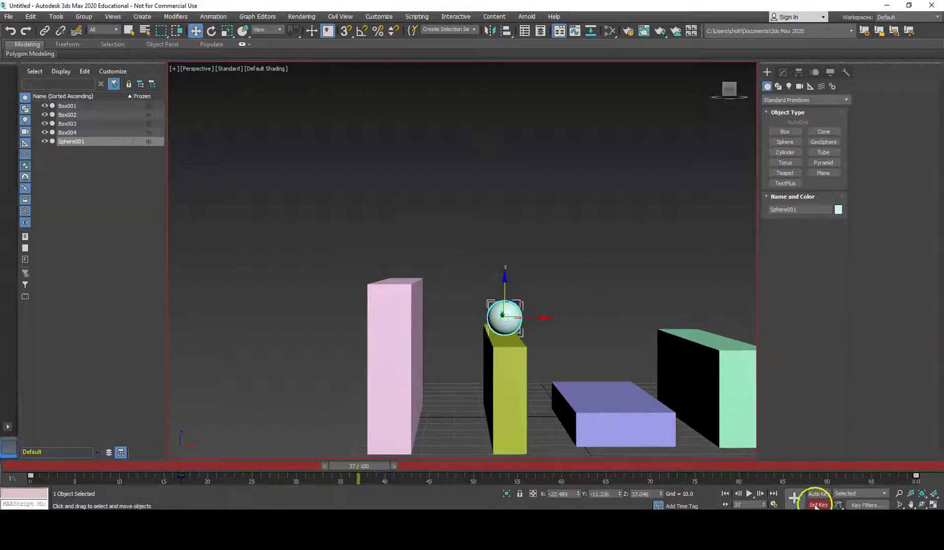
drag(366, 468, 578, 469)
drag(633, 320, 632, 344)
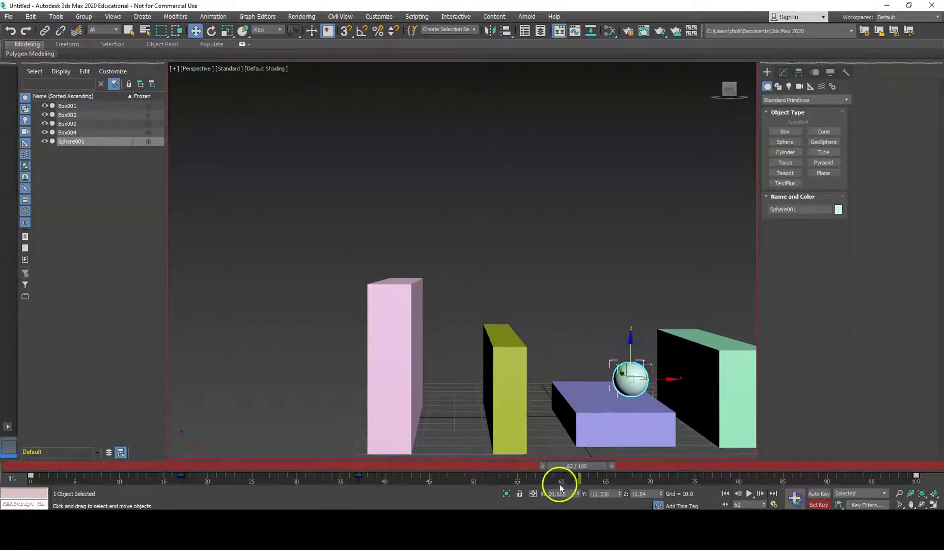
- Lift the sphere onto the top of the green box at frame 80 and key it there
drag(577, 466, 727, 466)
middle_drag(723, 412, 543, 410)
drag(543, 348, 543, 275)
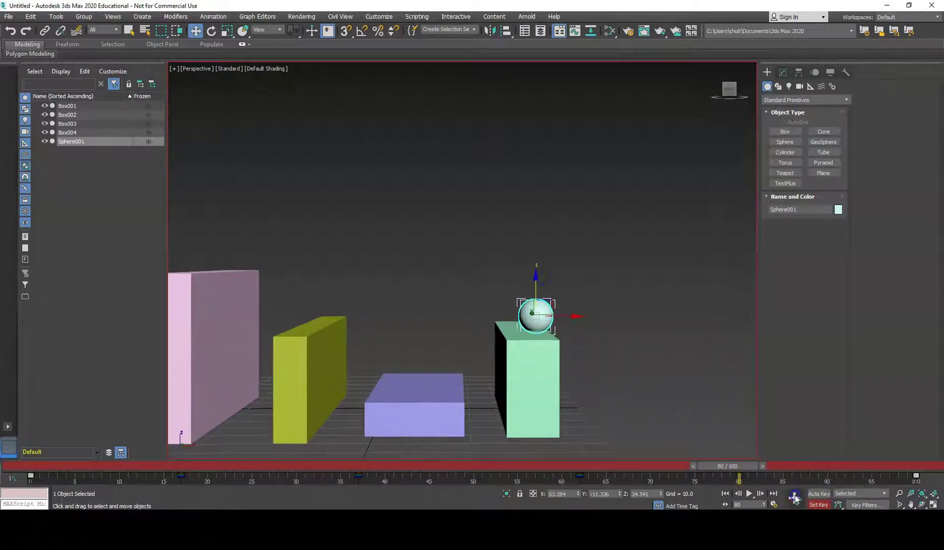
- Raise the sphere to a height of about 66 at frame 27 and about 44 at frame 50, keying both positions
drag(739, 469, 283, 481)
key(w)
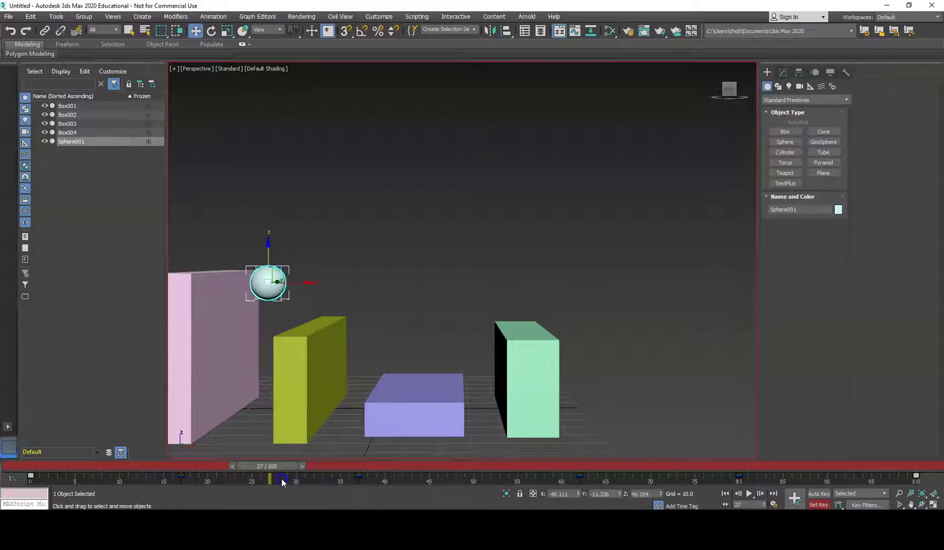
drag(260, 249, 276, 189)
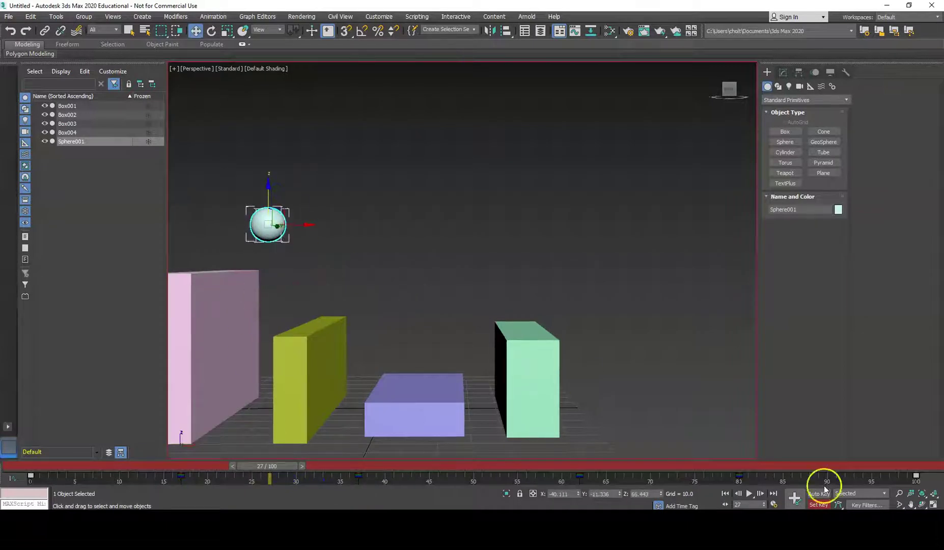
drag(283, 474, 471, 464)
drag(388, 318, 389, 252)
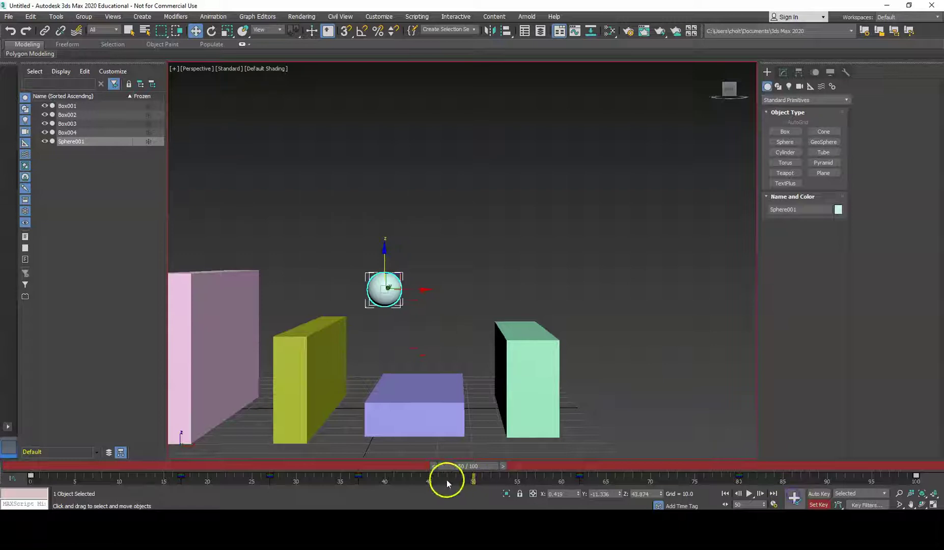
- Raise the sphere in mid-air between the purple and green boxes at frame 71 and key it
drag(472, 466, 662, 472)
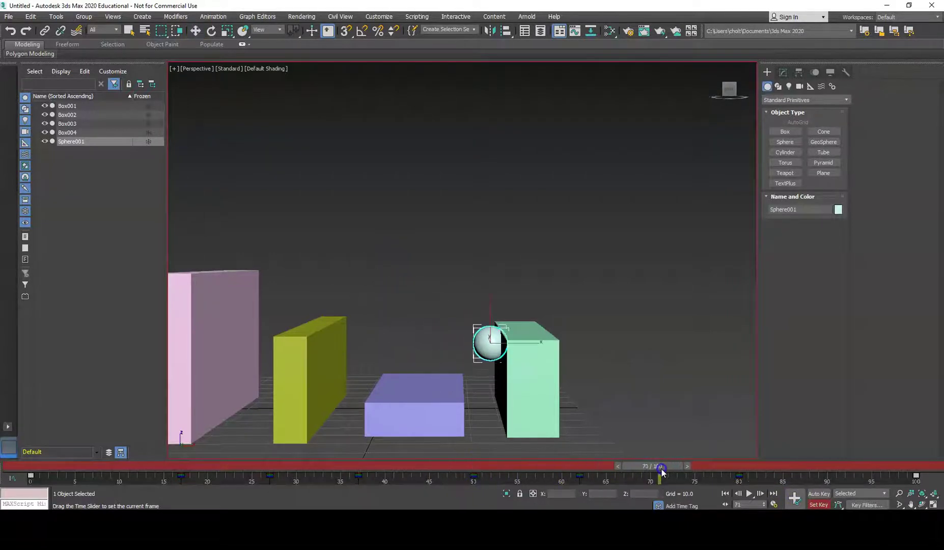
key(w)
drag(490, 305, 490, 252)
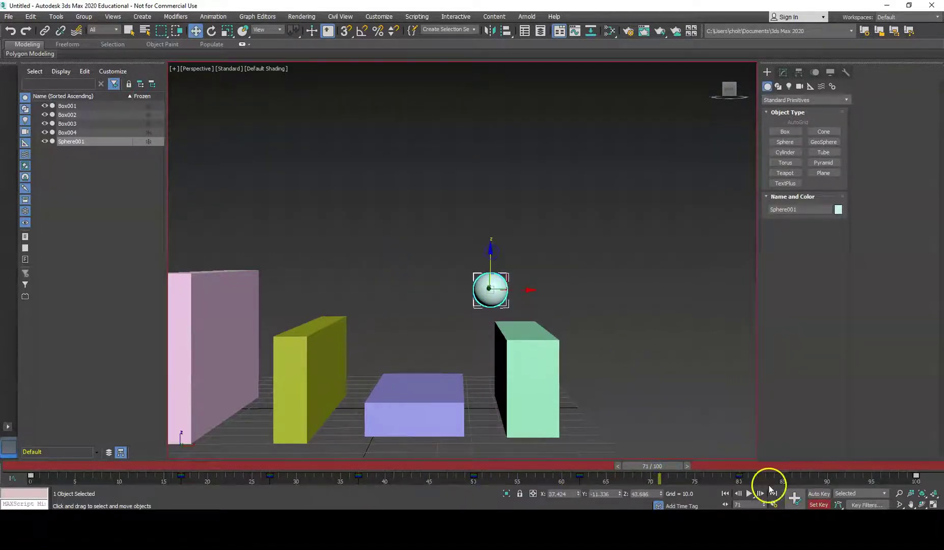
click(794, 497)
- Raise the sphere to a height of about 48 past the green box at frame 90, key it and turn off Set Key mode
drag(659, 469, 817, 468)
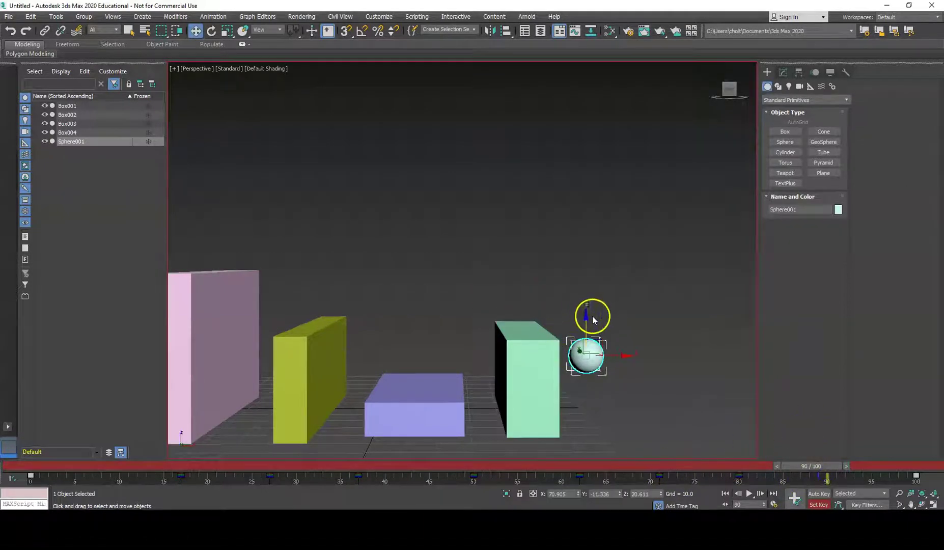
drag(590, 316, 591, 245)
click(795, 497)
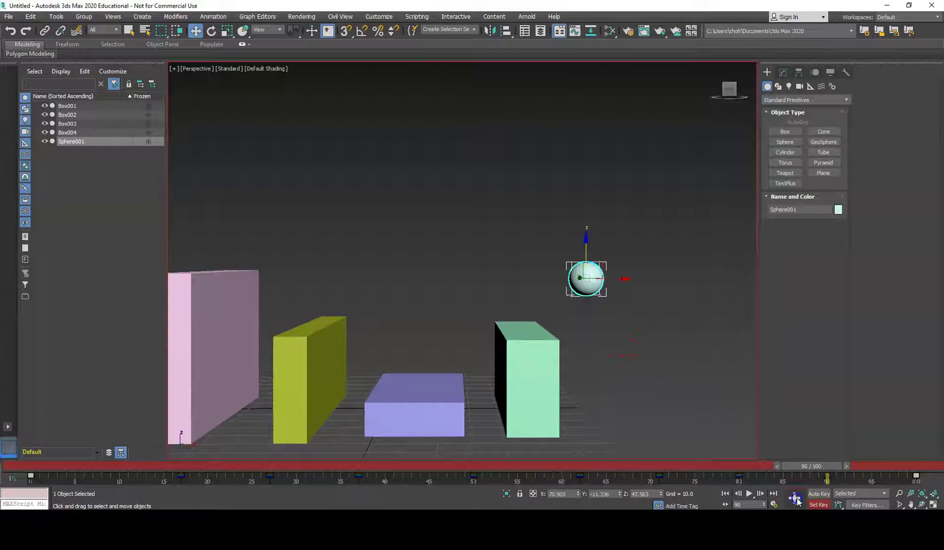
click(804, 506)
- Play back the sphere's animation to check the bounces, then return to frame 0
scroll(469, 381, down, 3)
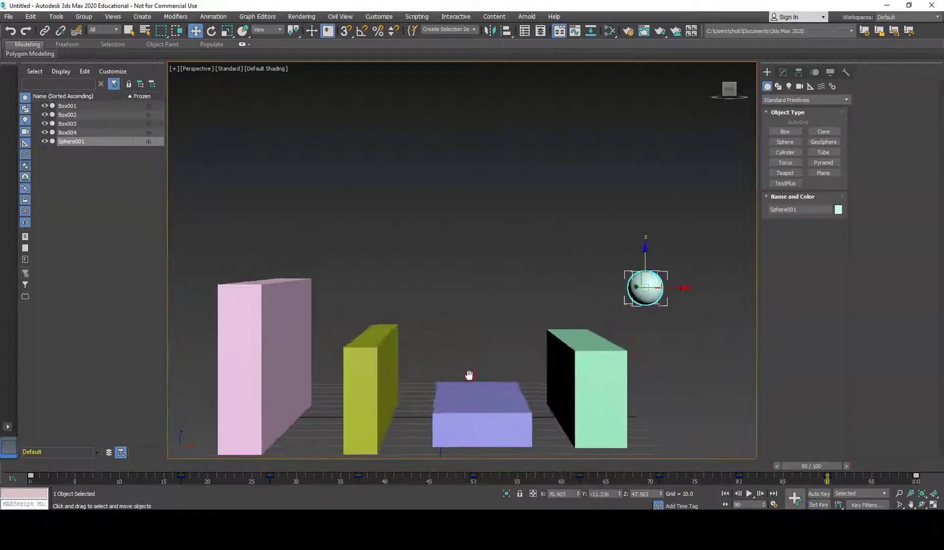
click(753, 494)
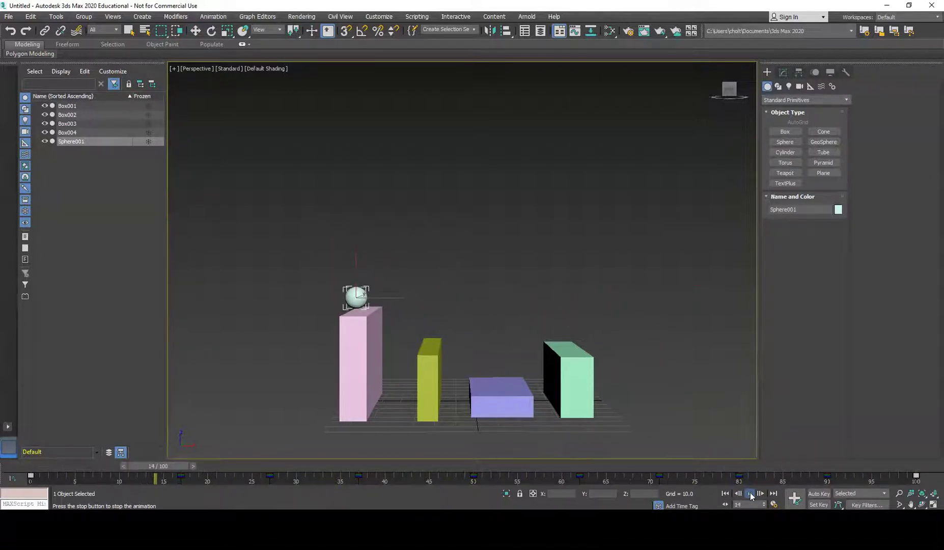
click(751, 493)
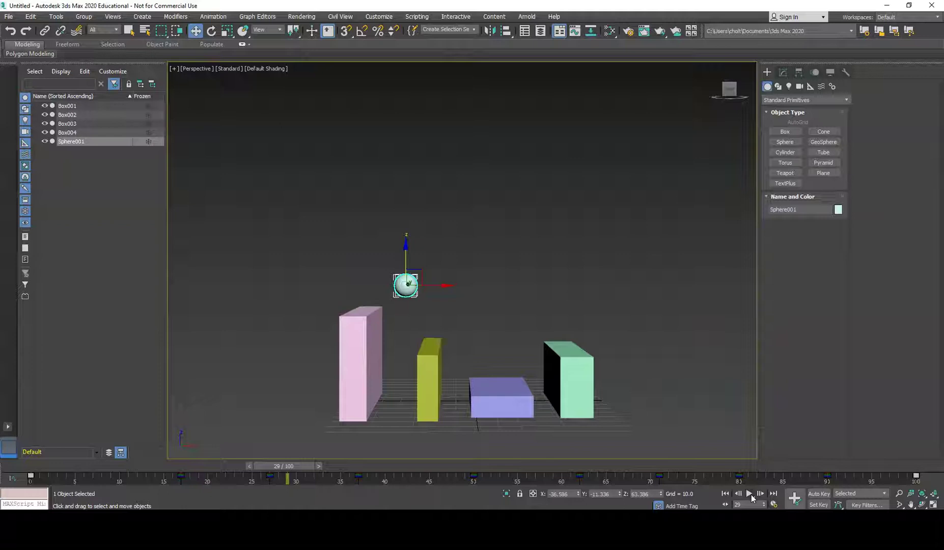
drag(293, 465, 16, 473)
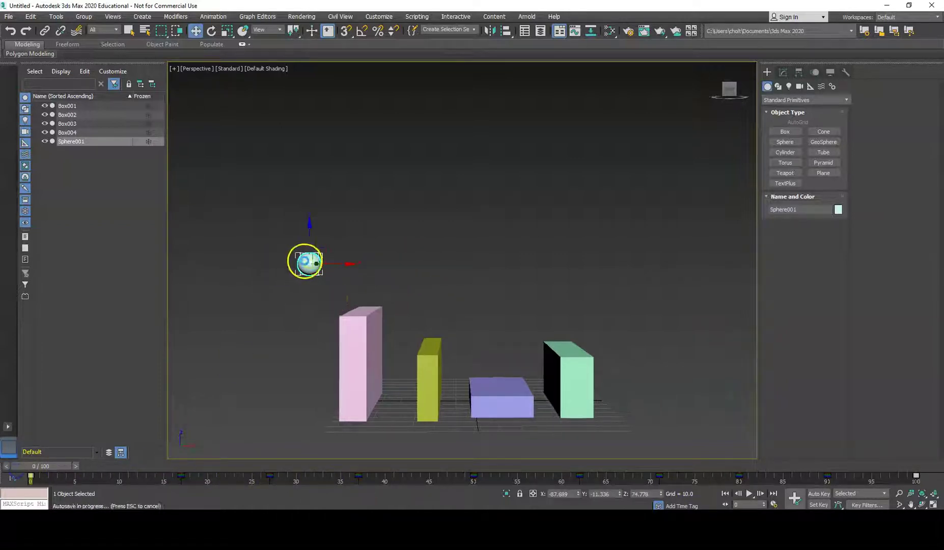
- Show the sphere's motion path in the viewport
right_click(305, 263)
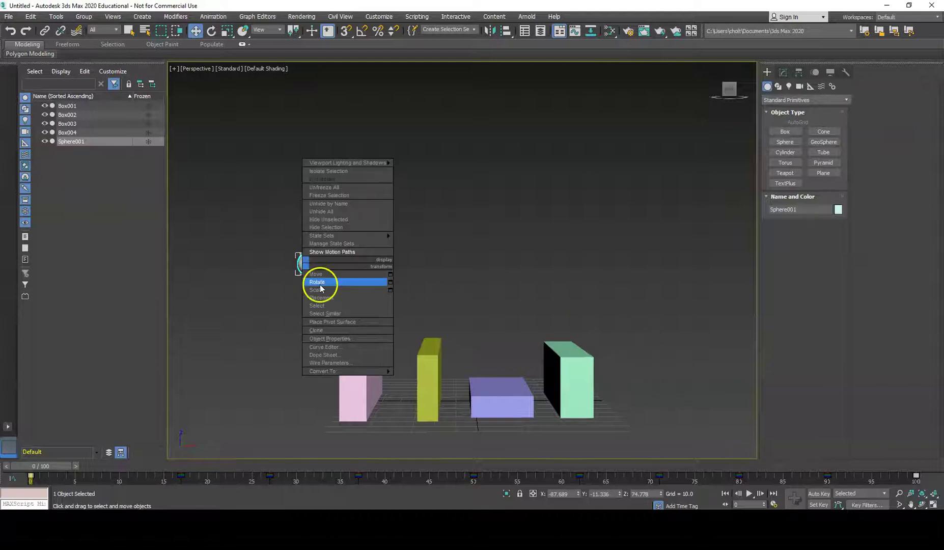
click(325, 252)
mouse_move(499, 284)
alt+middle_down()
mouse_move(616, 280)
mouse_move(376, 276)
mouse_move(561, 270)
mouse_move(511, 268)
mouse_move(540, 281)
mouse_move(519, 280)
mouse_move(502, 298)
mouse_move(520, 293)
mouse_move(523, 269)
mouse_move(511, 292)
alt+middle_up()
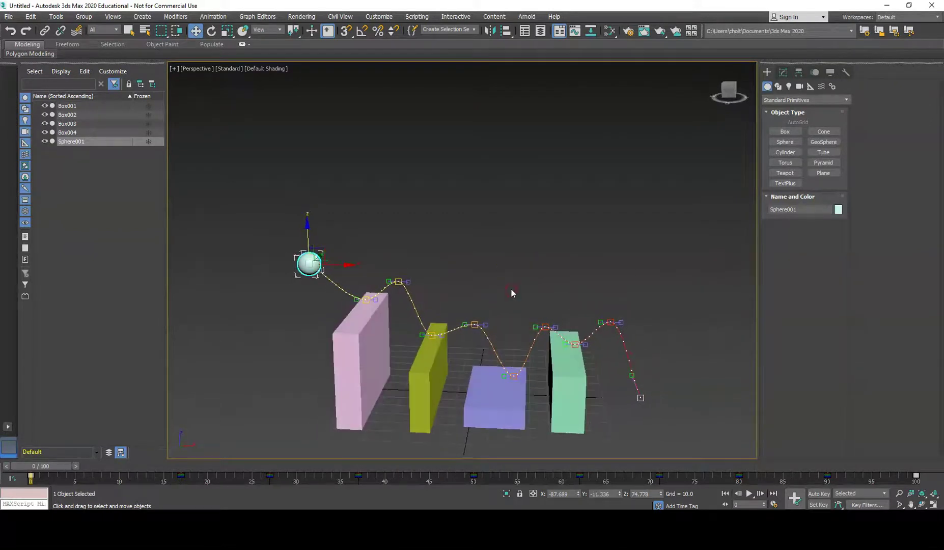
- Maximize the Front view and raise the frame 27 key on the sphere's motion path higher above the pink box
key(alt+w)
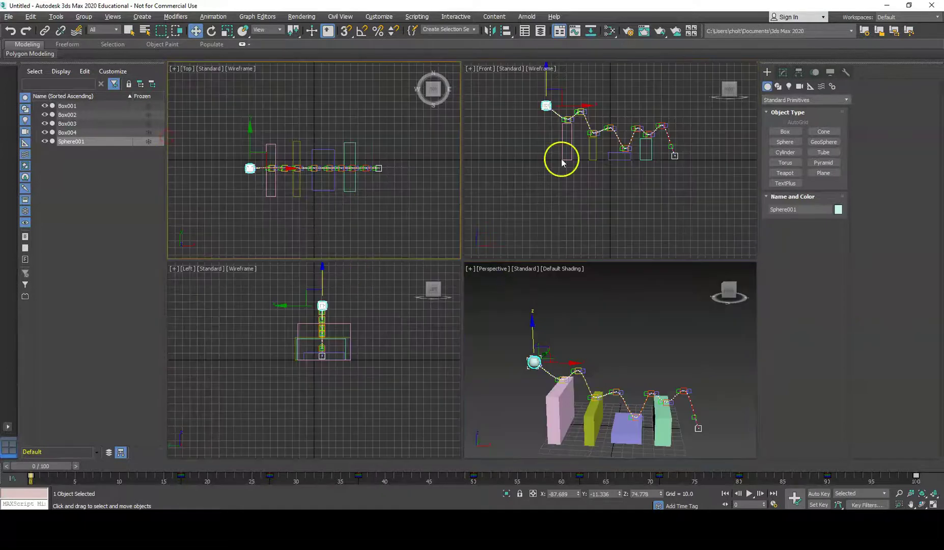
right_click(561, 158)
key(alt+w)
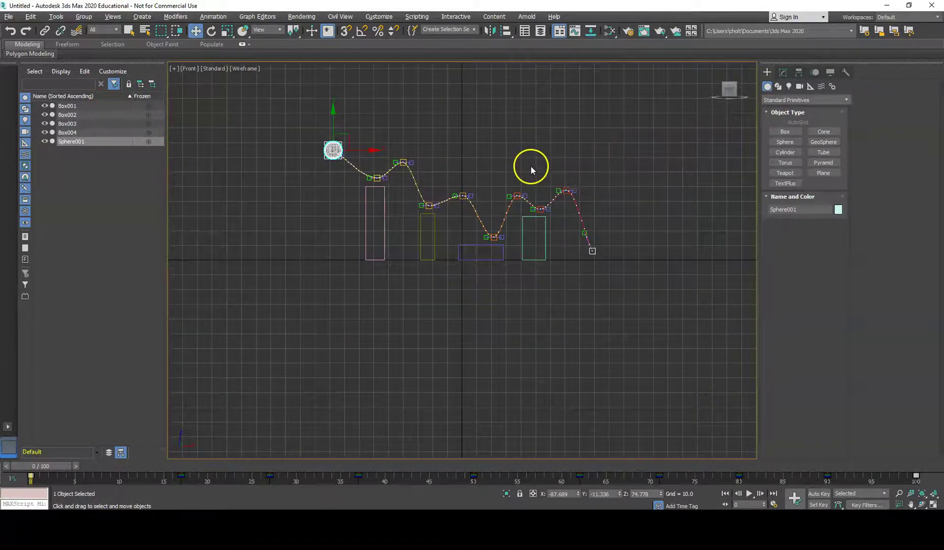
middle_drag(531, 169, 550, 209)
scroll(457, 196, up, 5)
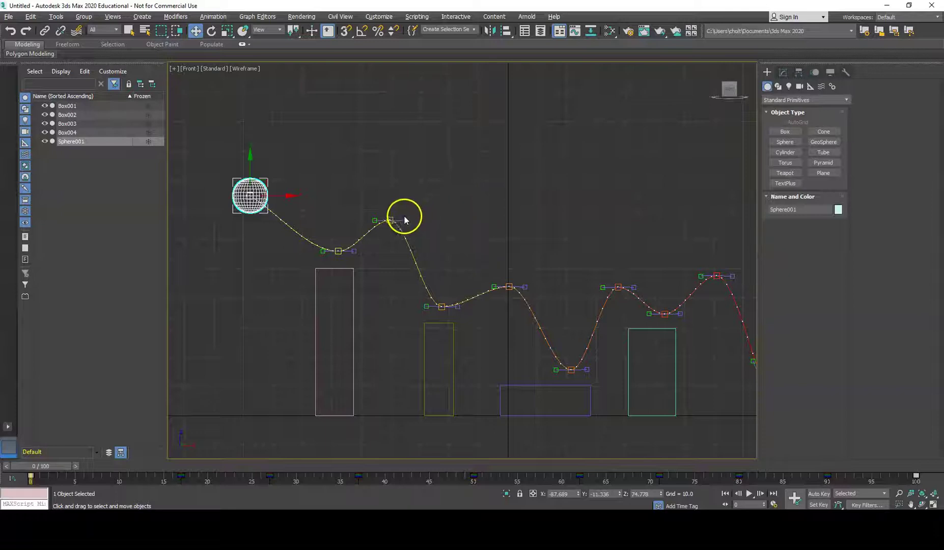
click(390, 220)
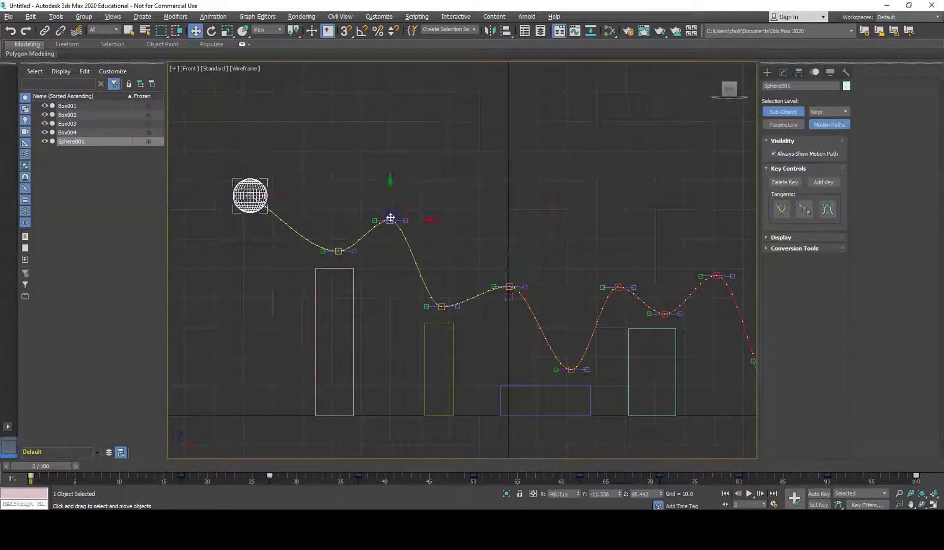
drag(392, 195, 409, 159)
click(415, 197)
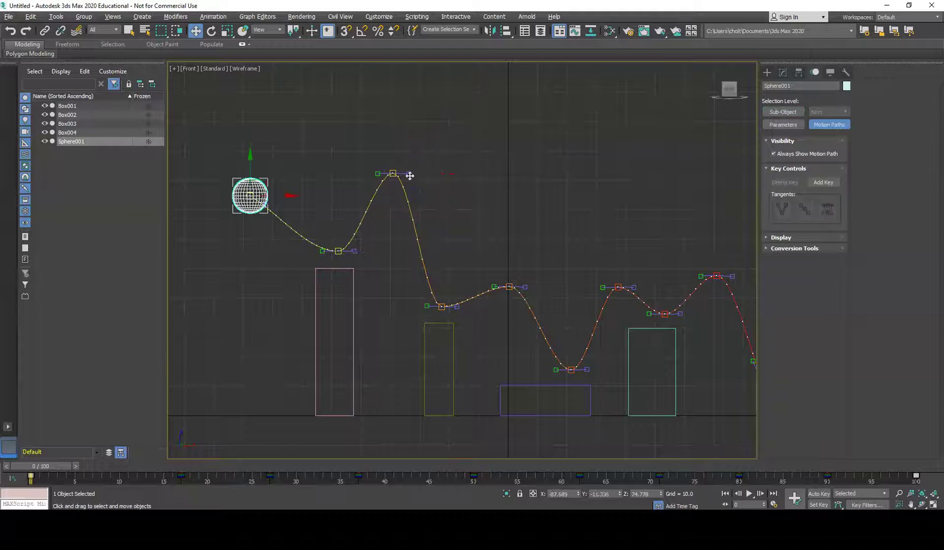
- Lengthen the tangent handles of the frame 27 key to round the arc and raise the key to a height of about 91
click(410, 174)
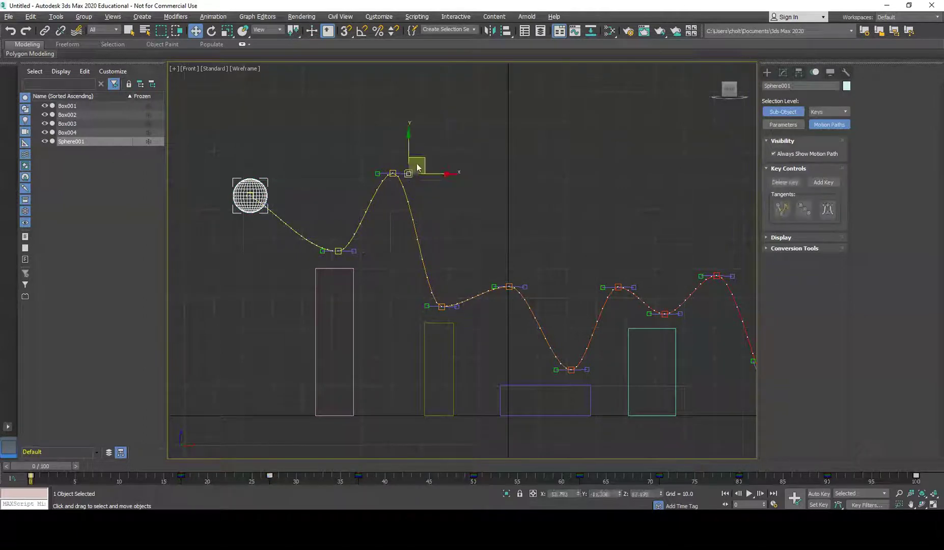
drag(421, 158, 443, 151)
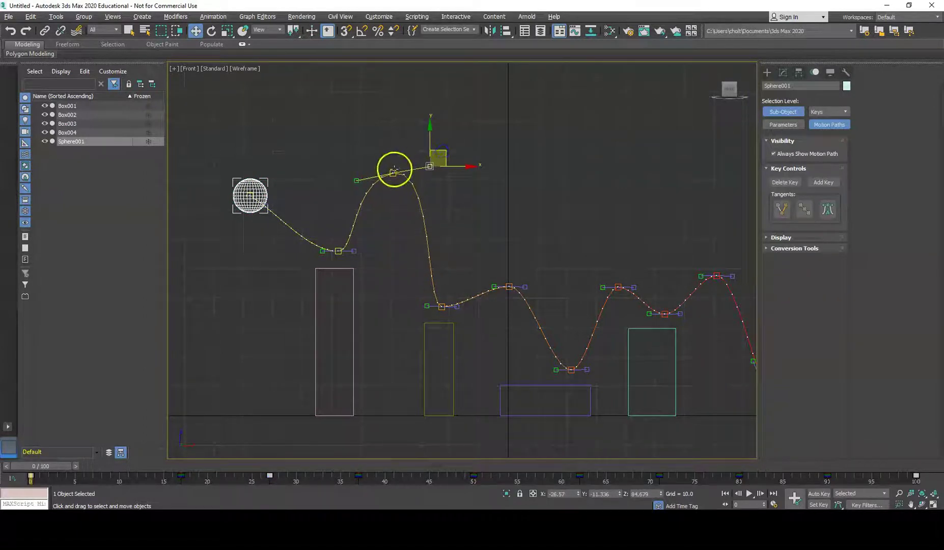
drag(394, 171, 395, 148)
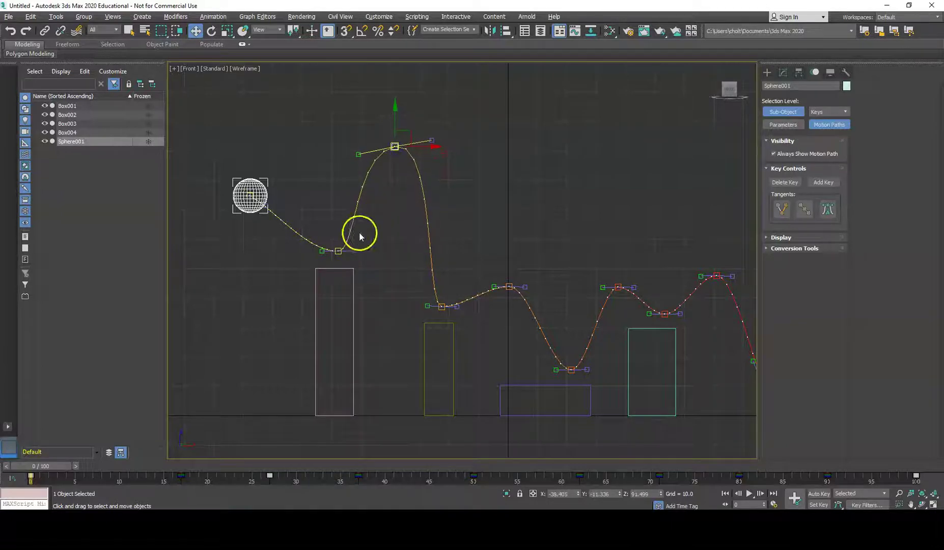
- Lower the frame 17 key closer to the pink box's top, then shorten and tilt its tangent handles
mouse_move(368, 242)
mouse_down()
mouse_move(377, 224)
mouse_move(376, 232)
mouse_up()
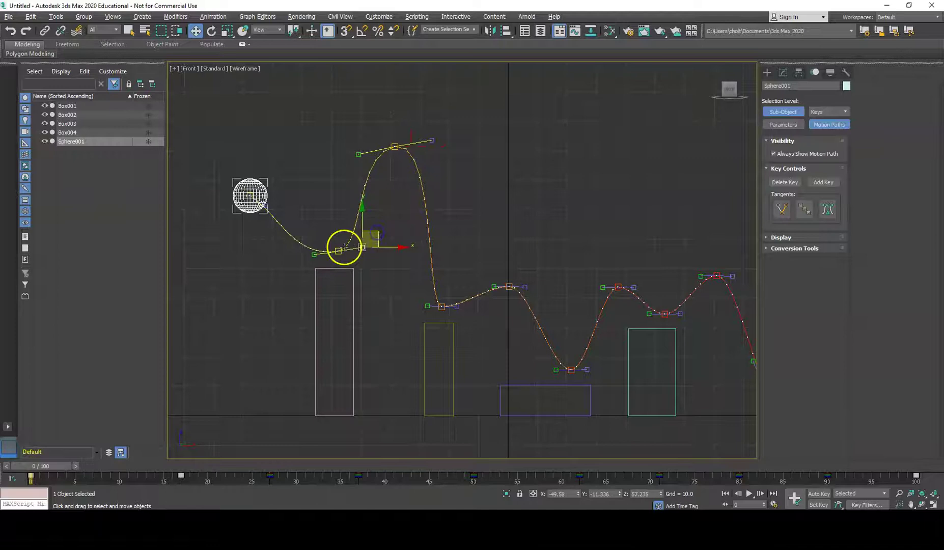
click(339, 251)
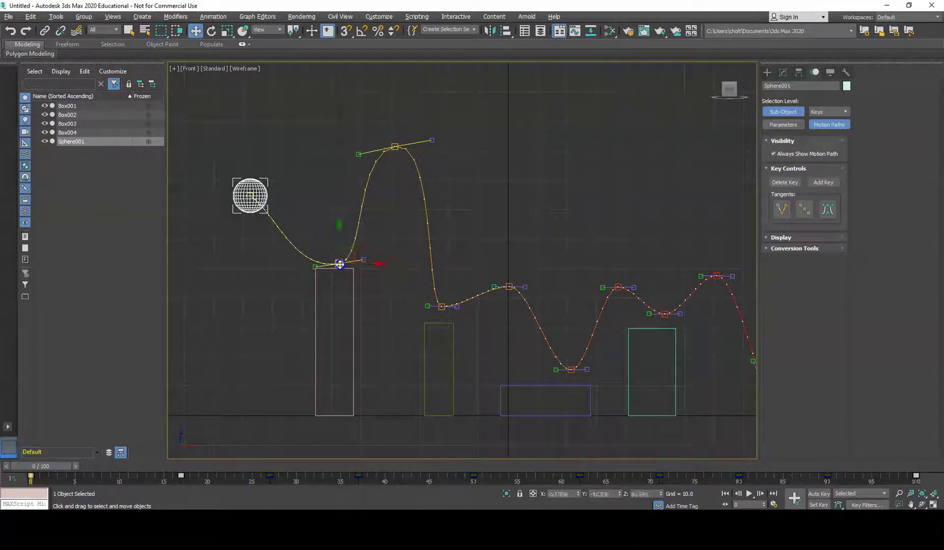
drag(315, 265, 321, 265)
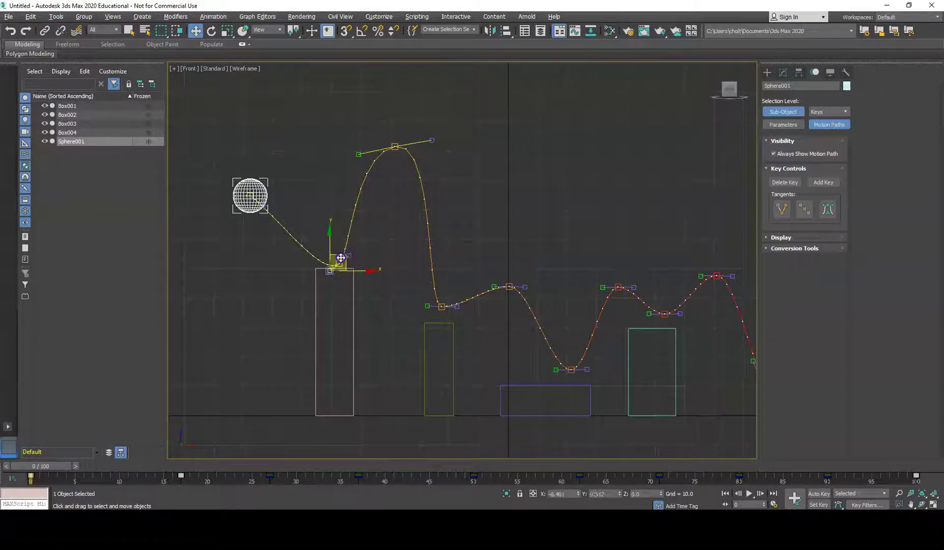
- Lower the frame 37 key closer to the yellow box's top and stretch its tangent handles outward
click(441, 306)
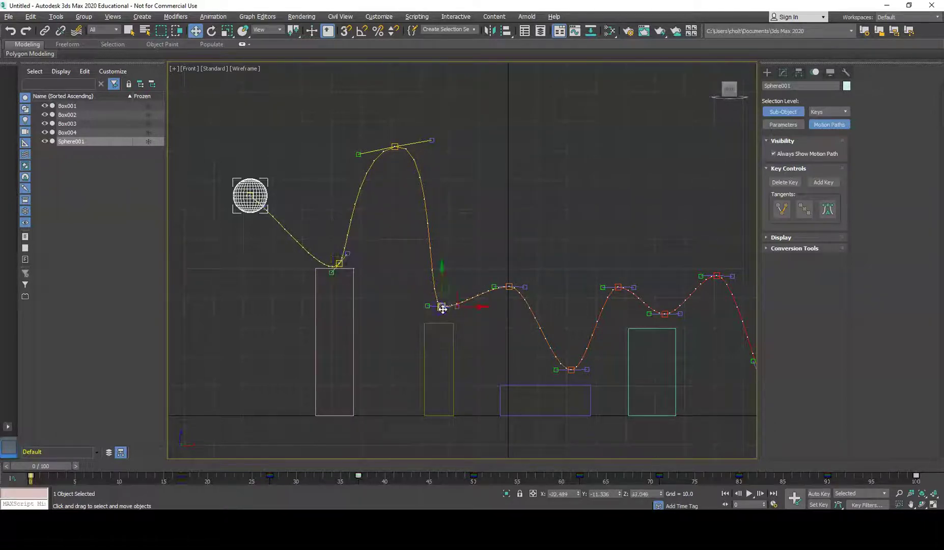
drag(455, 291, 412, 299)
click(431, 317)
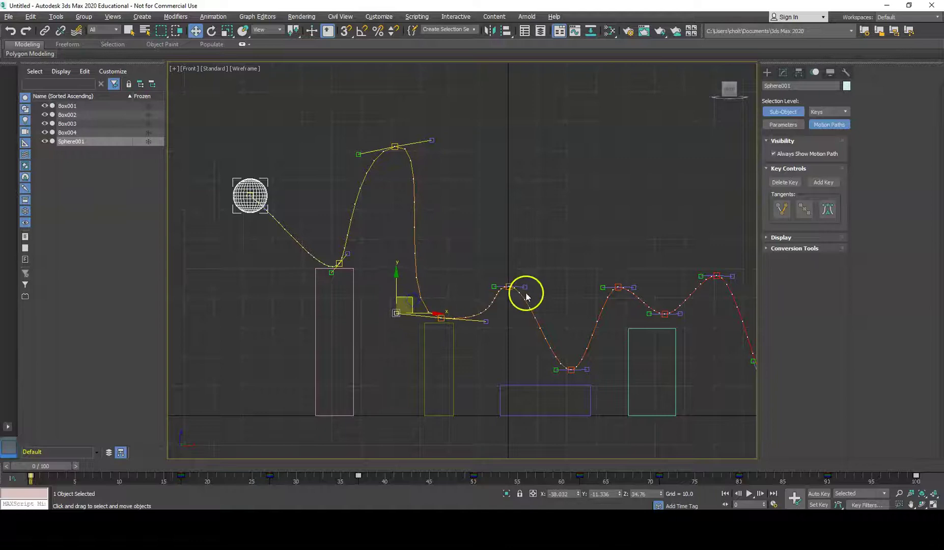
- Raise the frame 50 key between the yellow and purple boxes and lengthen its tangent handles to widen the arc
click(508, 287)
click(509, 284)
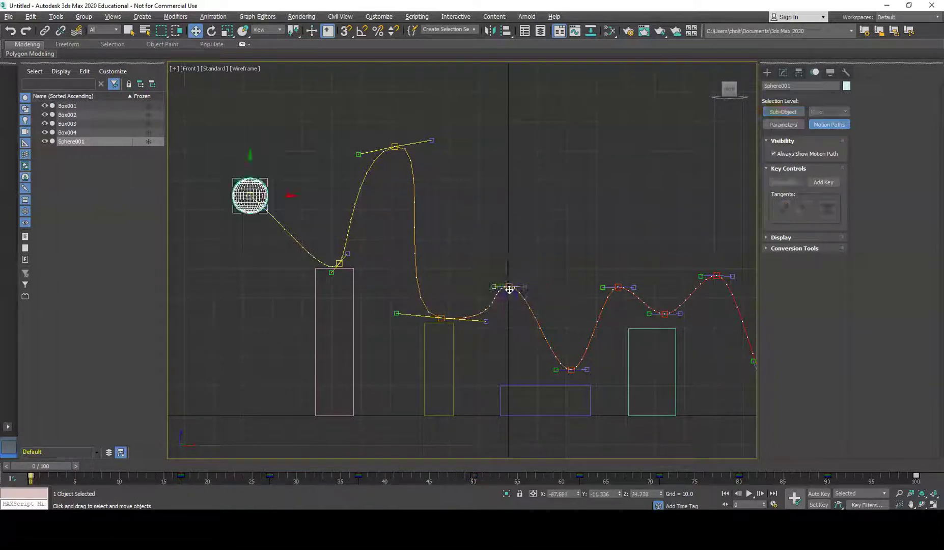
drag(521, 268, 496, 241)
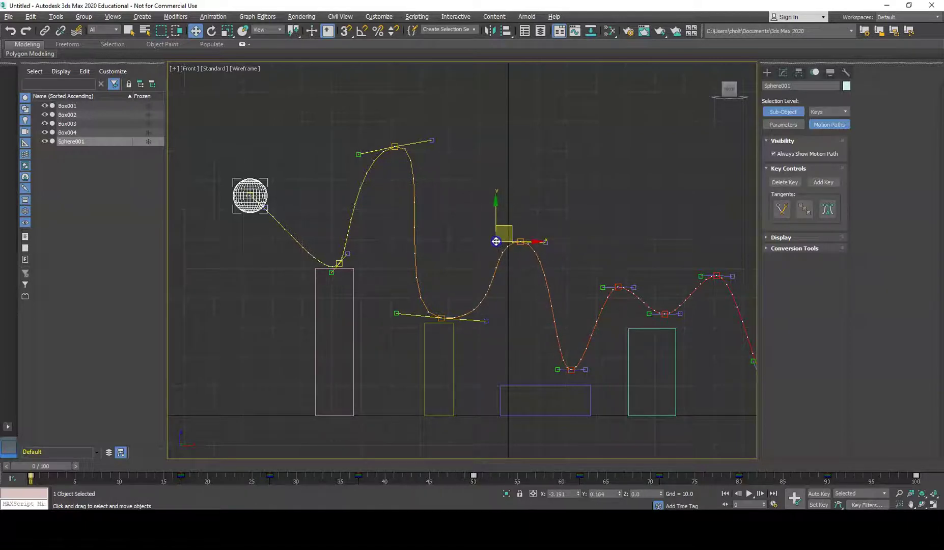
- Shorten the frame 37 key's tangent handles, then lower the frame 62 key toward the purple box and lengthen its handles
drag(491, 318, 479, 315)
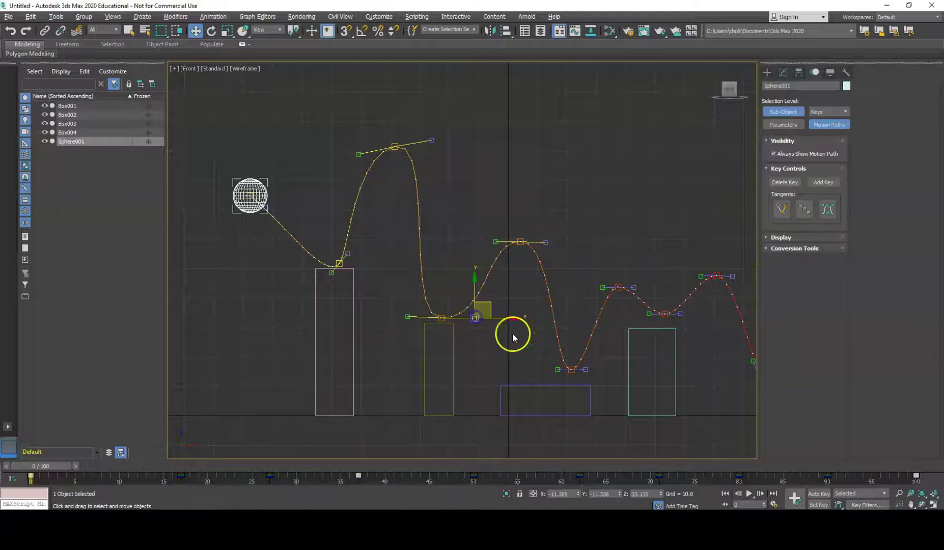
drag(572, 370, 534, 379)
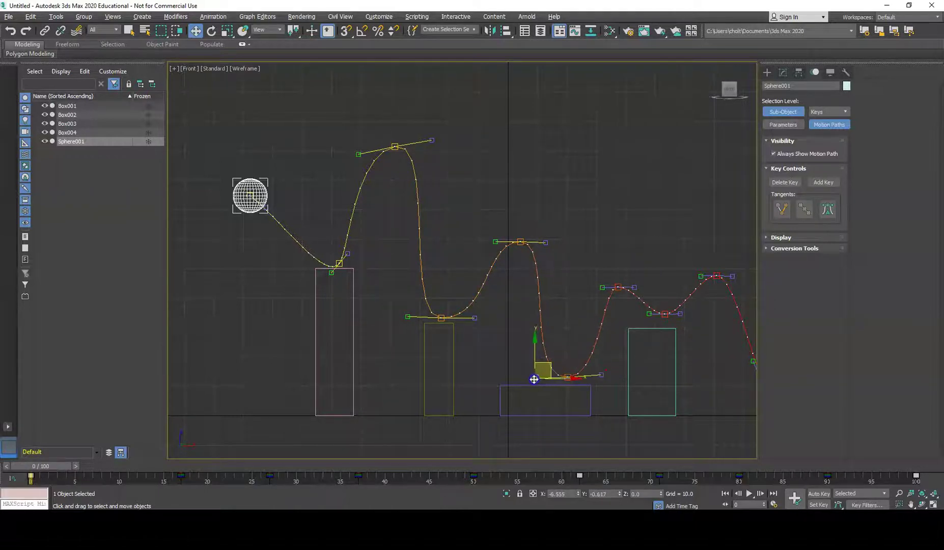
- Raise the frame 71 key with longer tangent handles, and lower the frame 80 key toward the green box with short handles
drag(616, 286, 588, 263)
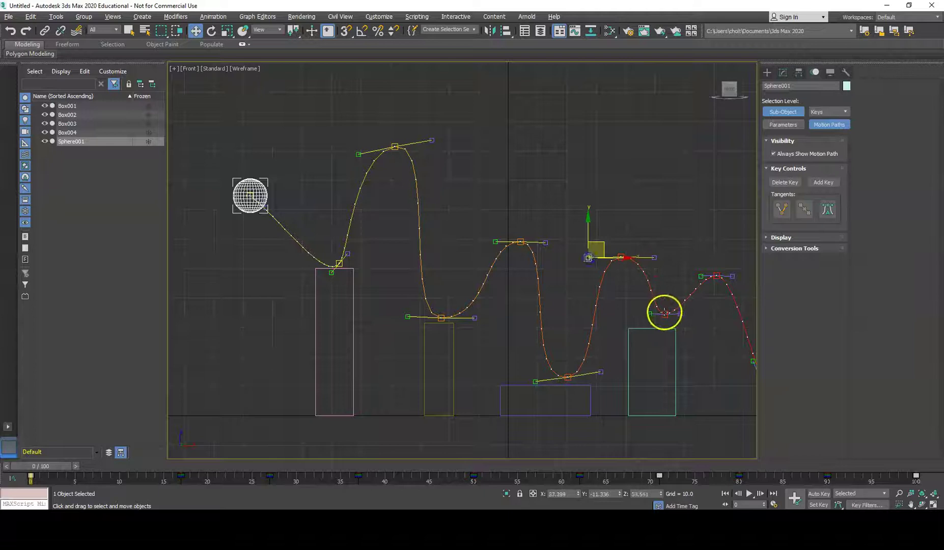
drag(664, 313, 644, 322)
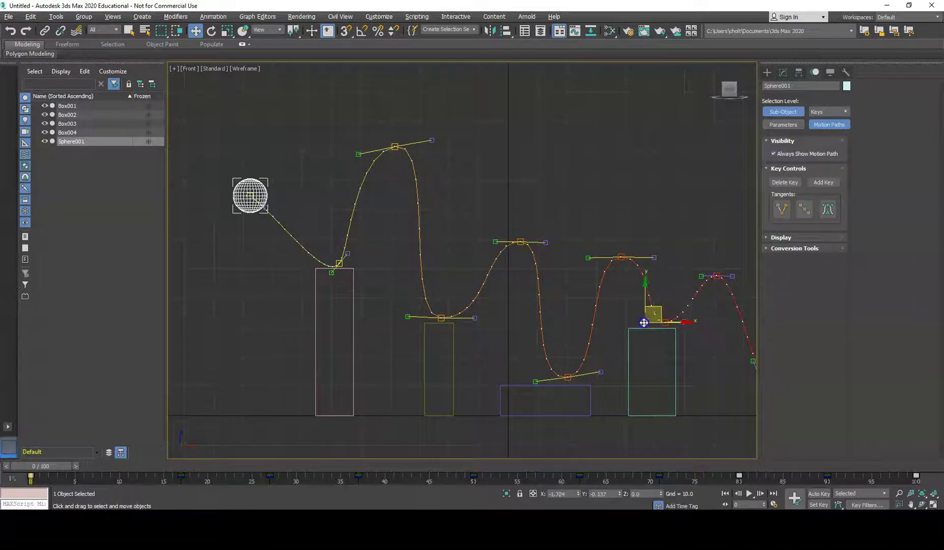
middle_drag(637, 322, 573, 322)
mouse_move(573, 324)
mouse_down()
mouse_move(594, 327)
mouse_move(581, 324)
mouse_up()
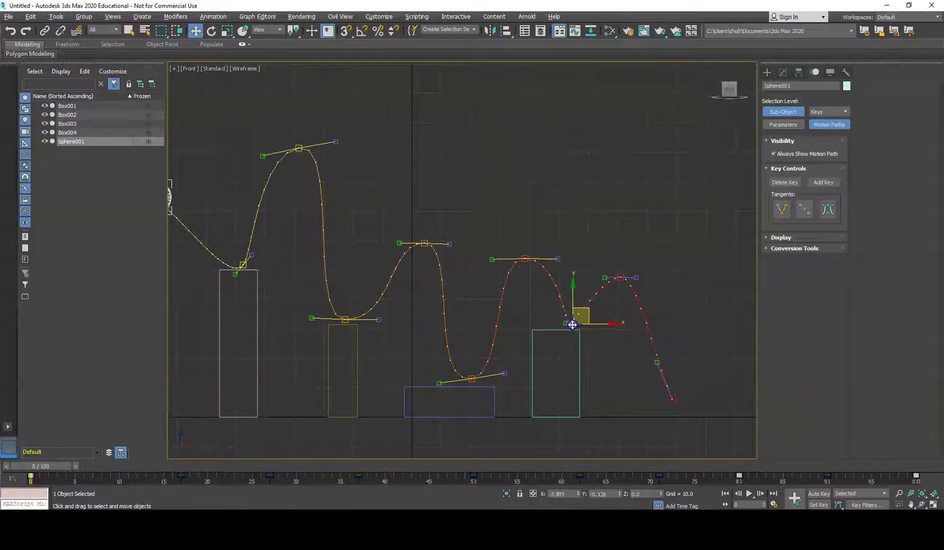
- Raise the frame 90 key and widen its arc, then sharpen the frame 62 bounce with shorter tangent handles and a lower key
click(620, 278)
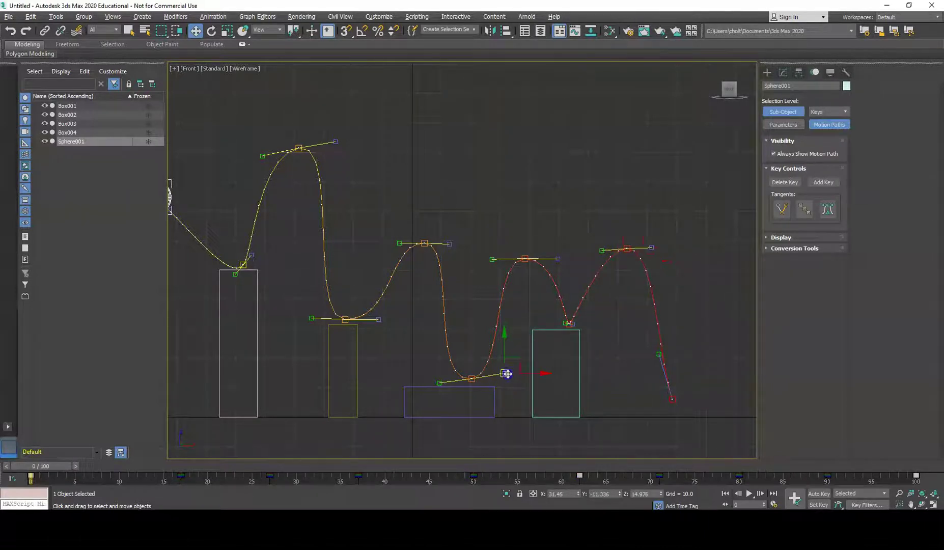
drag(507, 374, 488, 379)
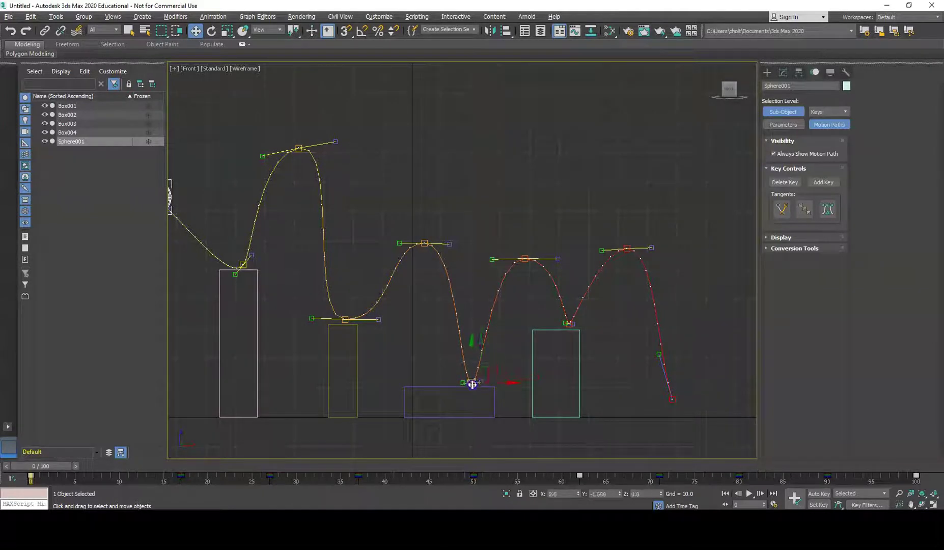
- Shorten the tangent handles of the keys above the yellow and pink boxes, and lower the final key to ground level, adjusting its handle
drag(378, 319, 355, 318)
drag(251, 255, 251, 260)
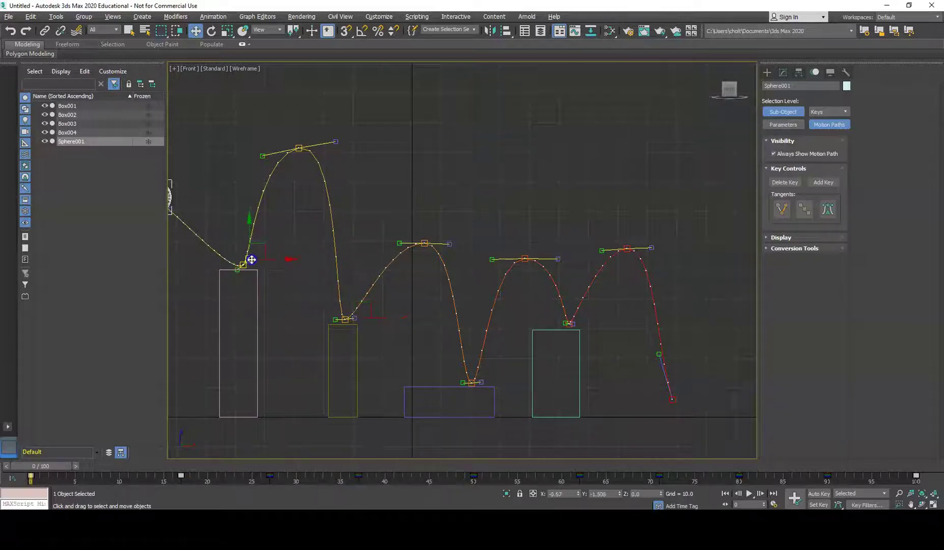
click(673, 400)
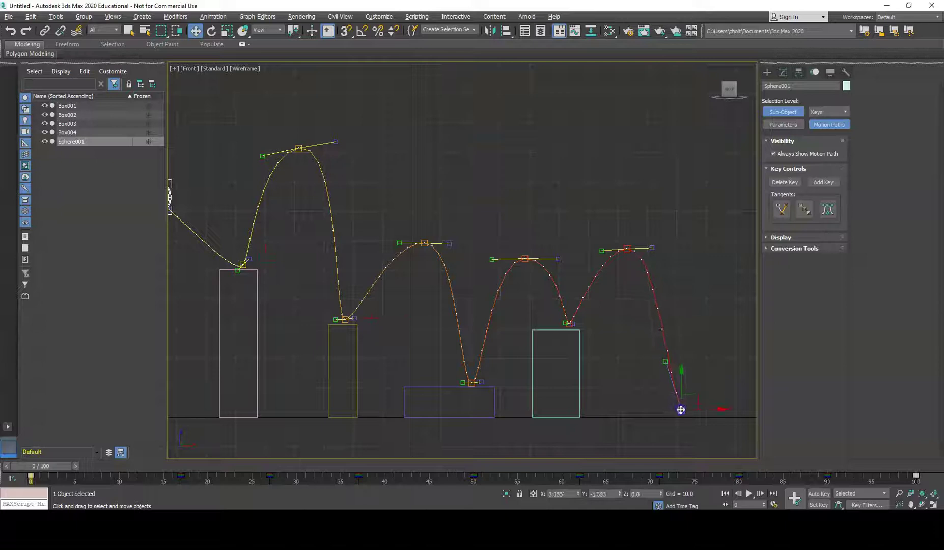
click(665, 362)
drag(681, 412, 692, 403)
click(668, 367)
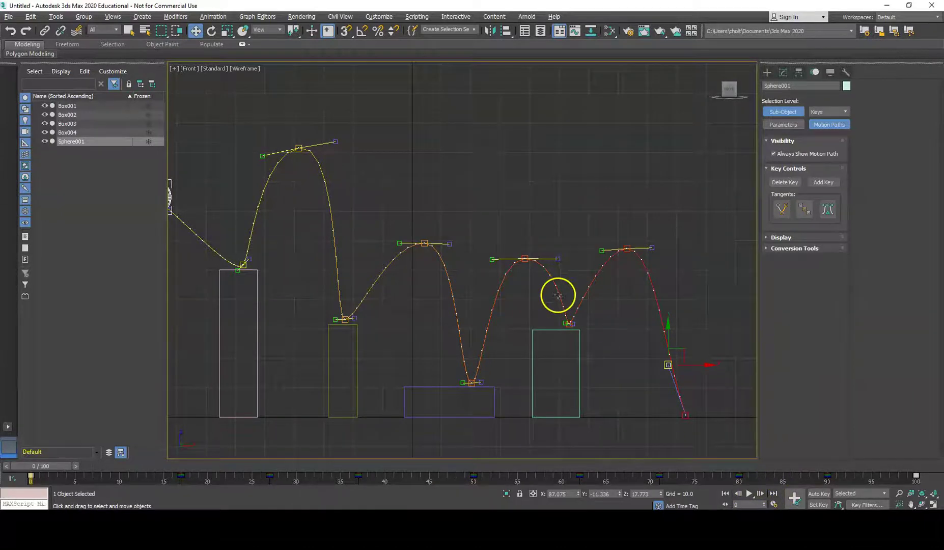
- Play the bounce animation in a maximized, angled Perspective view and stop it
key(alt+w)
right_click(619, 338)
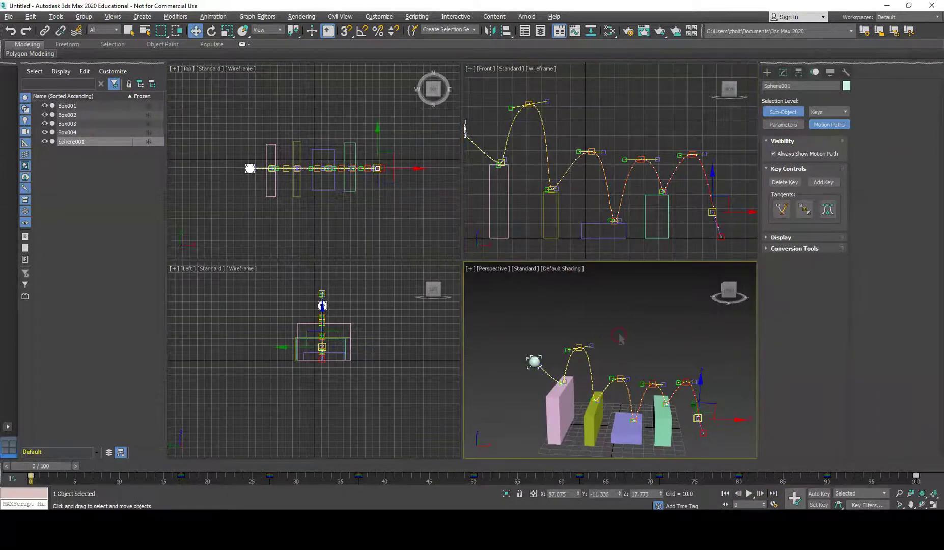
key(alt+w)
alt+middle_drag(645, 316, 604, 326)
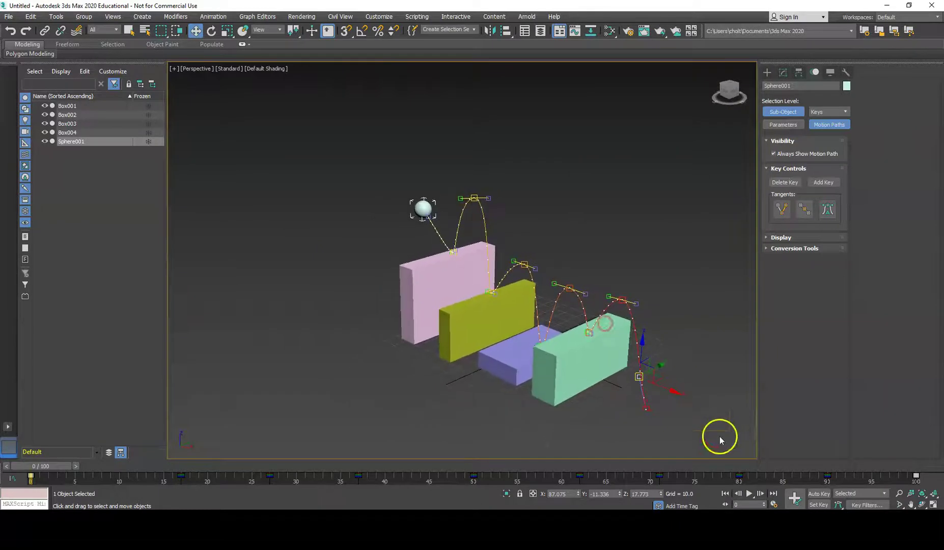
click(749, 493)
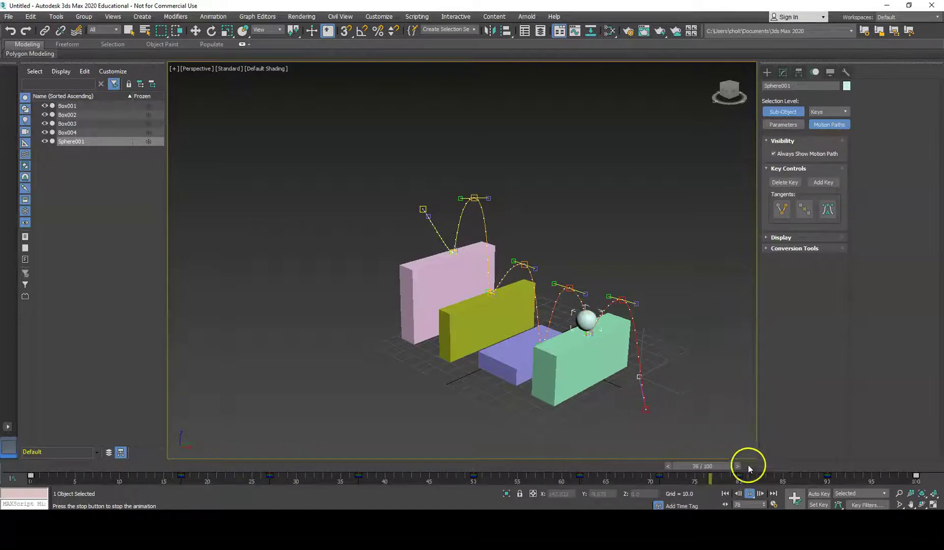
click(752, 494)
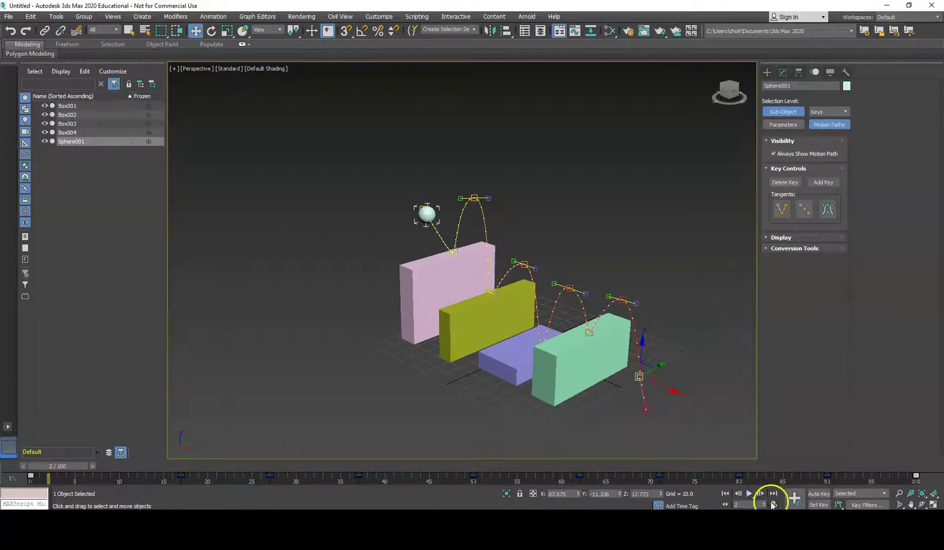
- Re-scale the animation time in Time Configuration to an end time of 300 frames
click(772, 504)
click(415, 304)
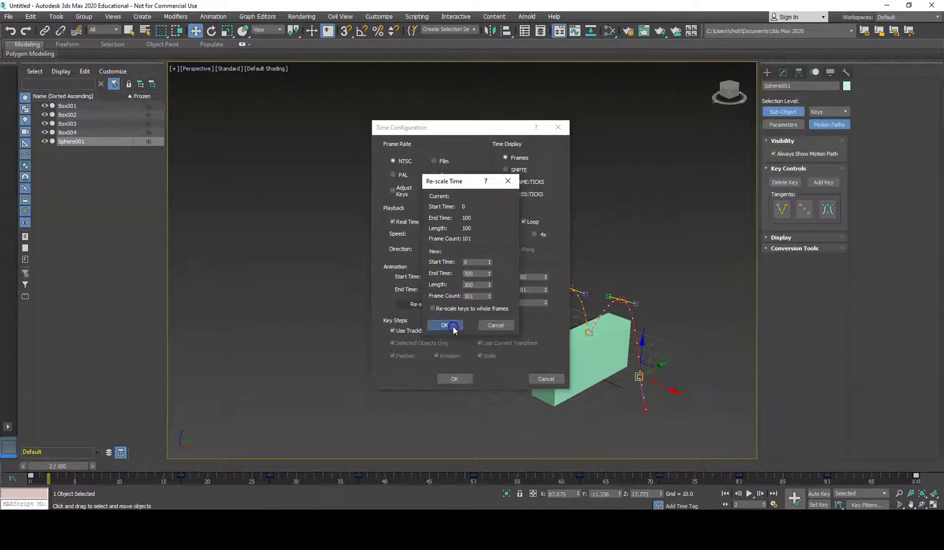
click(452, 326)
click(454, 378)
- Play back the 300-frame animation to judge its pacing and stop it
click(748, 492)
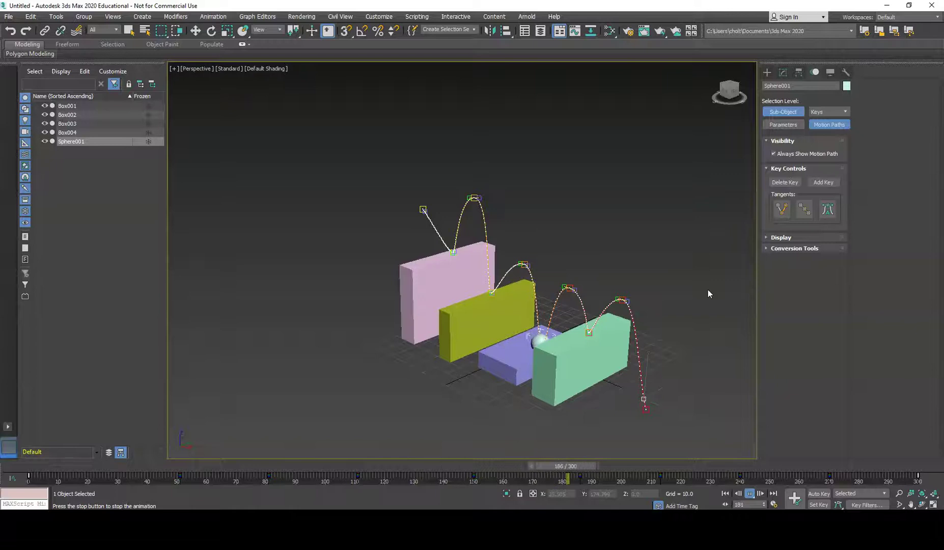
click(632, 301)
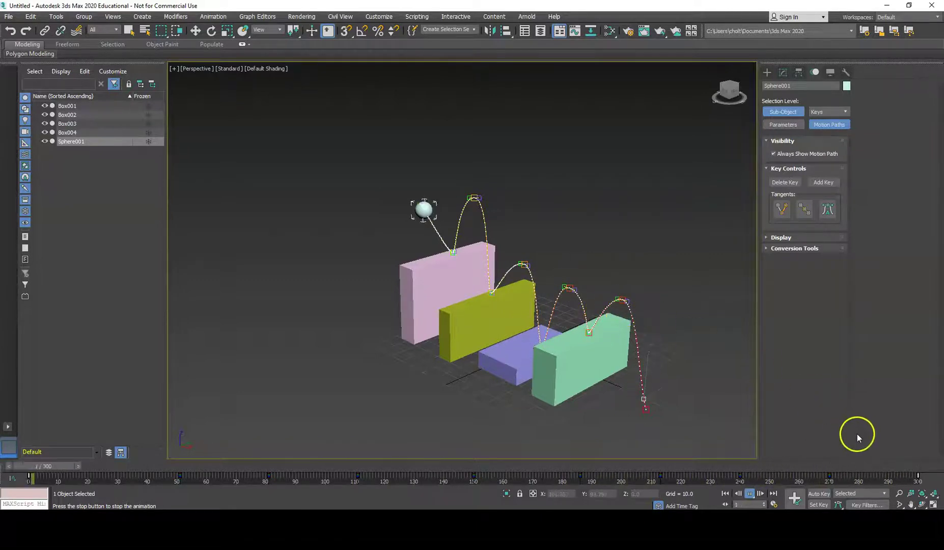
click(752, 493)
- Move the pink-box bounce key to about frame 36 and the first peak key to about frame 69
drag(739, 474, 727, 477)
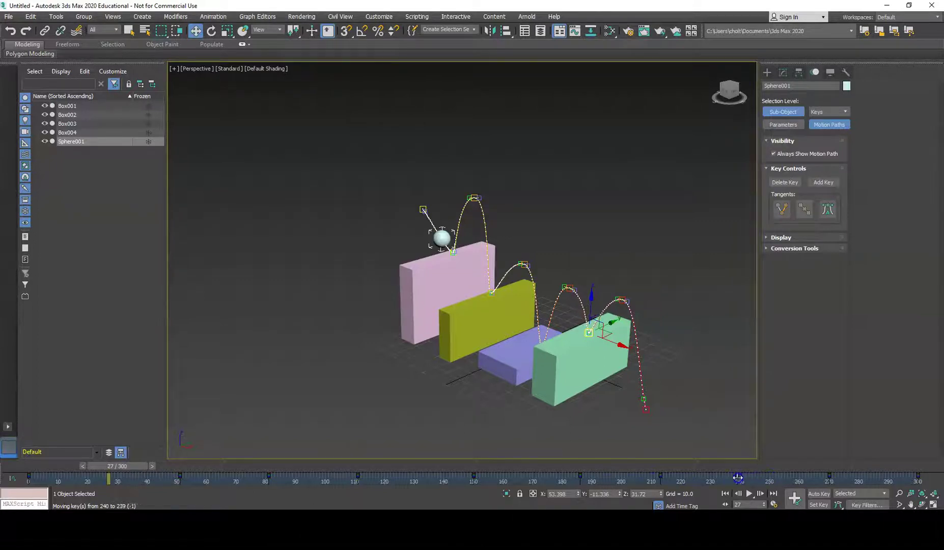
drag(738, 477, 738, 477)
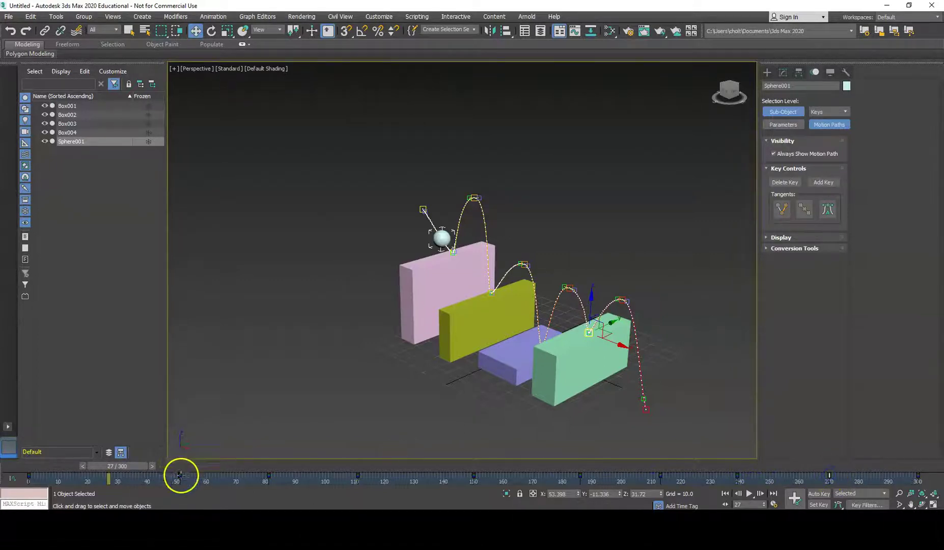
drag(180, 474, 135, 479)
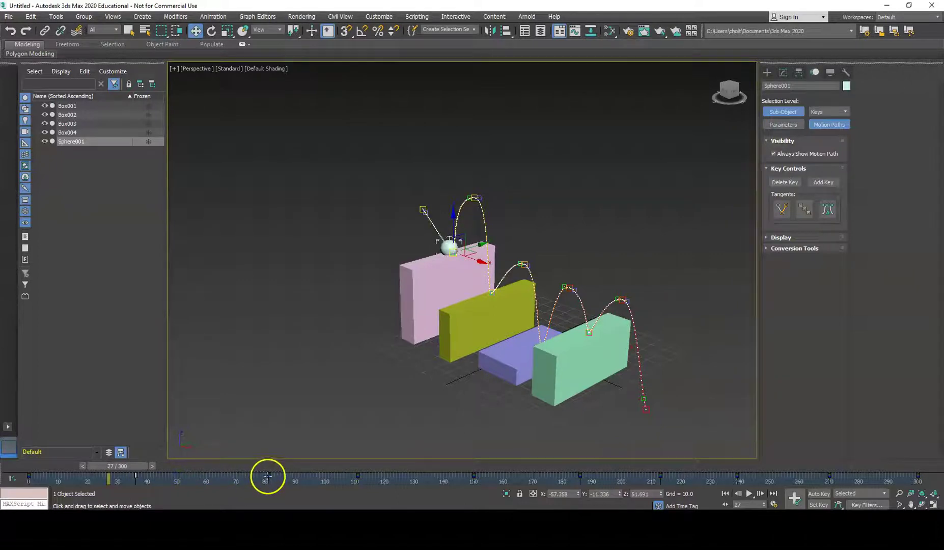
drag(266, 476, 257, 477)
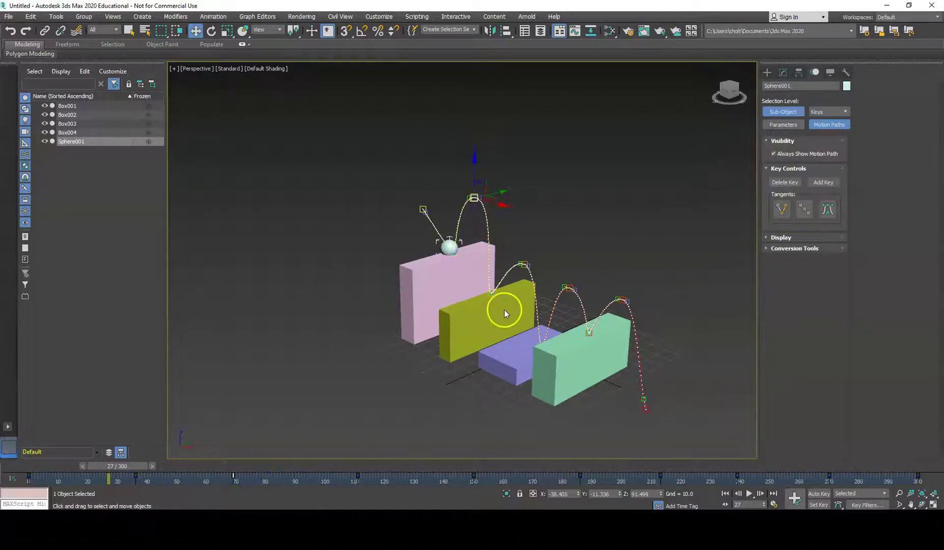
- Retime the yellow-box bounce key to about frame 118, the second peak to frame 145 and the purple-box bounce to about frame 176
drag(355, 477, 379, 476)
click(445, 478)
drag(474, 474, 483, 474)
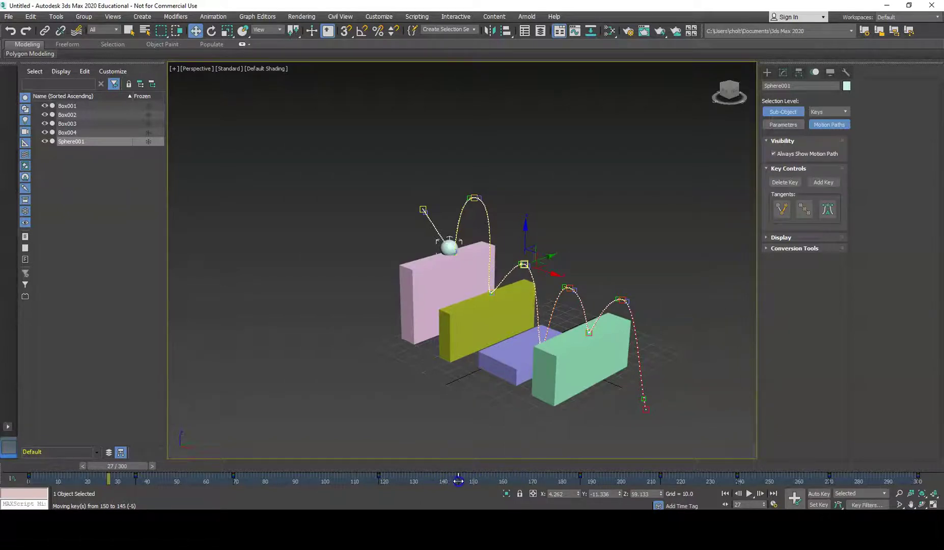
drag(580, 475, 550, 477)
click(574, 403)
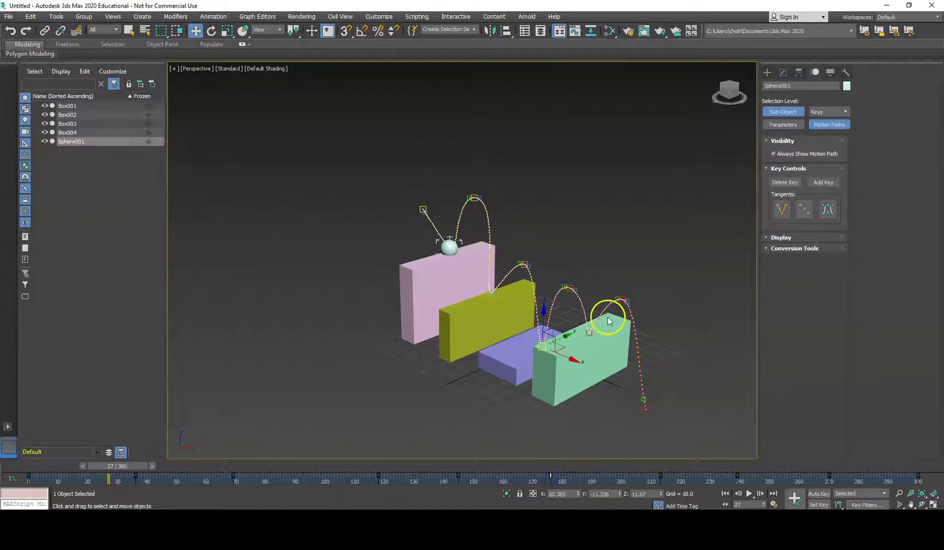
- Move the third peak key to about frame 215 and the green-box bounce key to about frame 238
drag(659, 475, 665, 475)
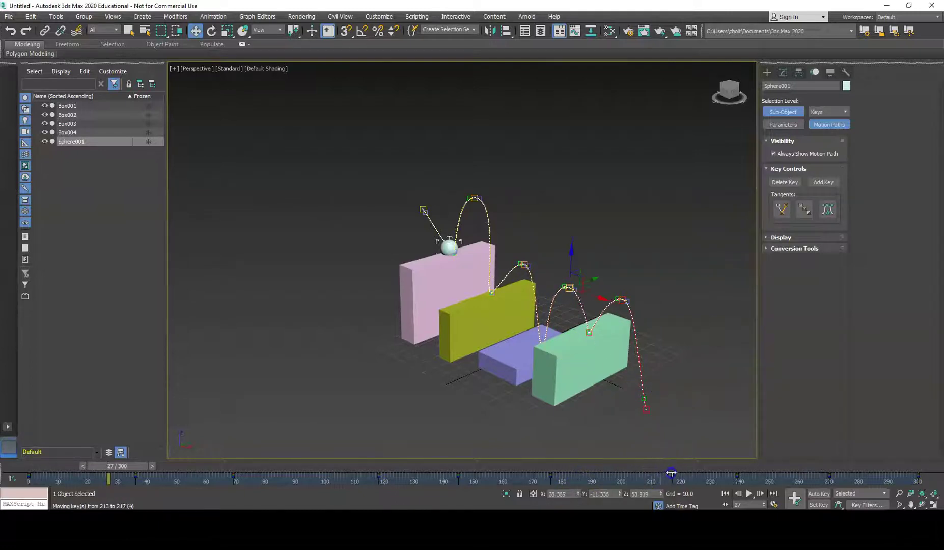
click(742, 476)
drag(738, 477, 751, 478)
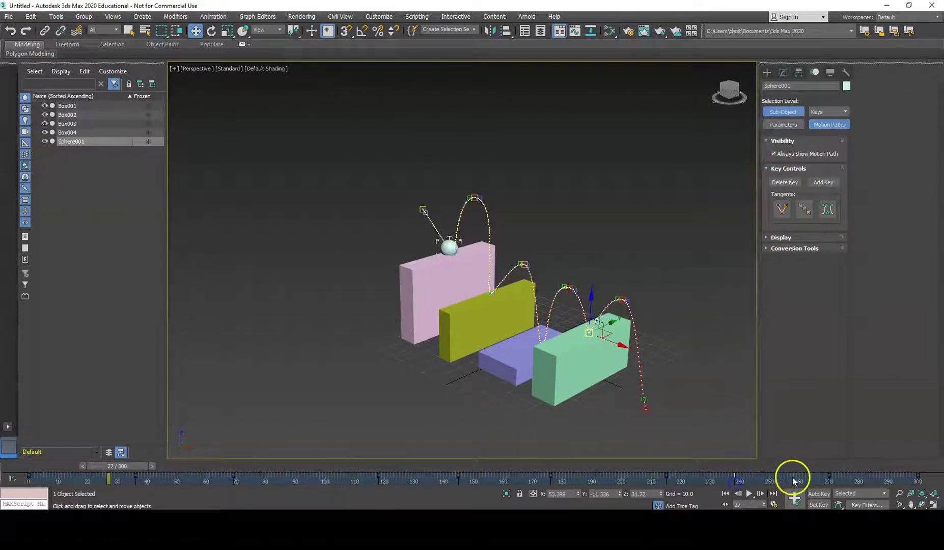
- Rewind to the first frame, replay the animation to check the new bounce timing, and stop playback
click(725, 494)
click(750, 494)
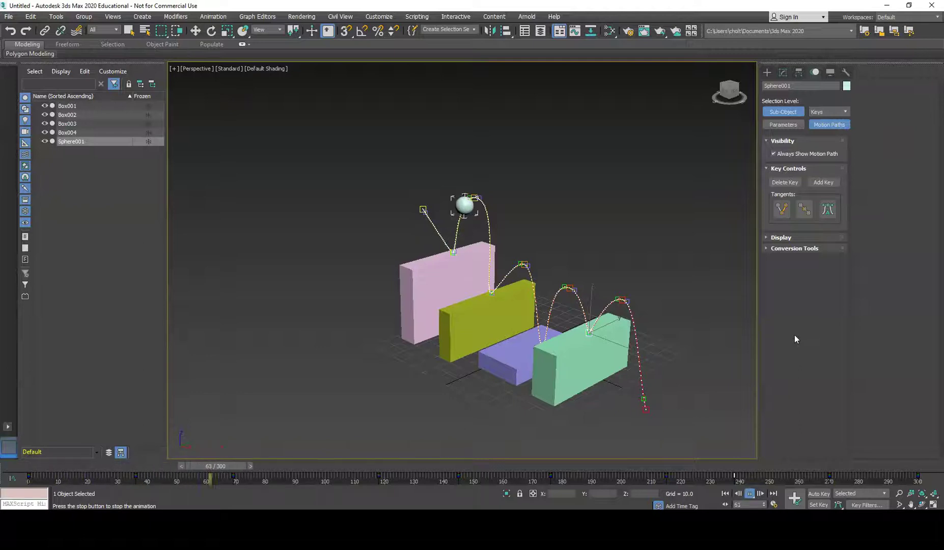
click(751, 493)
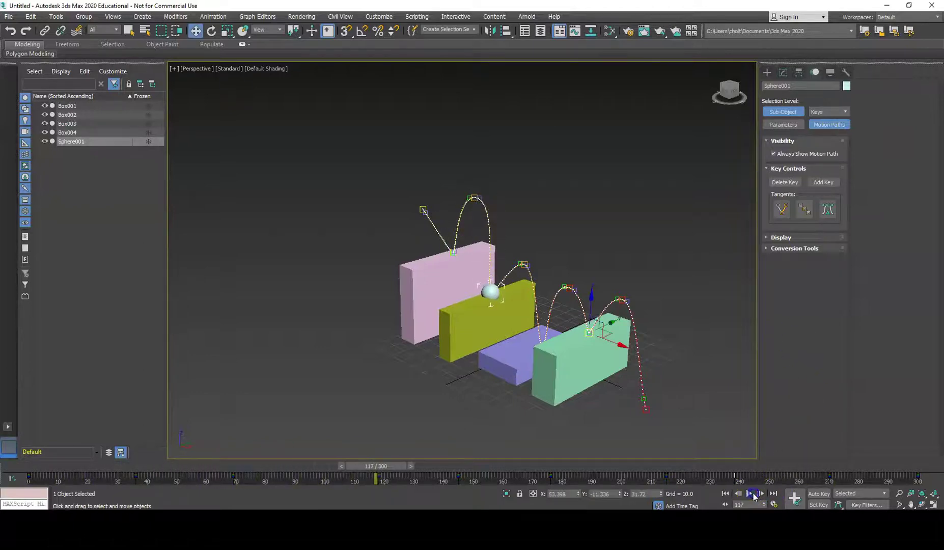
- Turn on Set Key mode and set sphere keys at frame 61 and about frame 79, on either side of the first arc's peak
drag(393, 469, 233, 490)
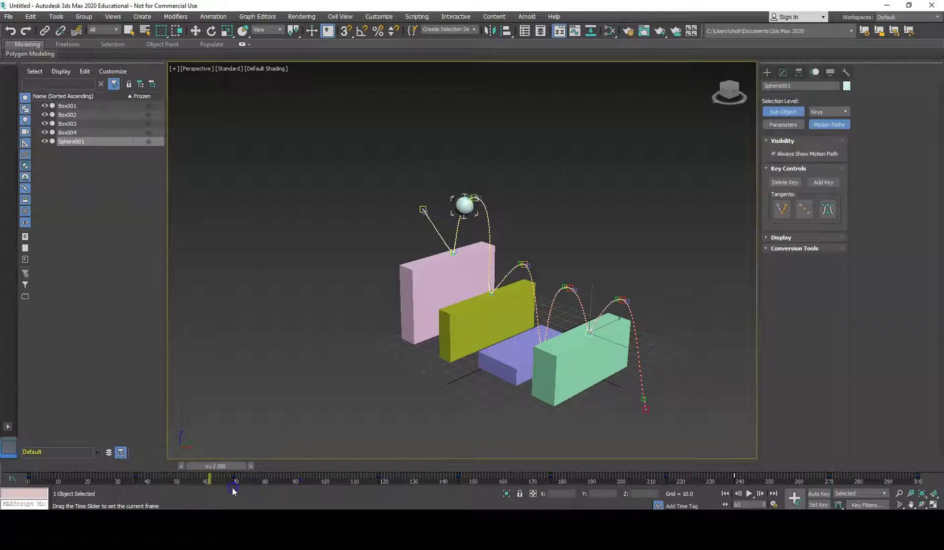
key(w)
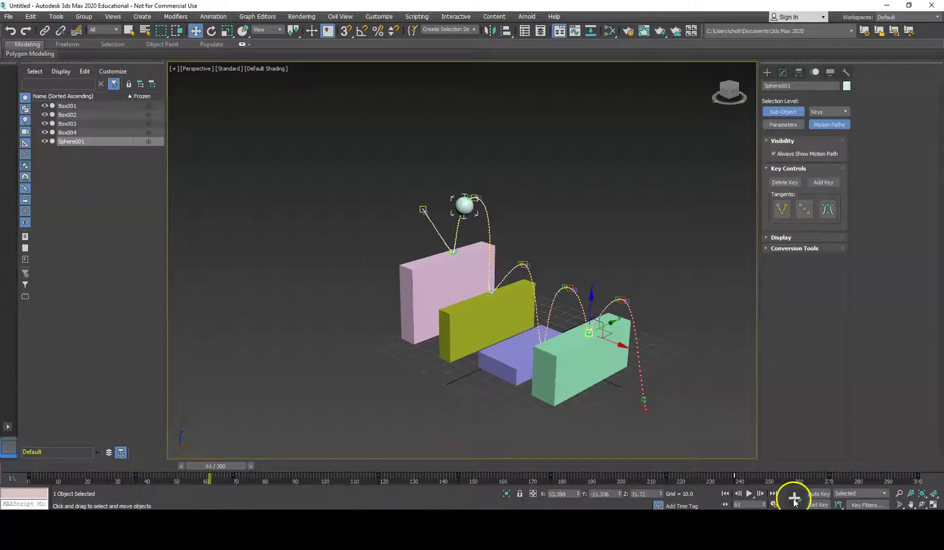
click(817, 505)
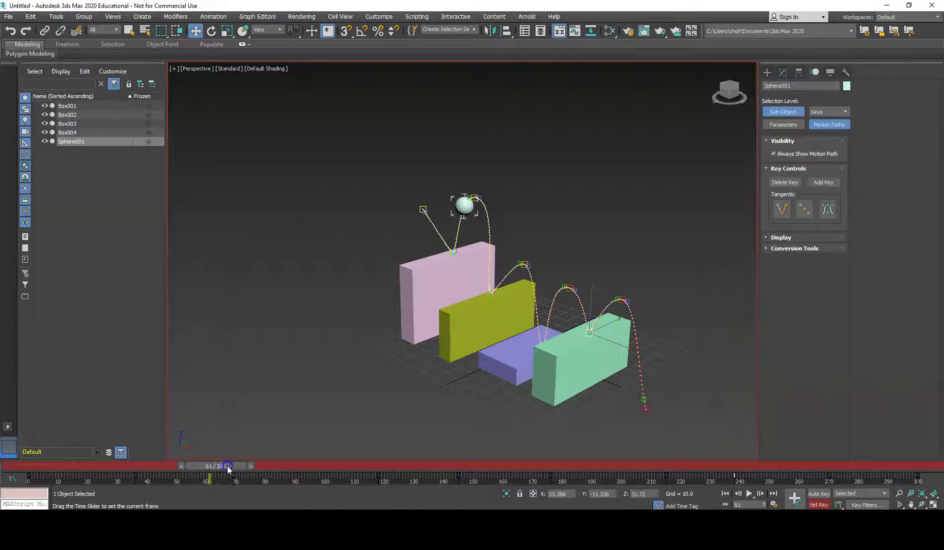
drag(228, 467, 266, 468)
click(801, 502)
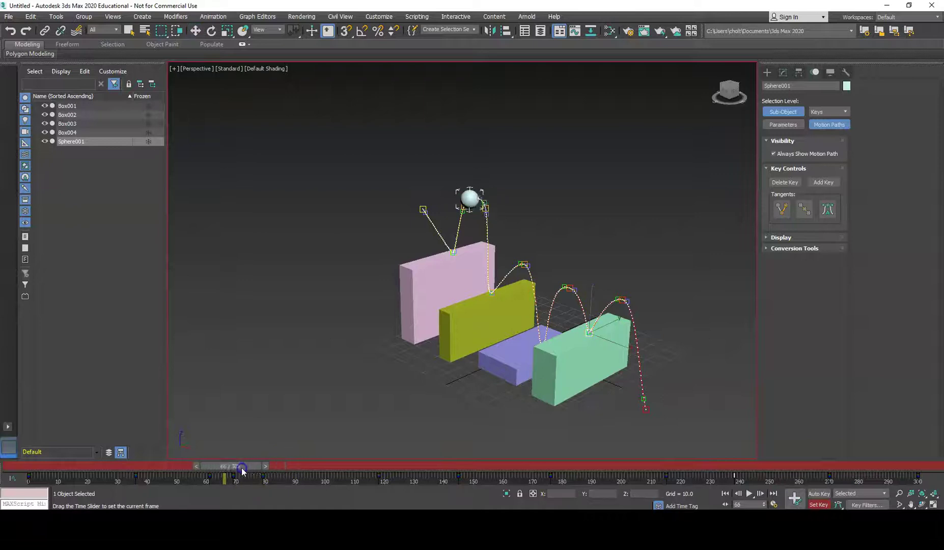
- In a maximized Front view, reshape the top of the first arc by adjusting the tangent handles of the frame 69 and frame 79 keys
drag(242, 471, 310, 480)
key(w)
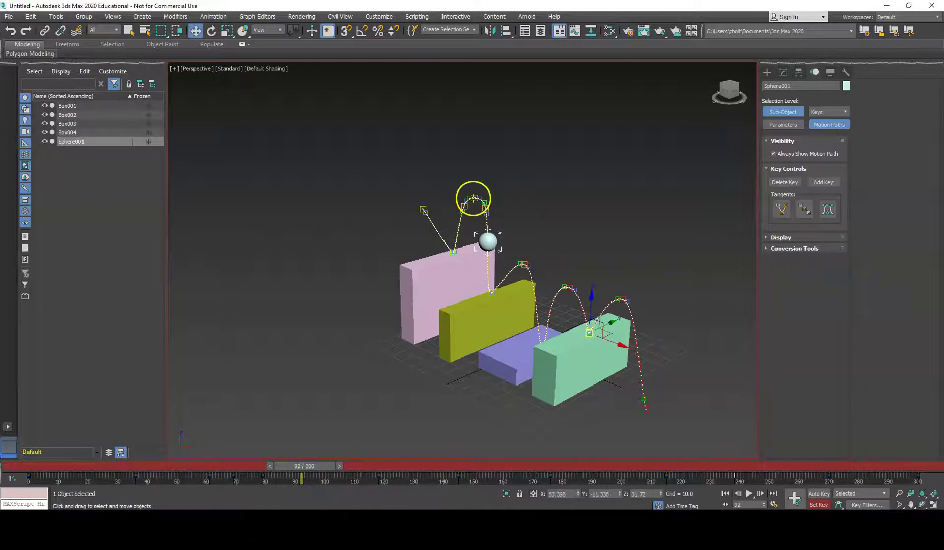
key(alt+w)
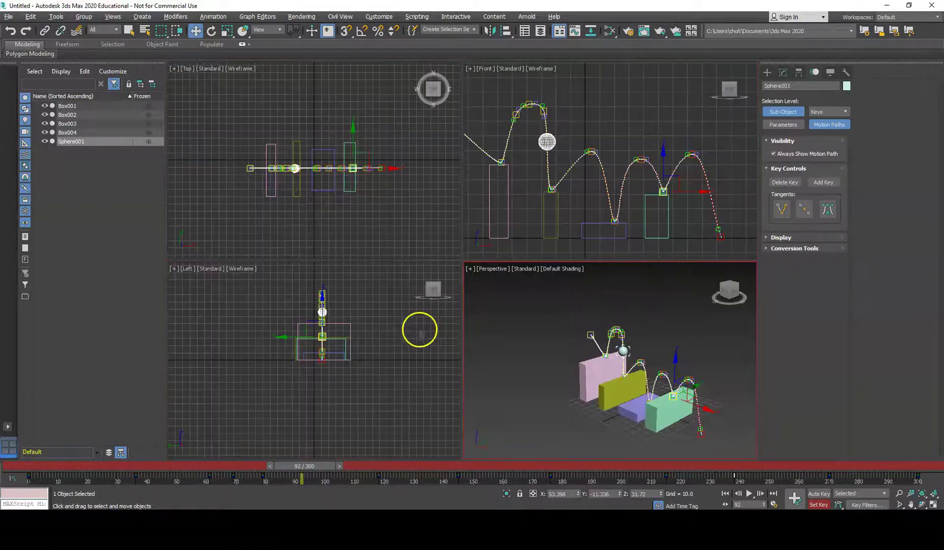
right_click(486, 202)
key(alt+w)
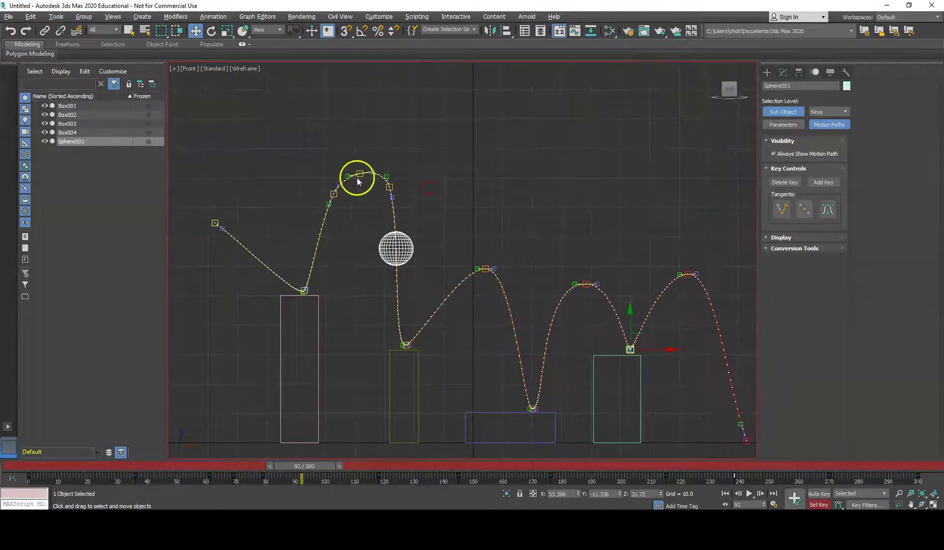
mouse_move(360, 173)
mouse_down()
mouse_move(372, 176)
mouse_move(353, 178)
mouse_up()
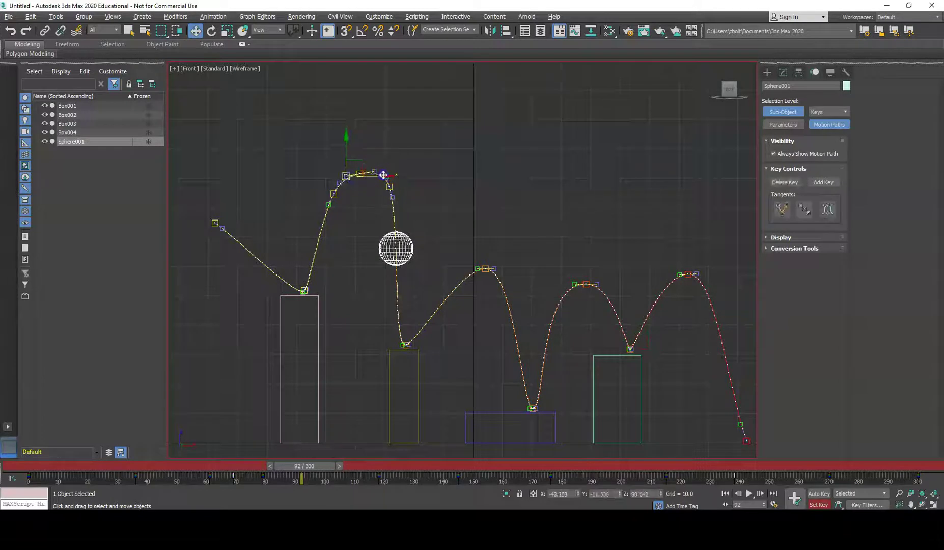
click(356, 138)
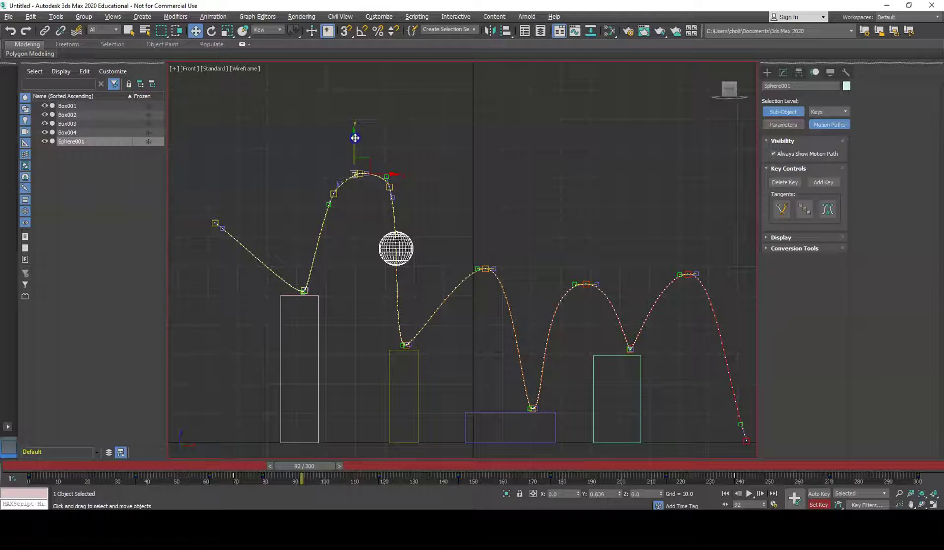
click(359, 178)
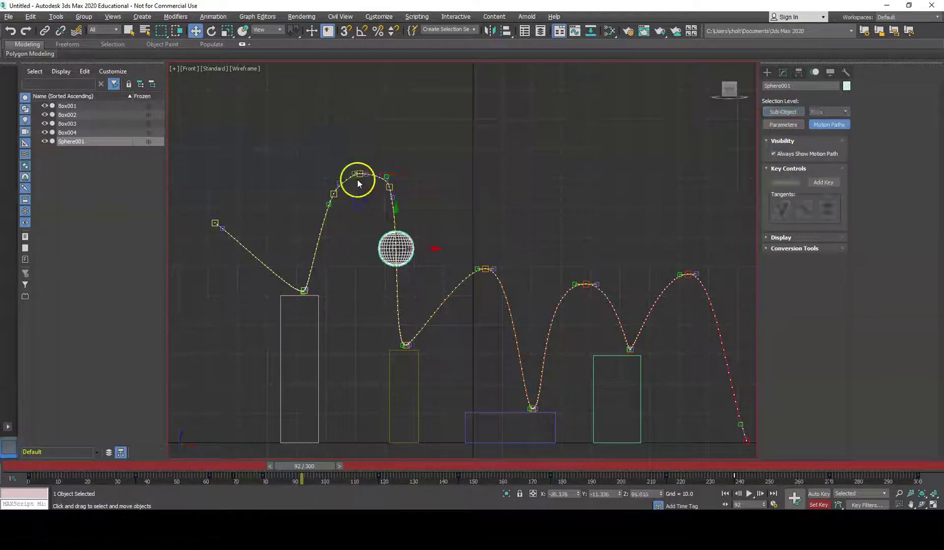
click(360, 174)
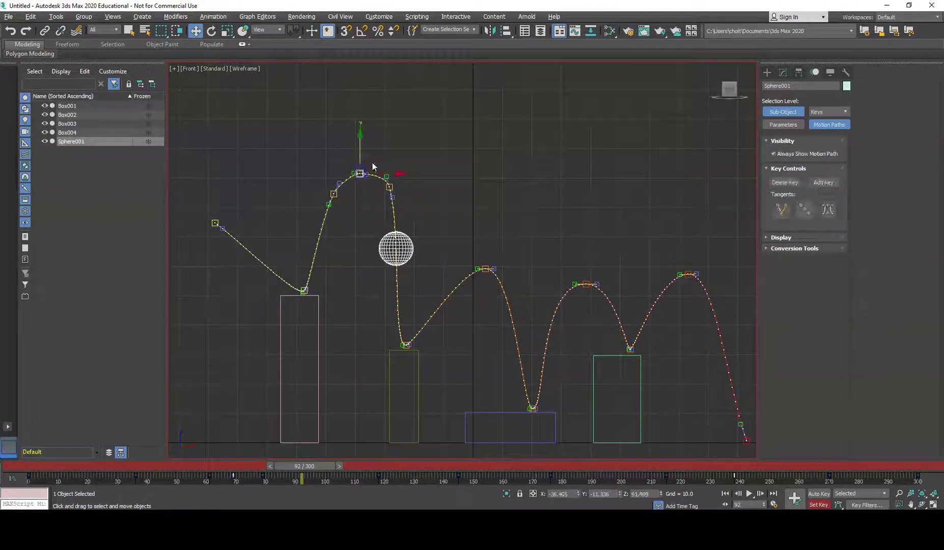
drag(377, 158, 397, 161)
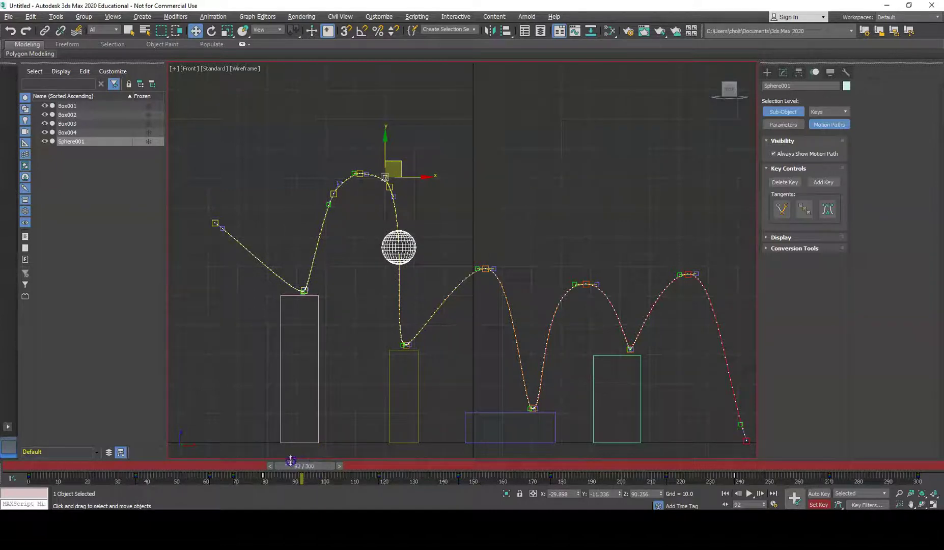
- Move the frame 61 key to about frame 53 and shift the frame 79 key farther from the first arc's peak on the timeline
drag(289, 466, 207, 474)
key(w)
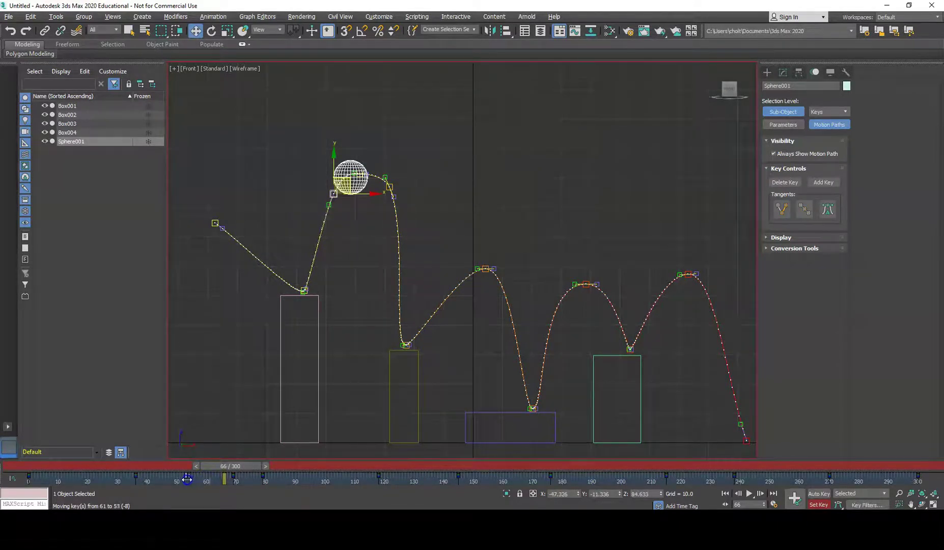
drag(187, 478, 186, 478)
drag(262, 474, 313, 505)
- Set a sphere key at frame 140 before the second arc's peak and move it to about frame 135
drag(295, 466, 449, 476)
key(w)
click(784, 501)
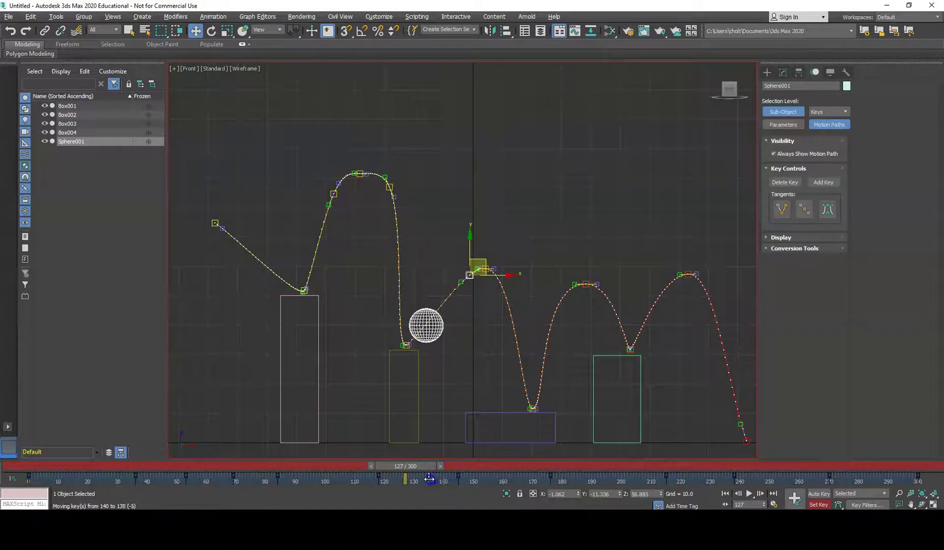
drag(431, 478, 487, 475)
- Set a sphere key just past the second arc's peak and place it at about frame 155
key(w)
click(792, 494)
key(w)
click(486, 477)
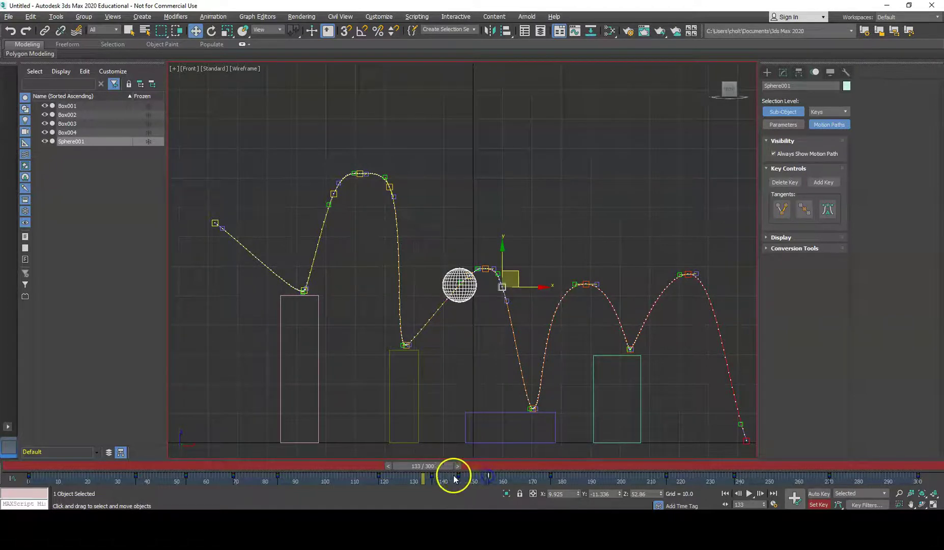
- Set sphere keys just before and after the third arc's peak, placing them at about frames 200 and 226
drag(449, 475, 645, 475)
key(w)
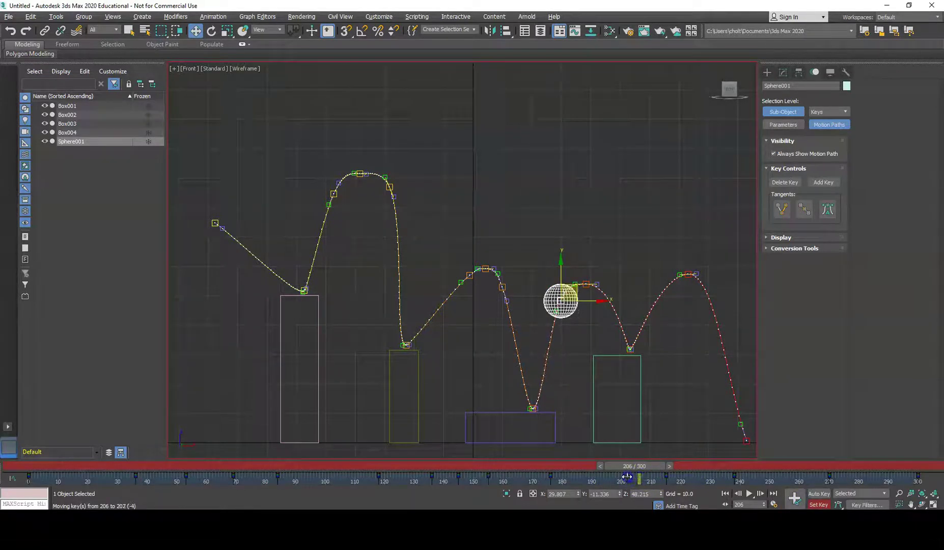
drag(620, 476, 398, 506)
click(837, 491)
click(683, 479)
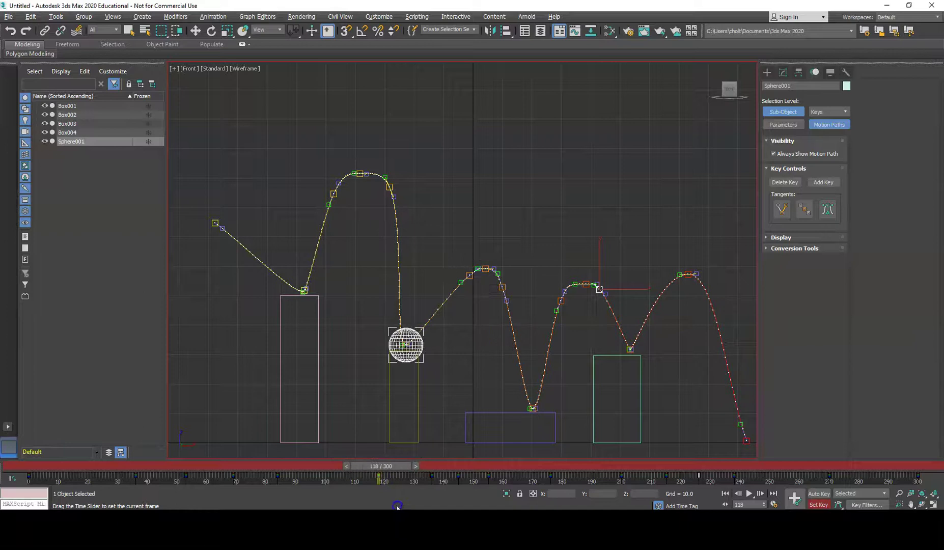
- Try to raise the frame 118 landing key about 4 units so the sphere rests on top of the second box
key(w)
drag(392, 467, 340, 466)
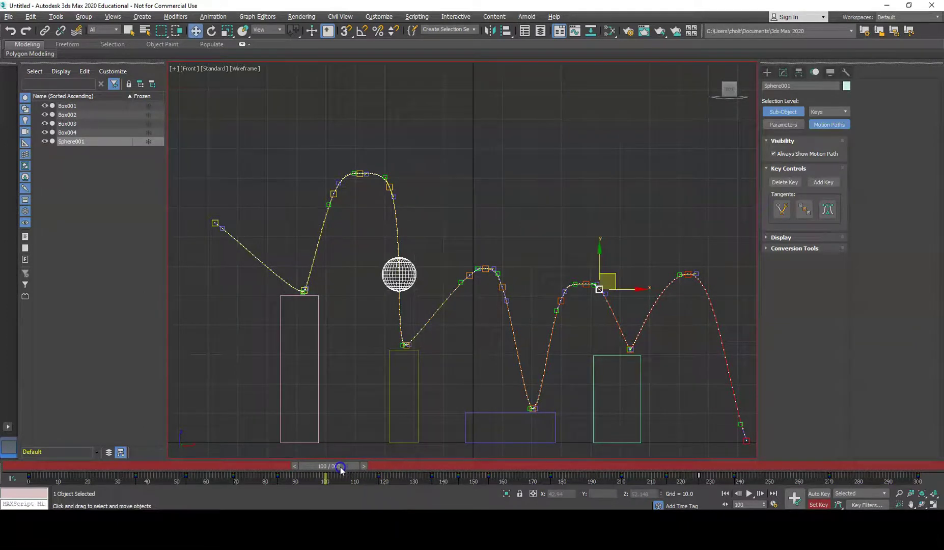
click(378, 473)
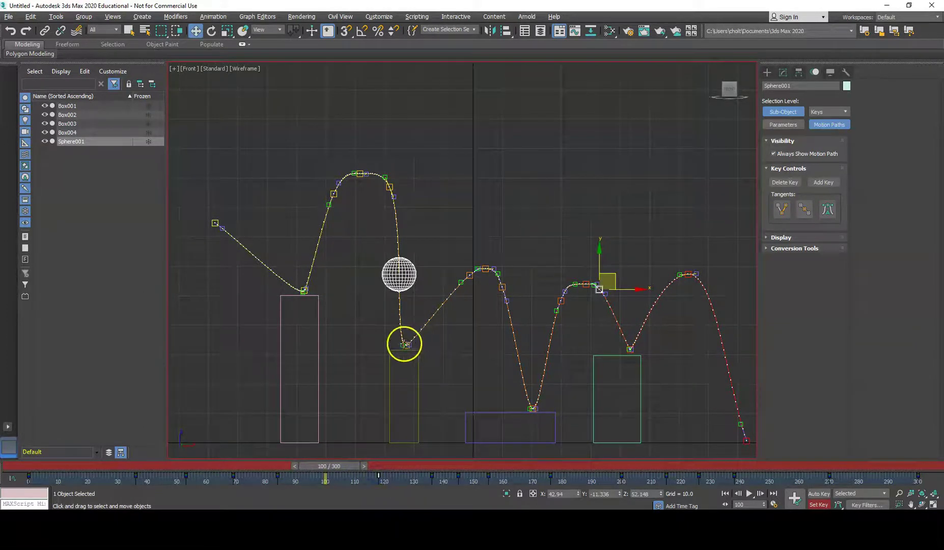
click(405, 343)
scroll(411, 345, up, 5)
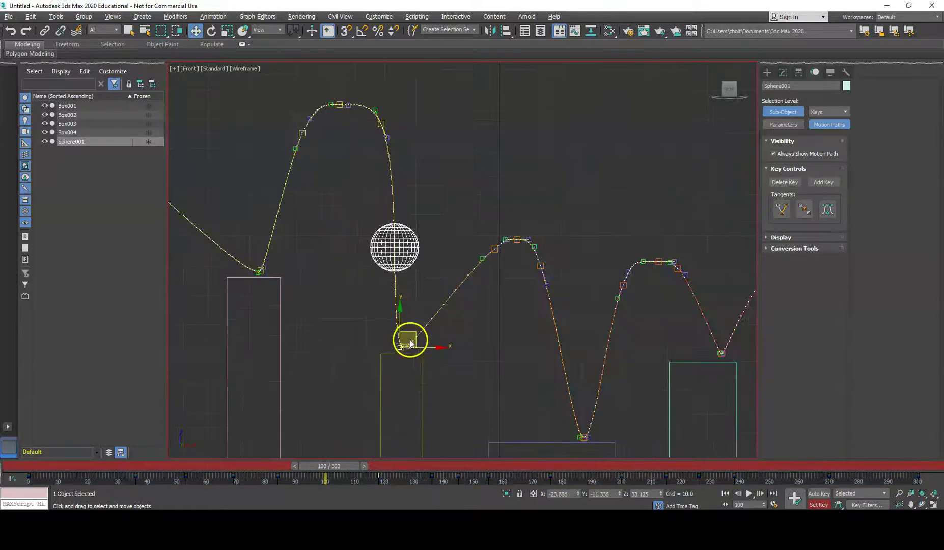
click(420, 351)
click(402, 351)
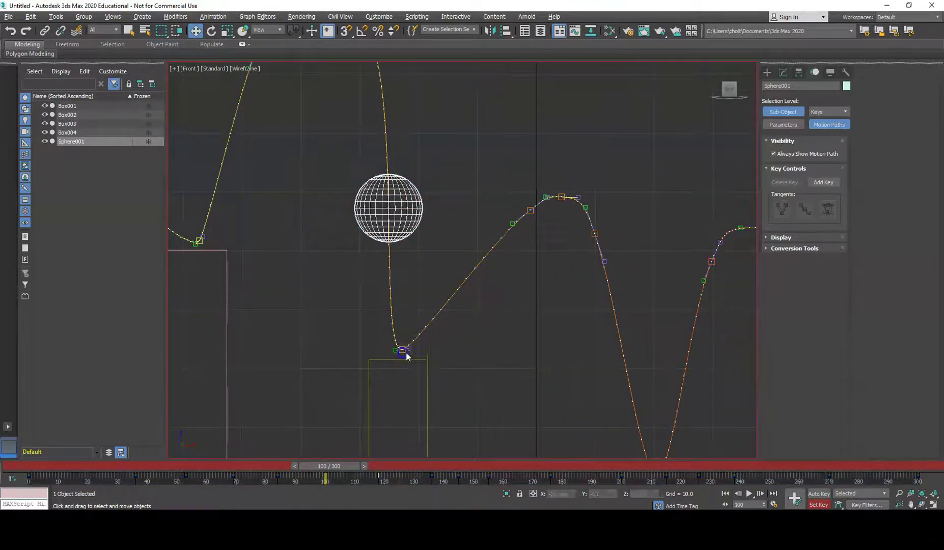
click(403, 348)
drag(403, 316, 403, 303)
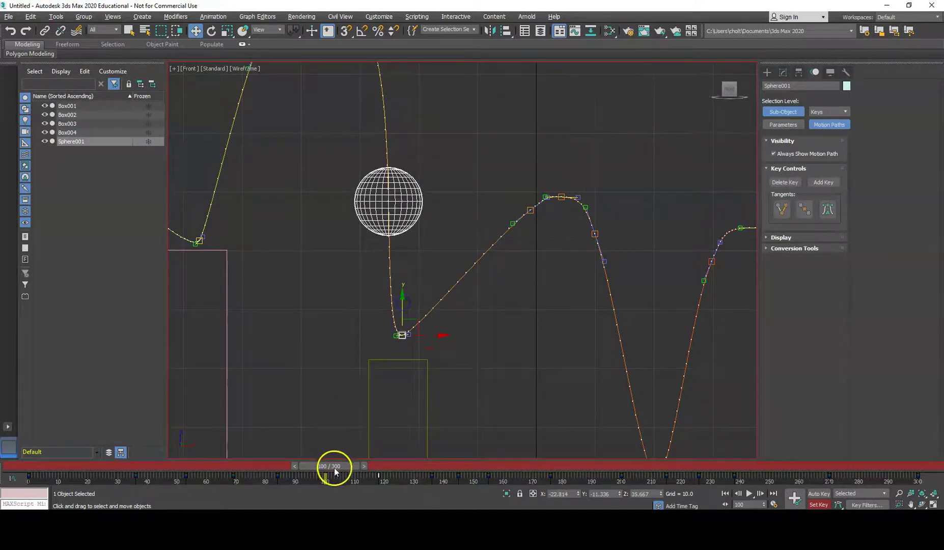
drag(334, 467, 383, 468)
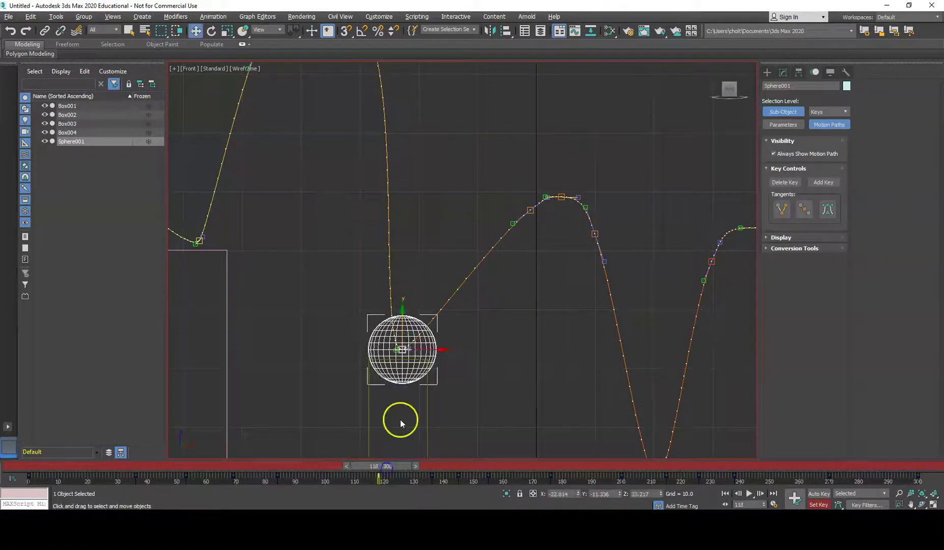
drag(401, 310, 405, 286)
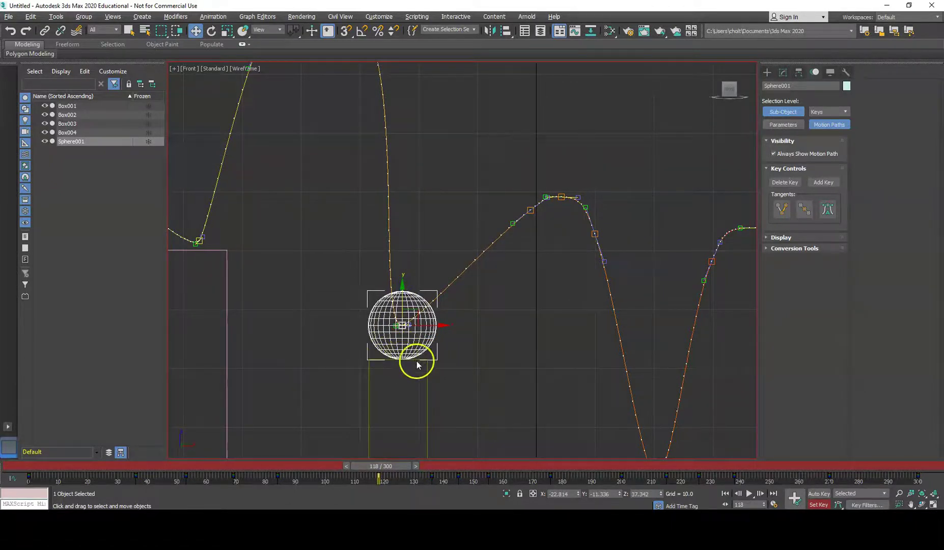
- At frame 36, try to raise the first landing key about 4 units so the sphere rests on top of the first box
middle_drag(417, 361, 575, 375)
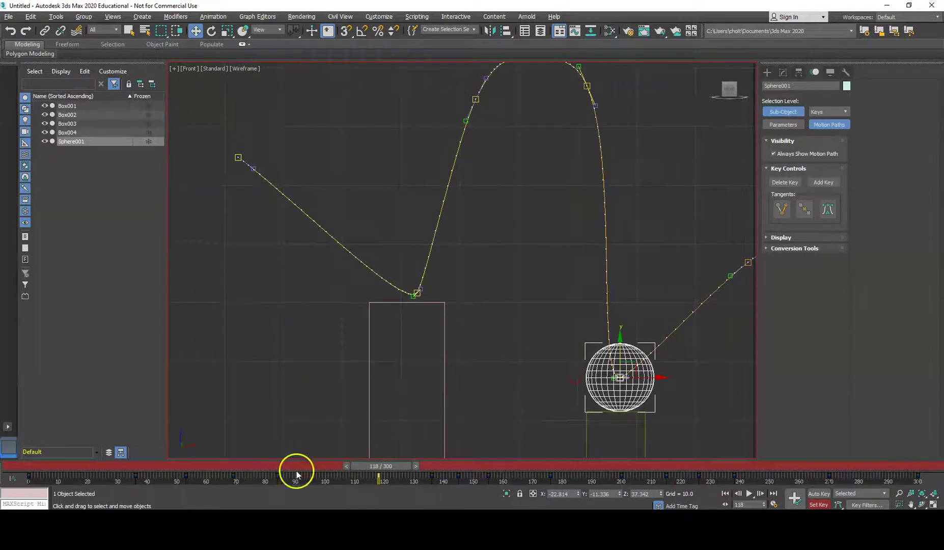
drag(396, 466, 165, 466)
key(w)
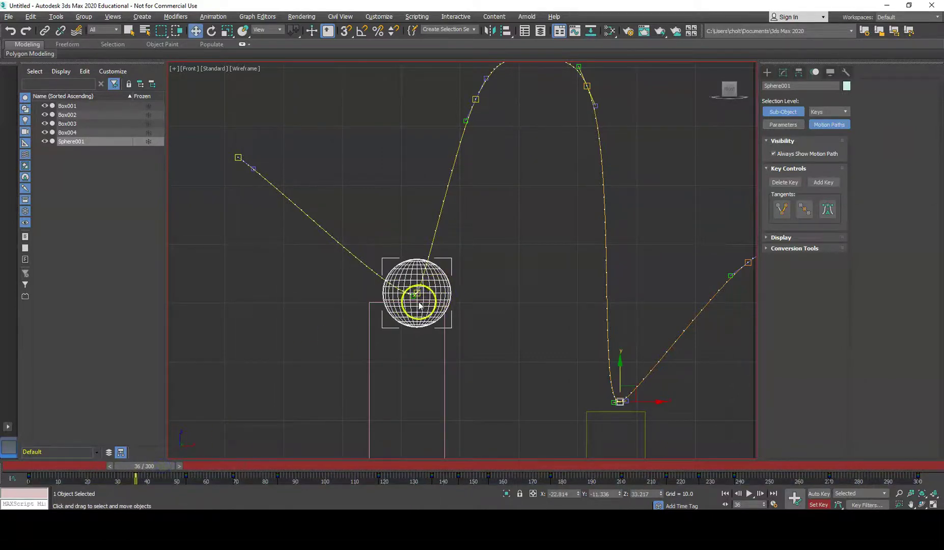
click(416, 291)
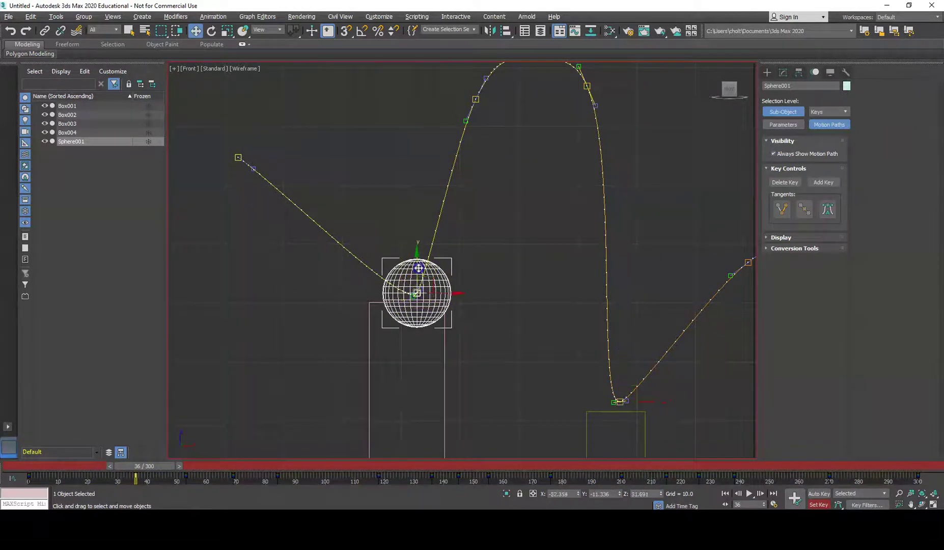
drag(419, 268, 423, 244)
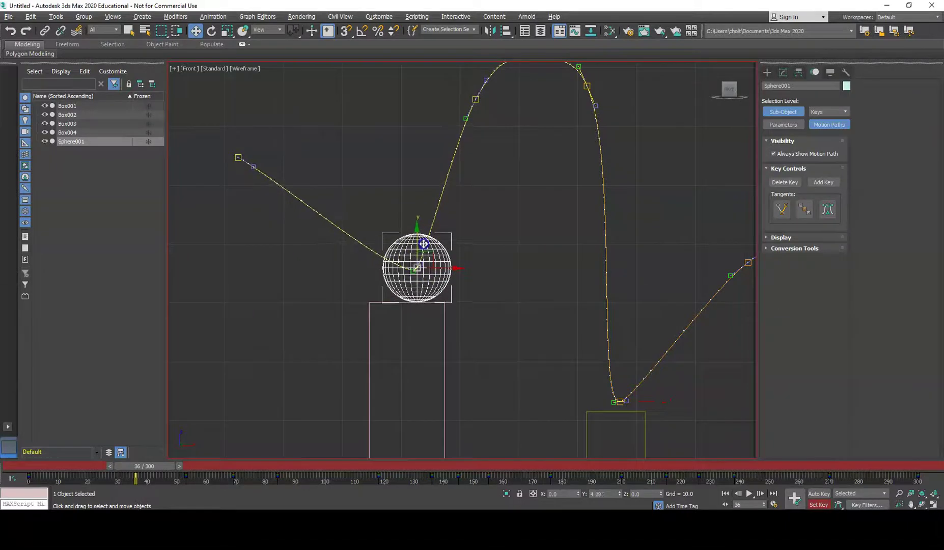
- Try to raise the motion path's starting key to a Z height of about 112 for a steeper first drop
middle_drag(298, 204, 363, 270)
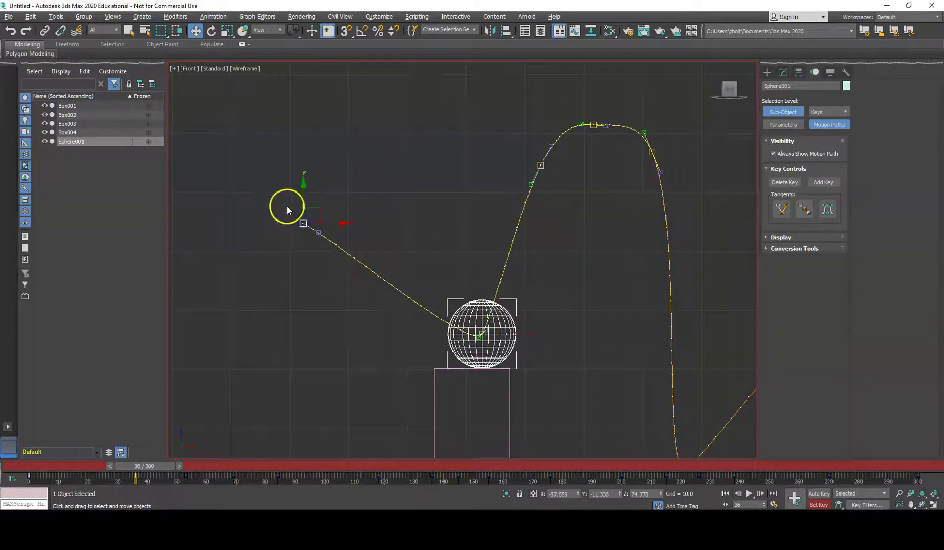
drag(317, 206, 317, 53)
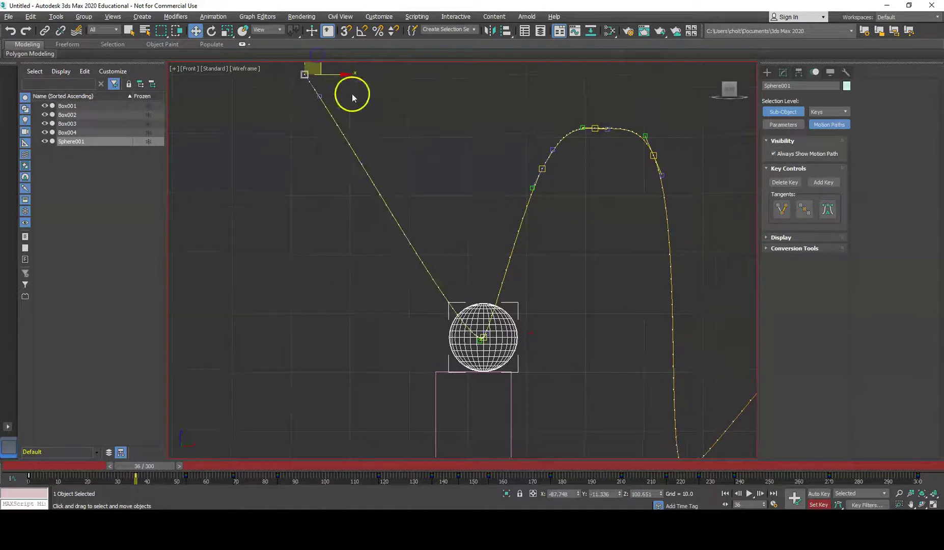
middle_drag(352, 94, 394, 170)
drag(394, 170, 376, 92)
- Return to frame 118 and try again to lift the motion path's landing key above the second box
middle_drag(524, 219, 455, 186)
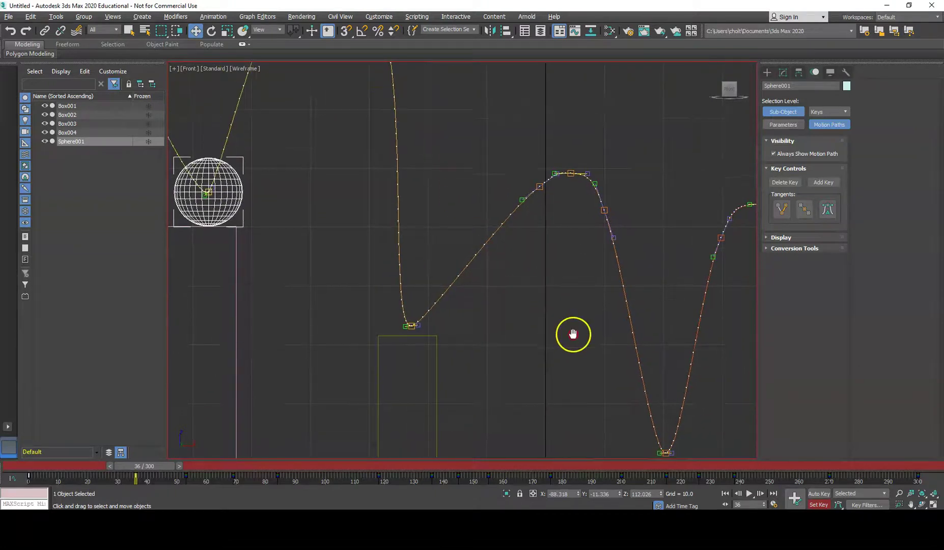
middle_drag(573, 331, 596, 294)
drag(169, 465, 389, 496)
key(w)
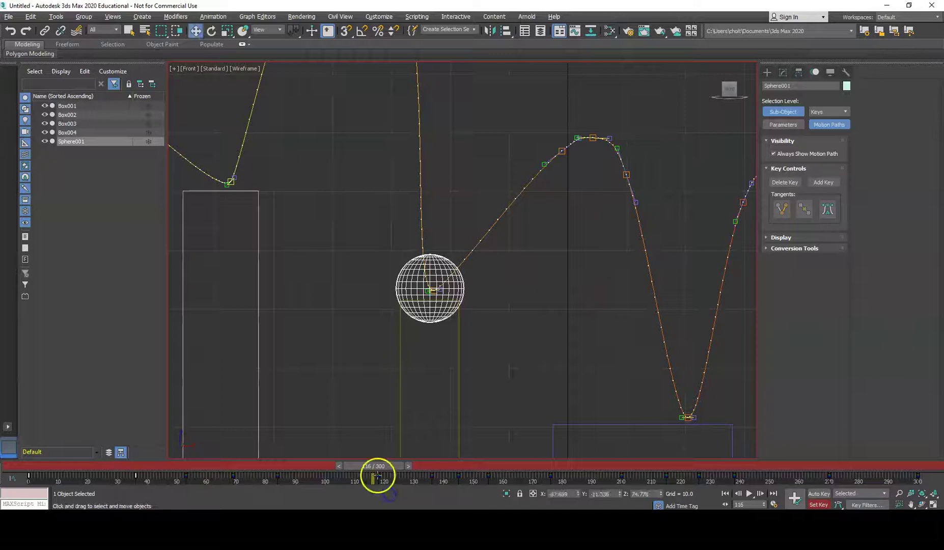
click(434, 288)
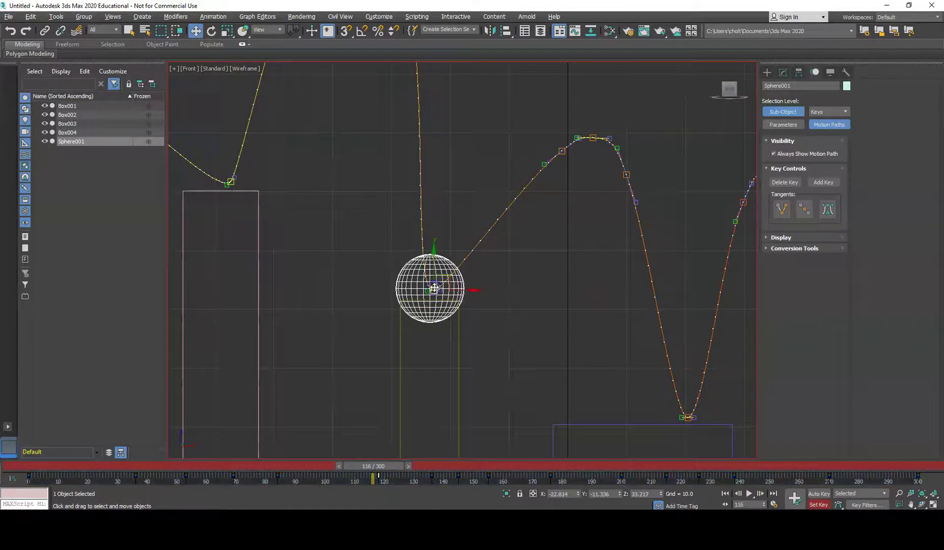
drag(390, 462, 398, 461)
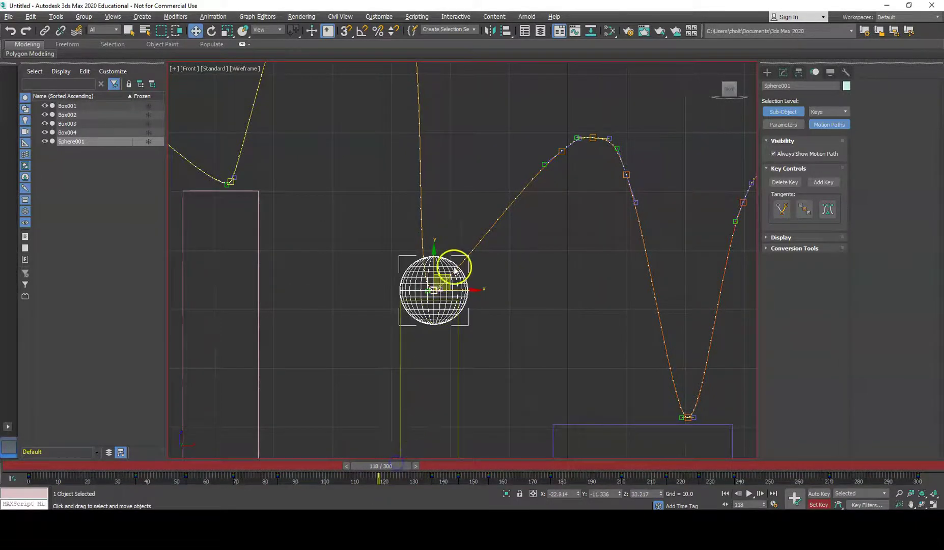
drag(436, 253, 443, 225)
- At frame 175, try to raise the third landing key about 4.6 units so the sphere clears the third box
drag(397, 465, 563, 502)
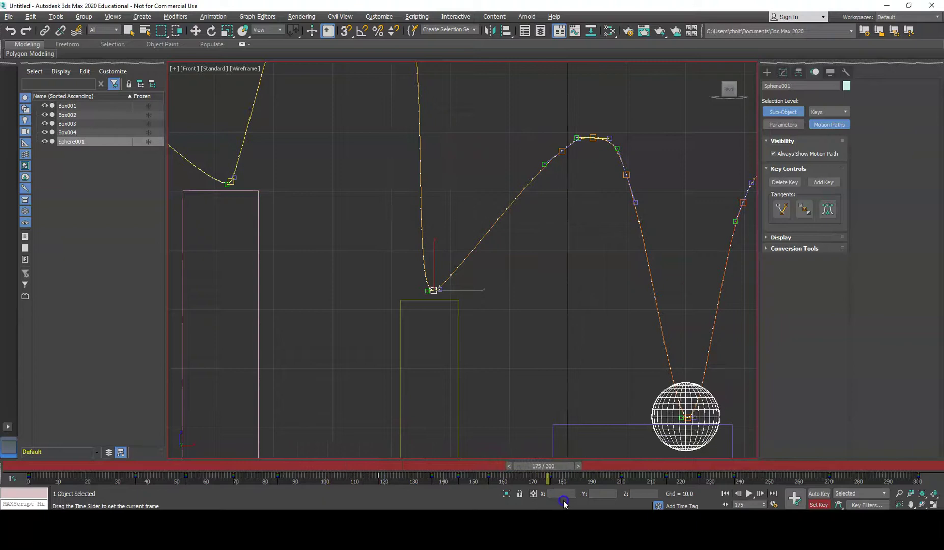
key(w)
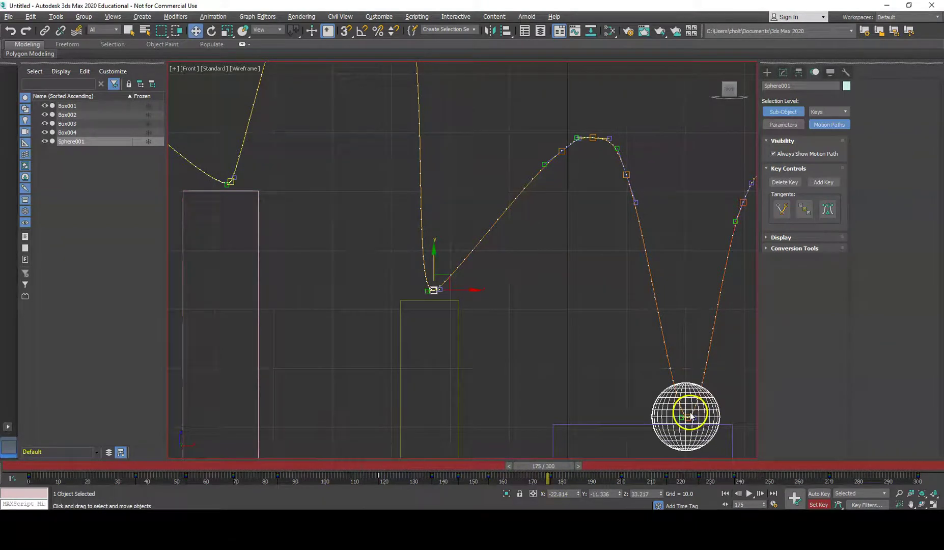
drag(691, 393, 687, 357)
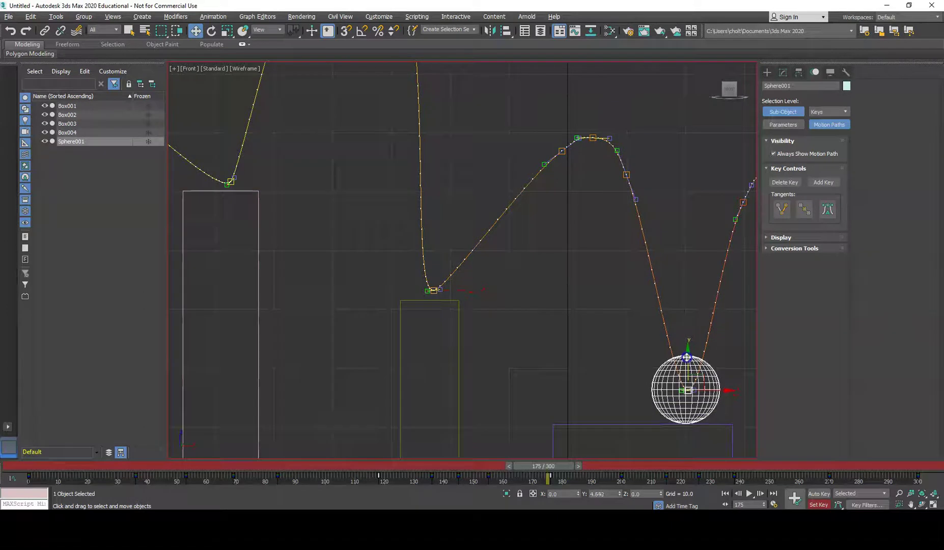
- At frame 238, leave key sub-object editing and try to raise the sphere about 4 units onto the fourth box
middle_drag(686, 357, 333, 362)
drag(541, 465, 727, 465)
click(537, 305)
drag(537, 305, 524, 288)
key(ctrl+b)
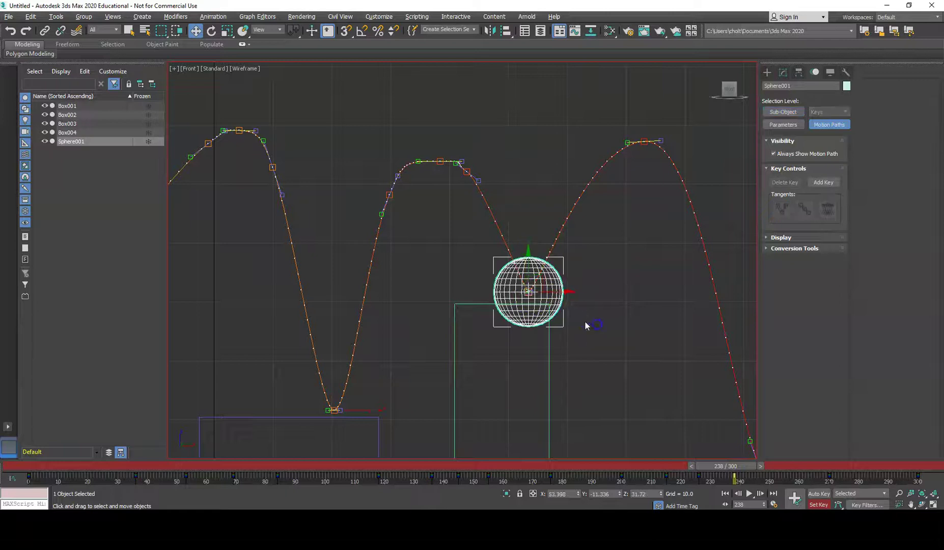
click(530, 294)
drag(536, 257, 540, 234)
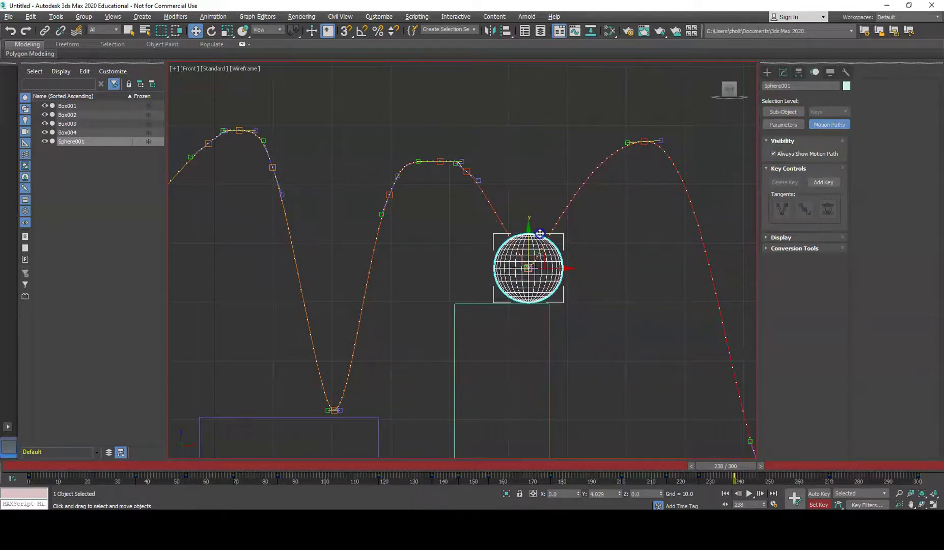
- Round the top of the third arc by shortening the tangent handles of its frame 215 peak key
middle_drag(607, 277, 546, 233)
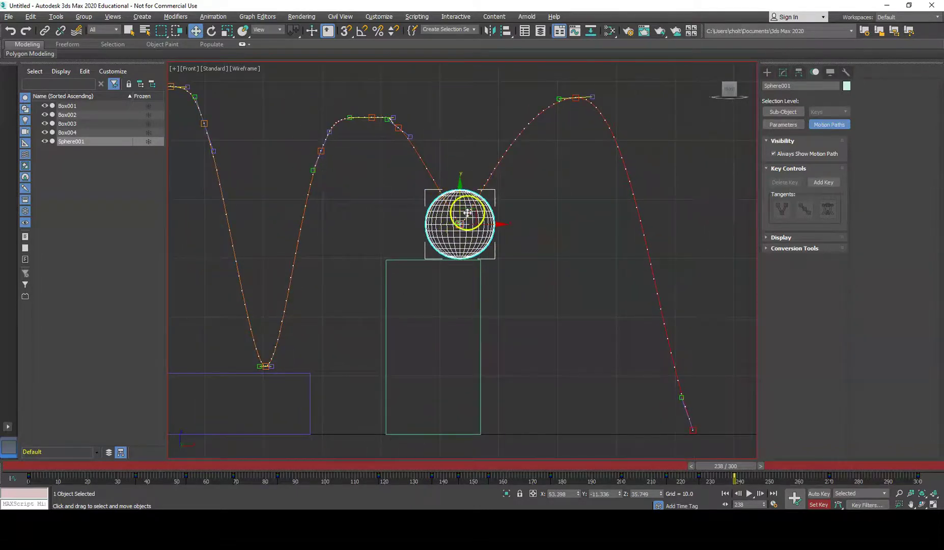
click(390, 117)
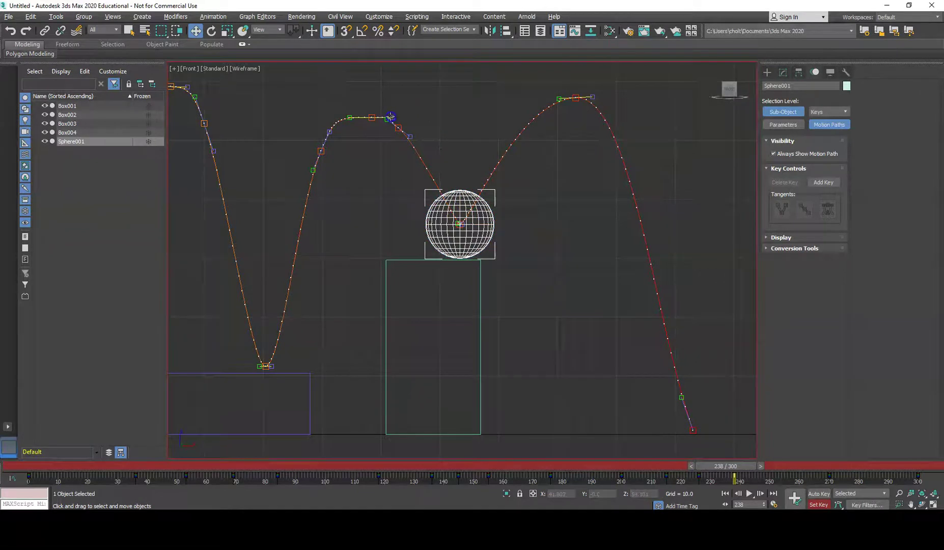
drag(429, 117, 424, 118)
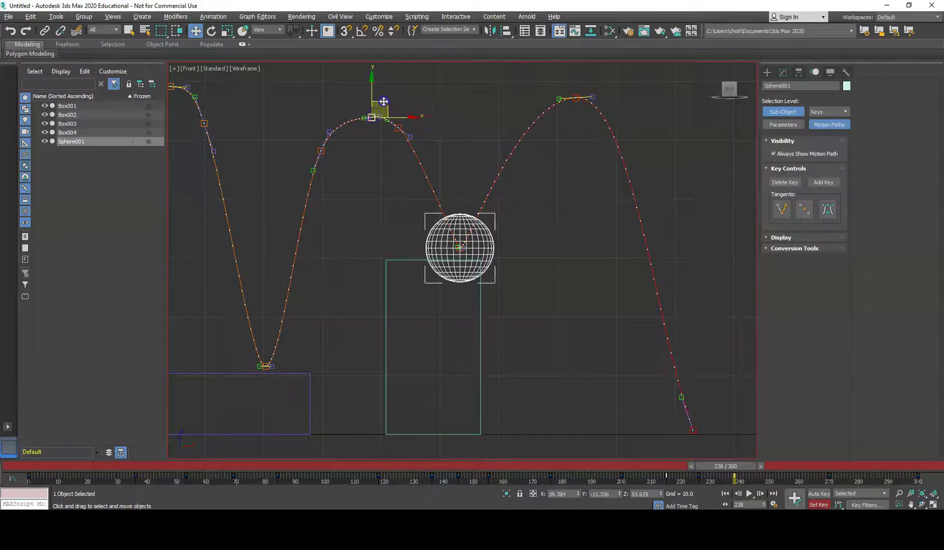
drag(383, 101, 381, 99)
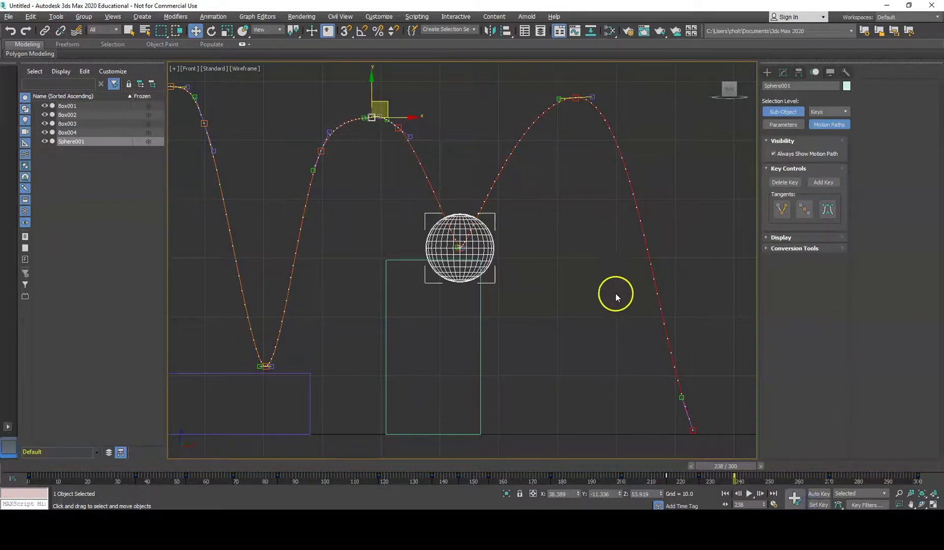
- At frame 176, turn on Auto Key and raise the landing key so the sphere rests on top of the third box
drag(730, 468, 552, 470)
key(w)
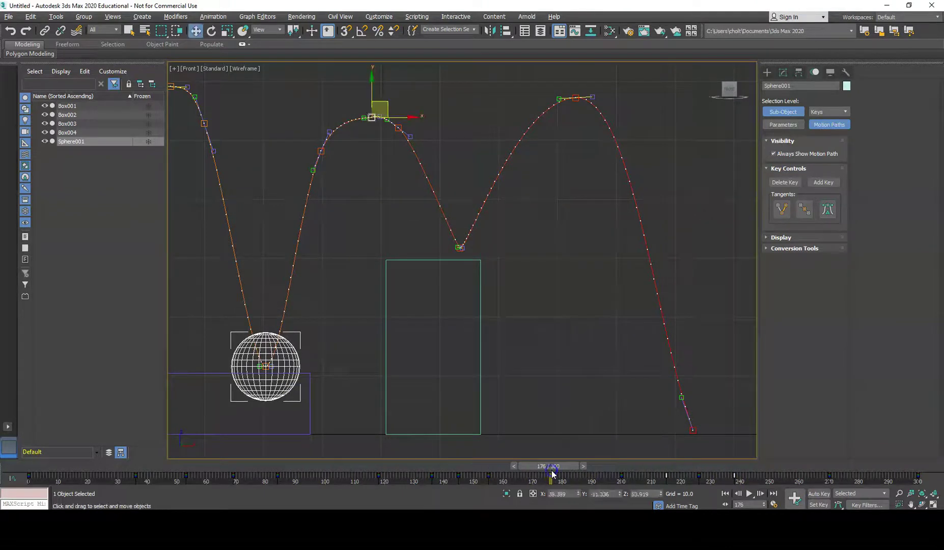
click(817, 493)
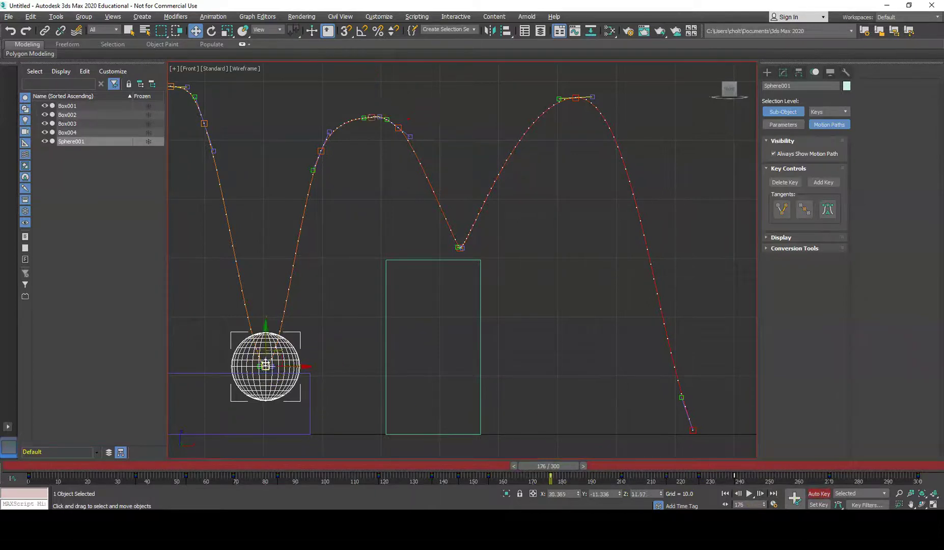
drag(265, 327, 272, 301)
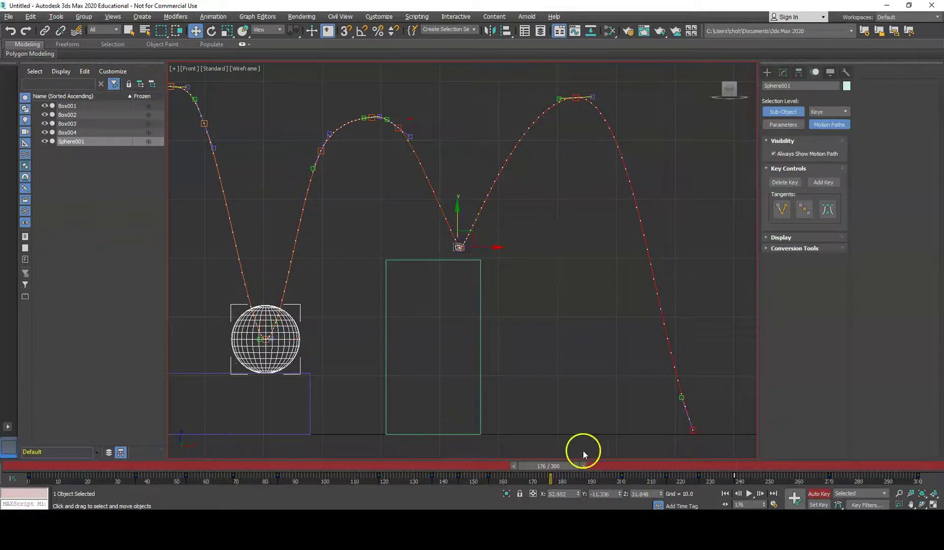
- At frame 238, raise the sphere to a Z height of about 35.4 so it rests on top of the fourth box
drag(584, 464, 746, 471)
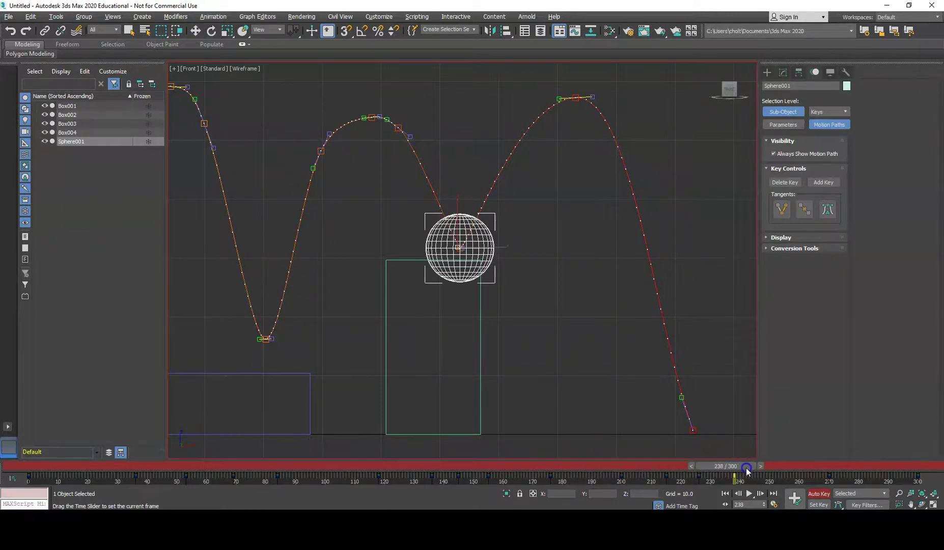
click(536, 290)
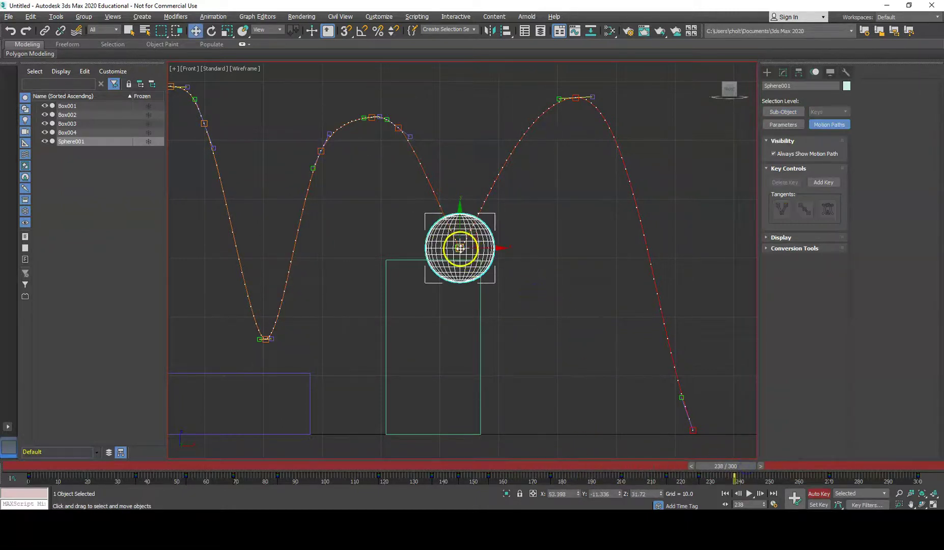
drag(458, 219, 458, 197)
- At frame 118, raise the sphere so it rests on top of the second box
middle_drag(316, 232, 617, 263)
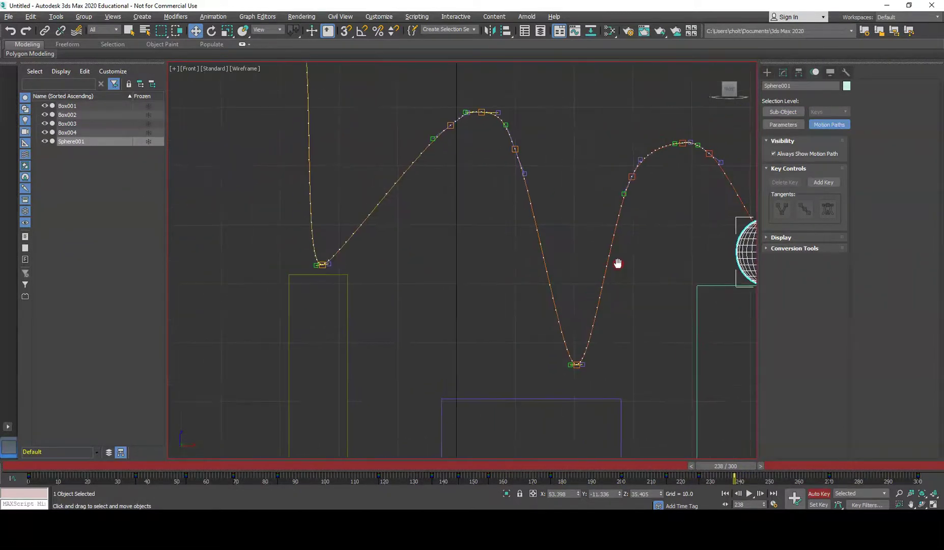
drag(725, 468, 399, 458)
key(w)
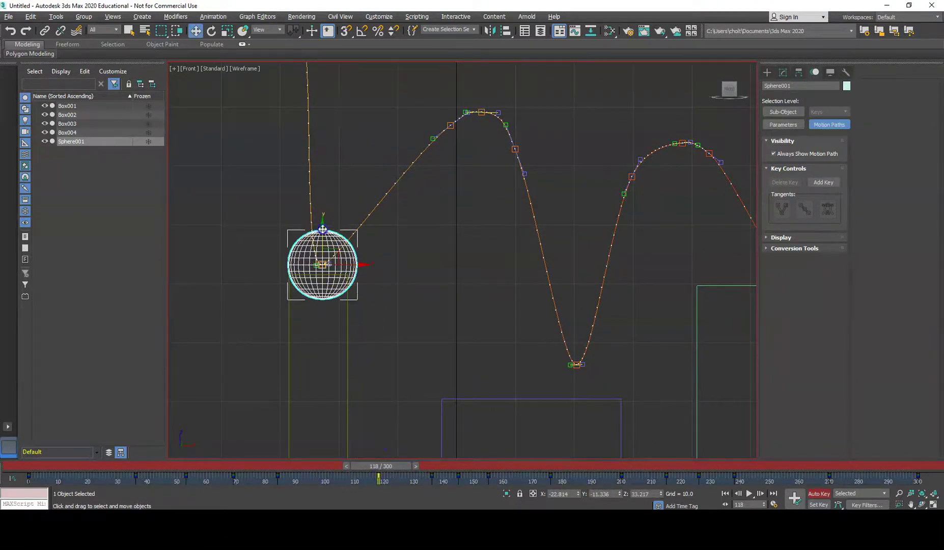
drag(323, 228, 322, 203)
- At frame 36, raise the sphere to a Z height of about 56 so it rests on top of the first box
middle_drag(352, 175, 654, 325)
drag(378, 467, 143, 467)
key(w)
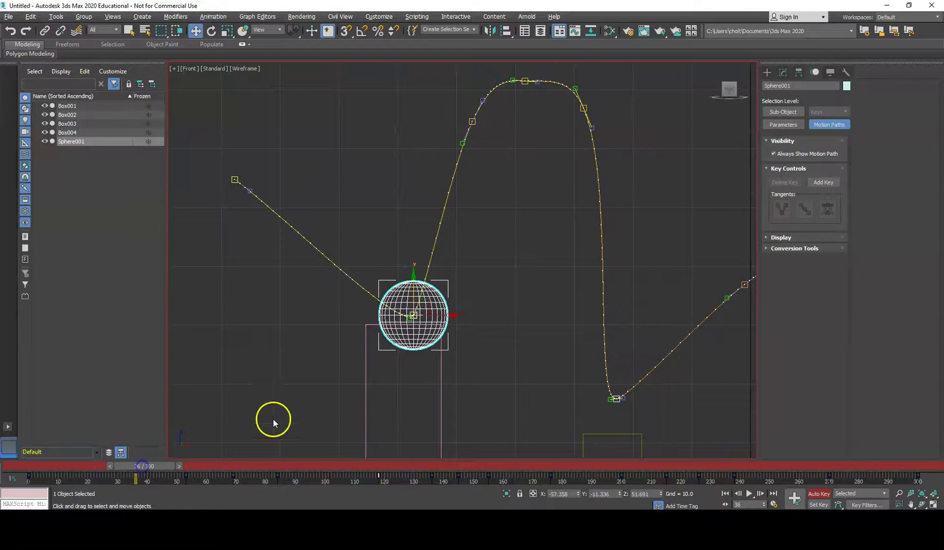
drag(414, 283, 415, 254)
- Raise the motion path's first key to a Z height of about 106.8 for a steeper opening drop, and turn off Auto Key
middle_drag(314, 210, 431, 281)
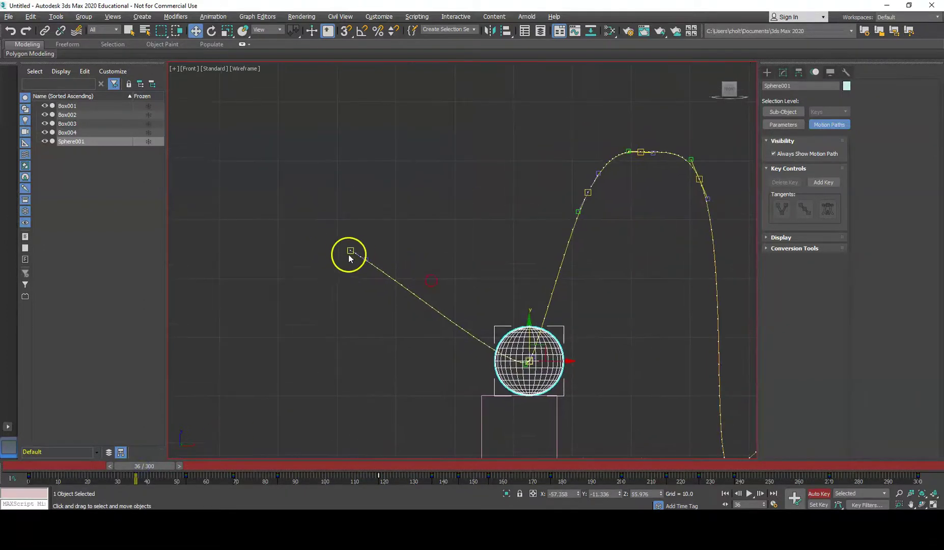
double_click(350, 250)
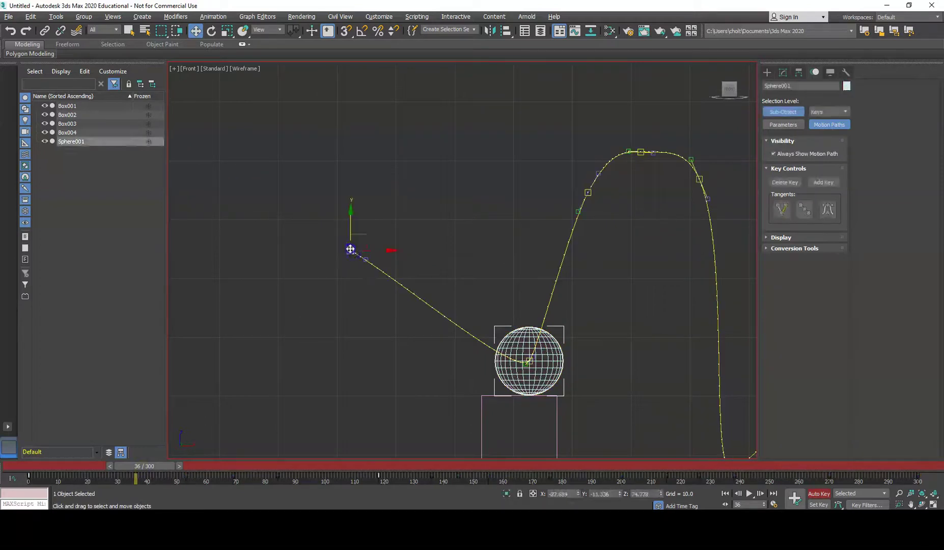
drag(361, 236, 355, 46)
click(816, 495)
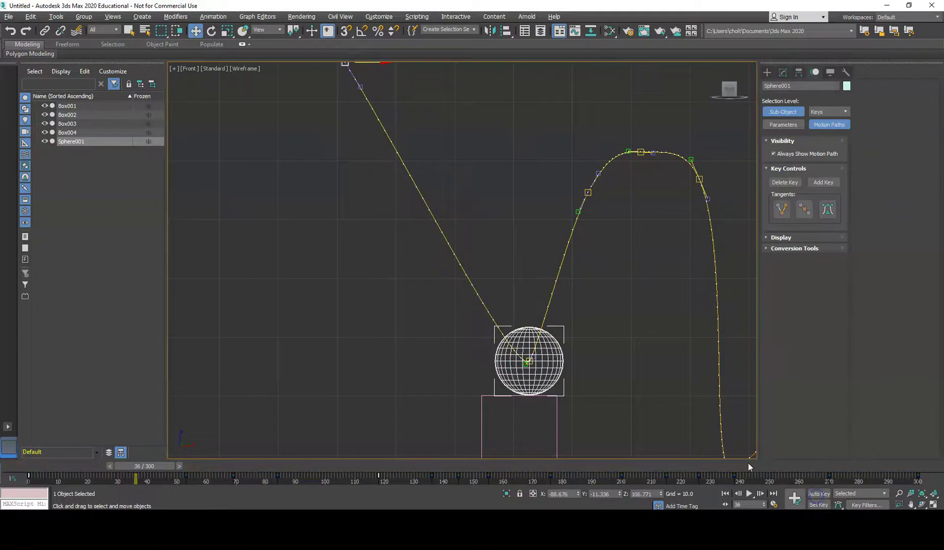
- Show the Perspective view full size and play the bounce animation from the first frame to check it
middle_drag(454, 292, 331, 209)
scroll(581, 292, down, 5)
middle_drag(626, 292, 482, 275)
key(alt+w)
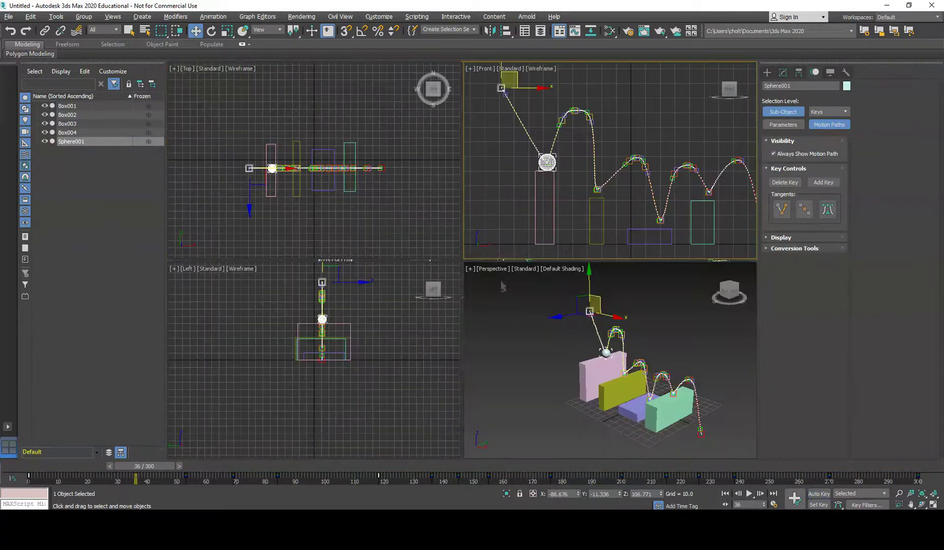
click(595, 327)
key(alt+w)
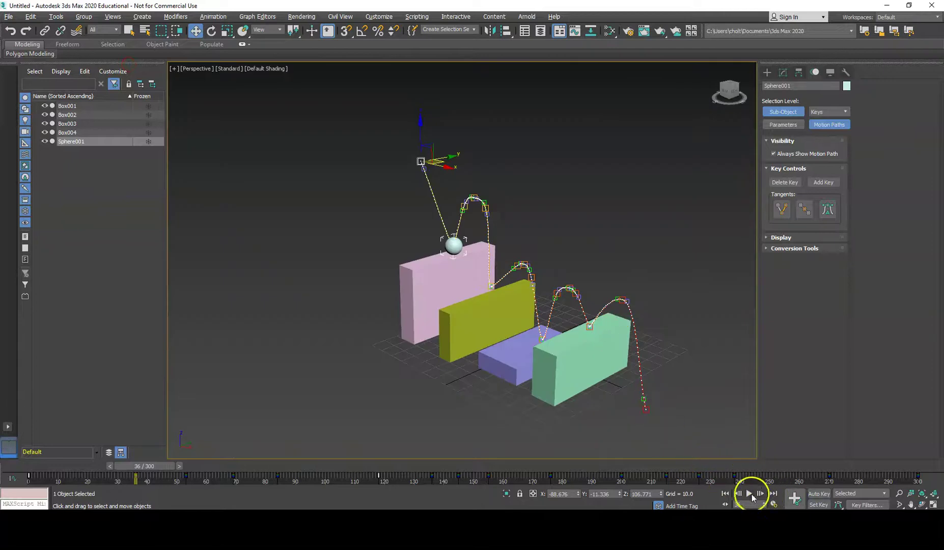
click(725, 494)
click(749, 493)
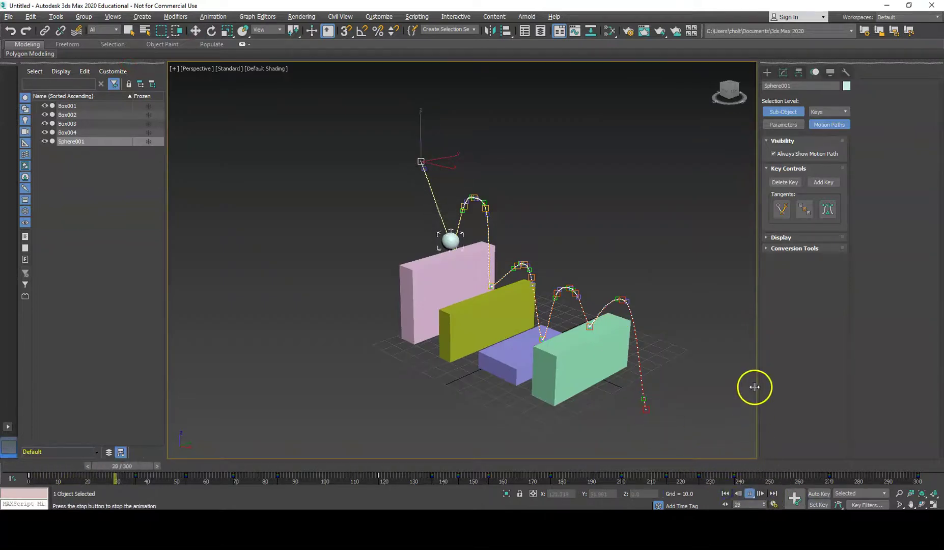